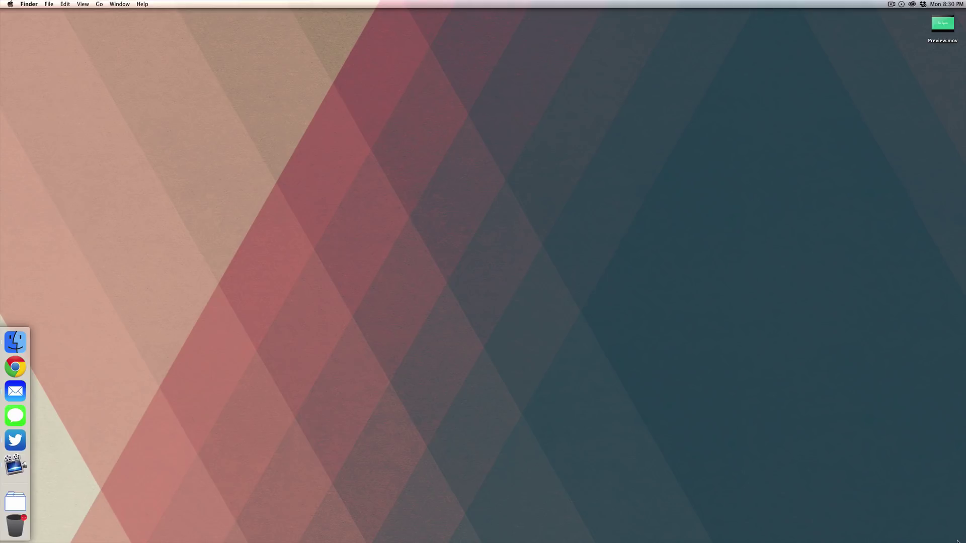
Open a quick preview of the Preview.mov file on the desktop
click(942, 30)
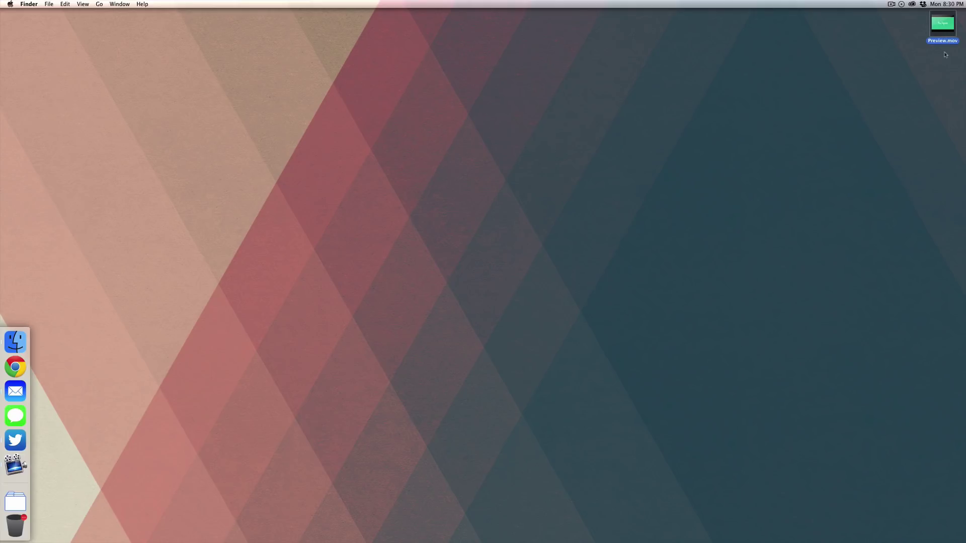
key(space)
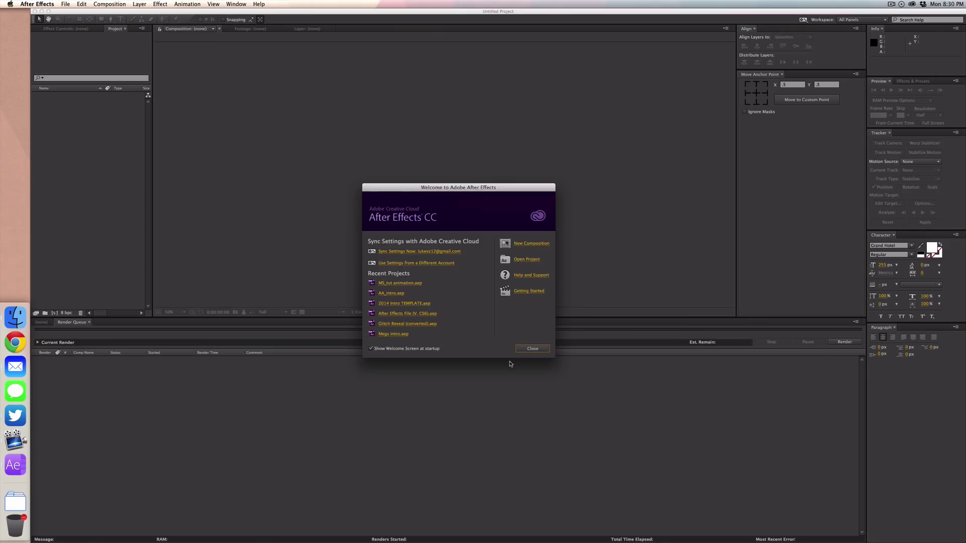
Create a six-second HDTV 1080 29.97 composition with a dark gray background
click(529, 244)
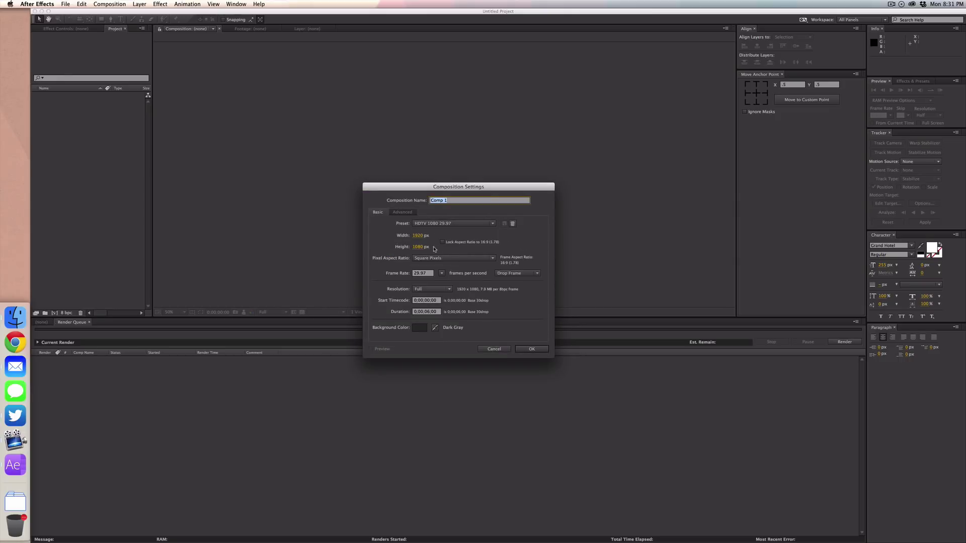
click(420, 327)
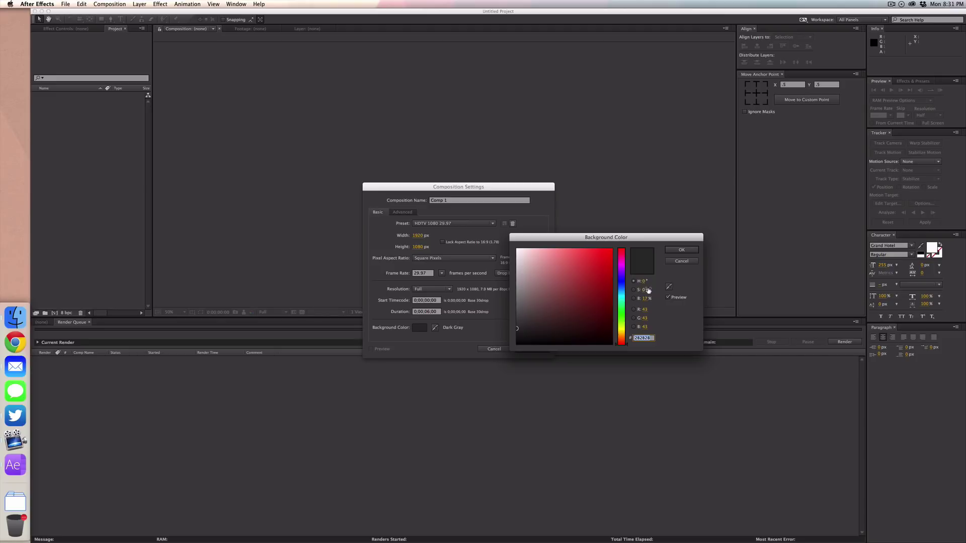
click(674, 251)
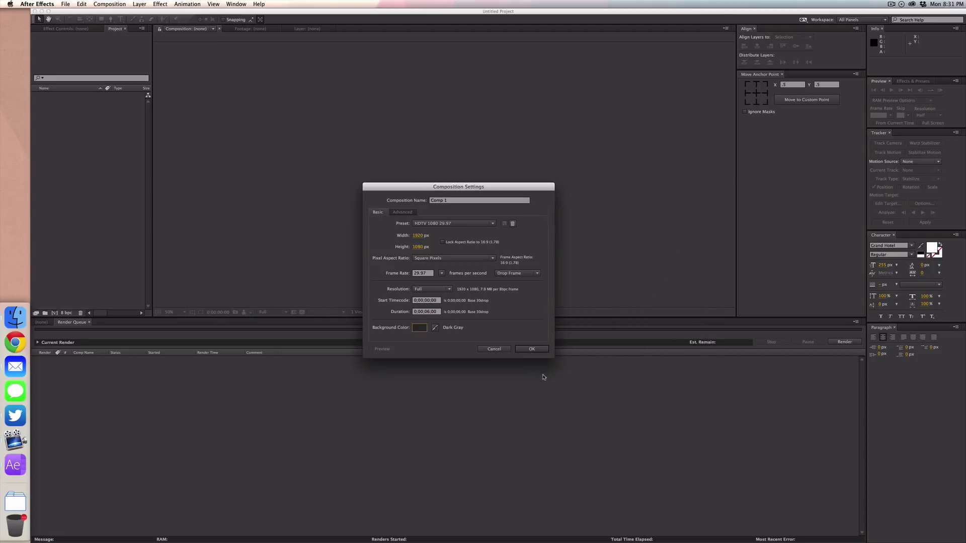
click(532, 349)
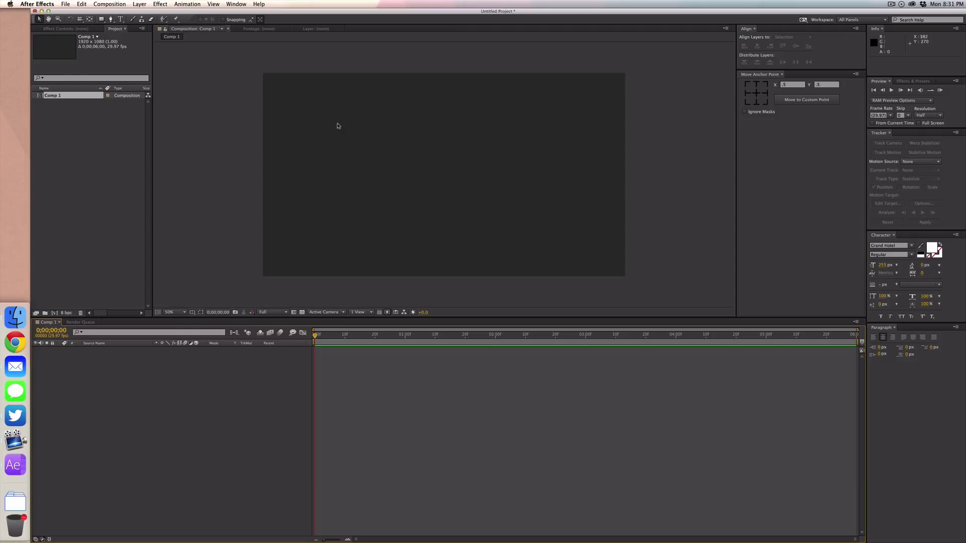
Add a new shape layer and draw a circle about 622 px in diameter near the middle of the composition with the Ellipse tool
key(q)
right_click(139, 377)
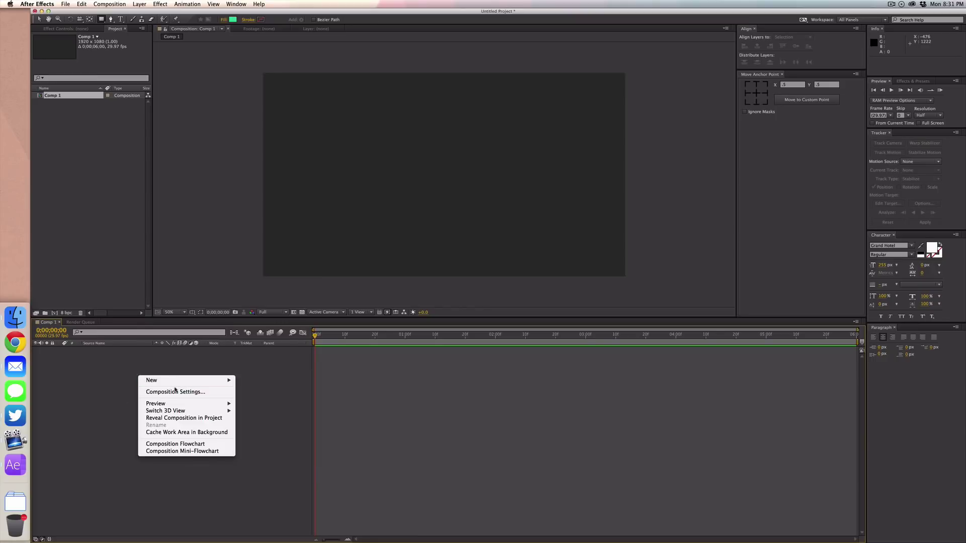
mouse_move(190, 381)
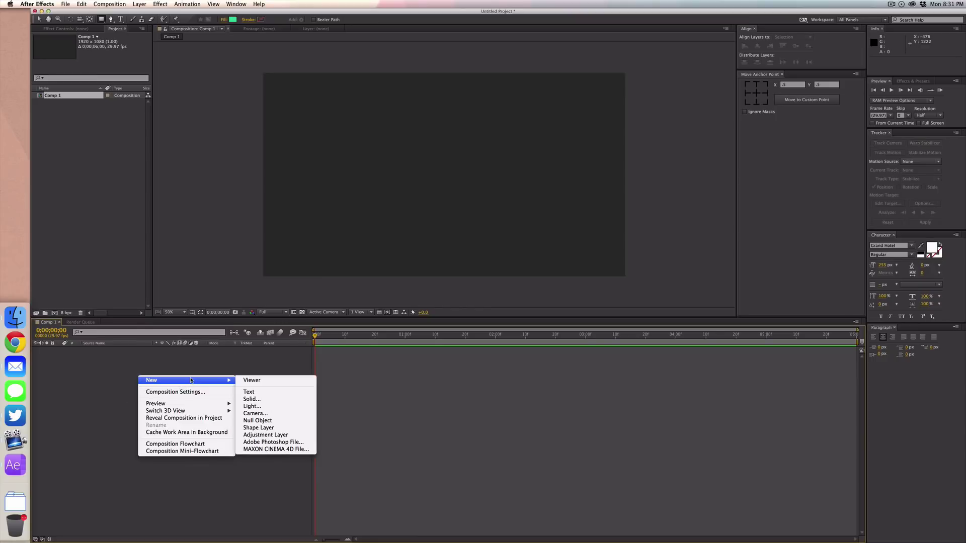
click(259, 428)
click(111, 38)
drag(99, 23, 126, 37)
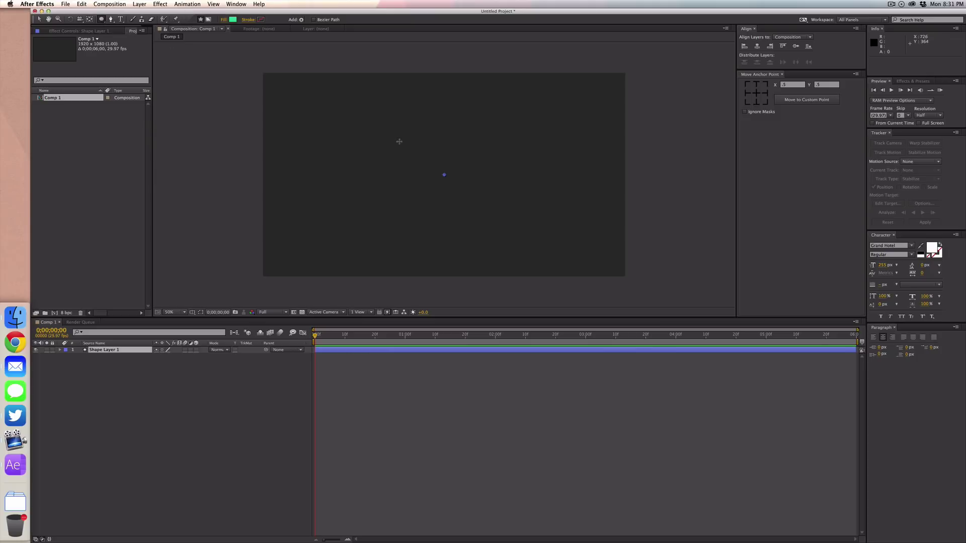
drag(386, 129, 504, 193)
key(shift+v)
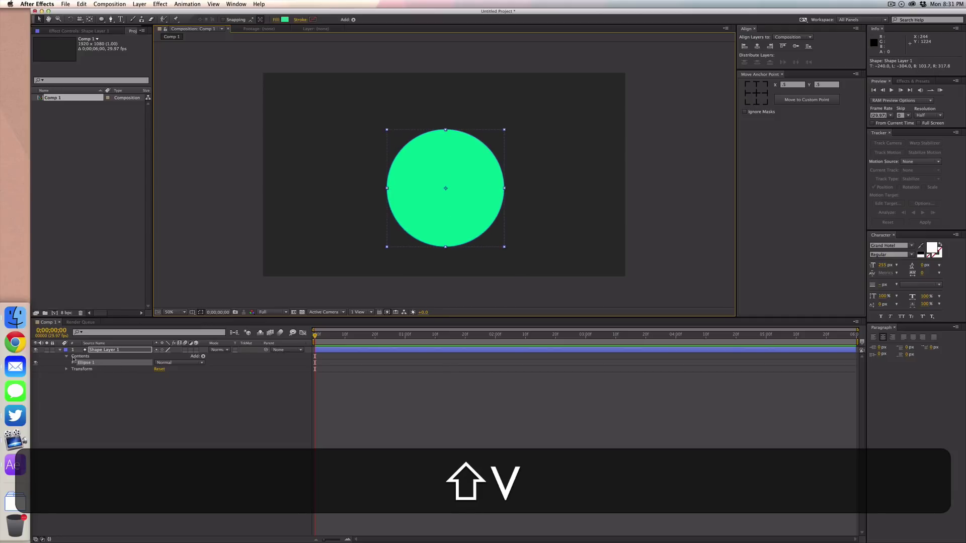
Set the size of the circle's ellipse path to 600 by 600
click(73, 363)
click(79, 370)
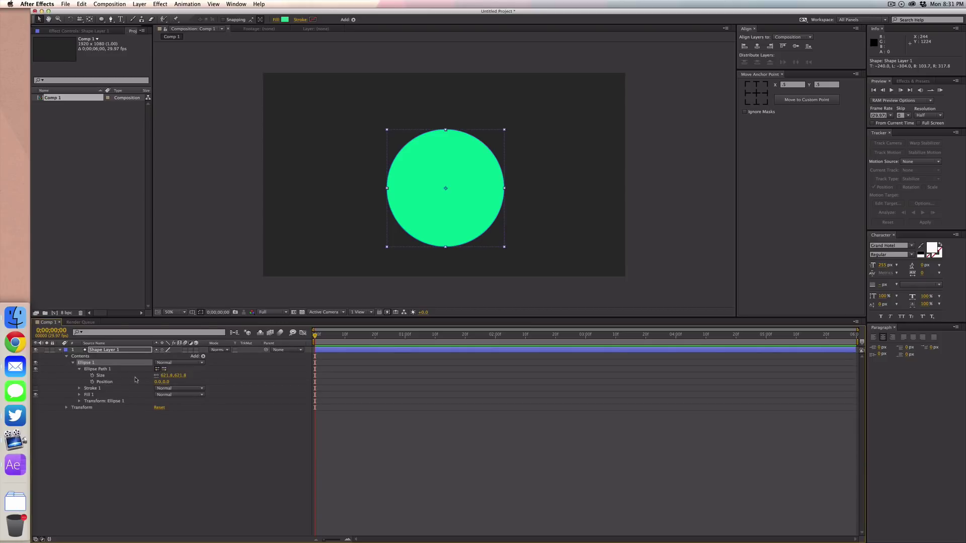
click(166, 375)
text(600)
key(Return)
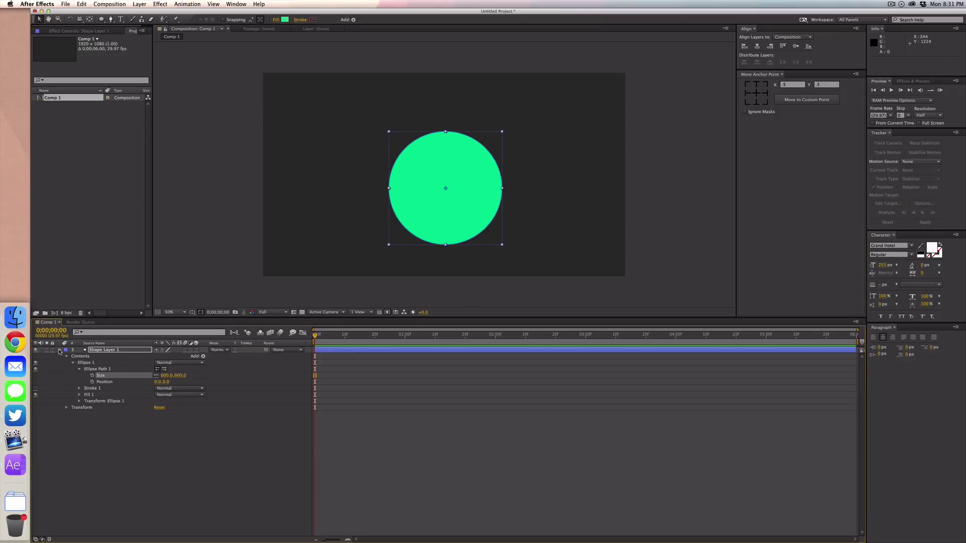
click(59, 351)
Center the circle's anchor point and align the circle horizontally and vertically to the center of the composition
click(756, 93)
click(757, 46)
click(796, 46)
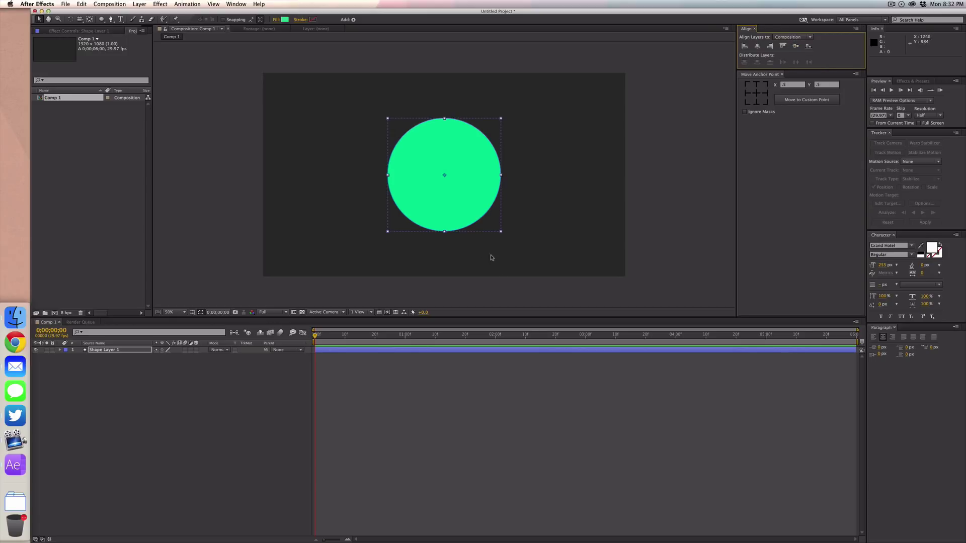
click(285, 19)
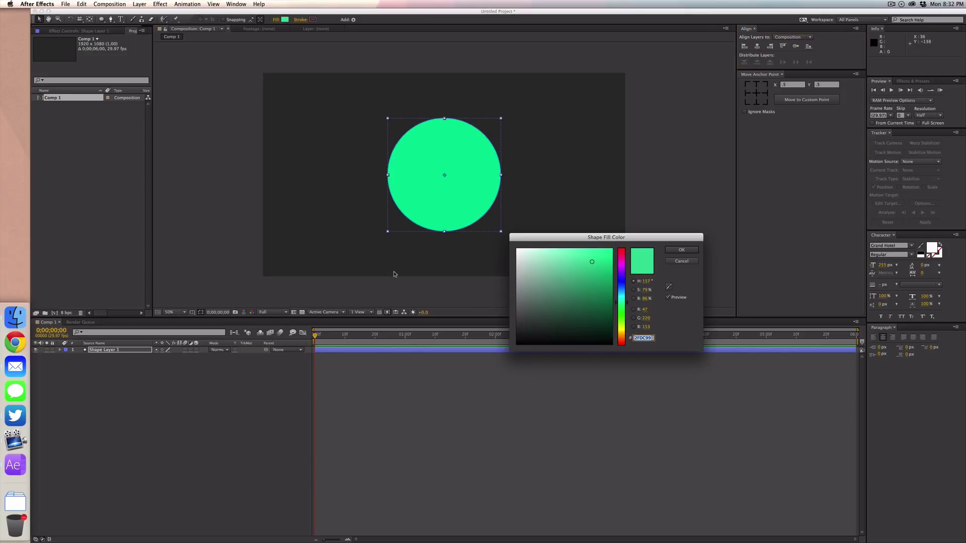
click(690, 265)
click(181, 269)
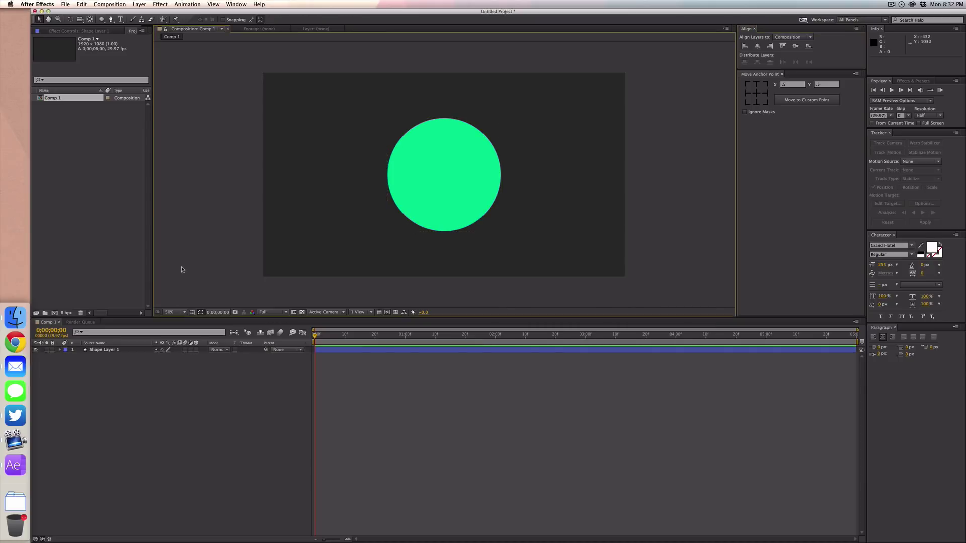
Set the circle's fill type to None
click(459, 159)
click(276, 19)
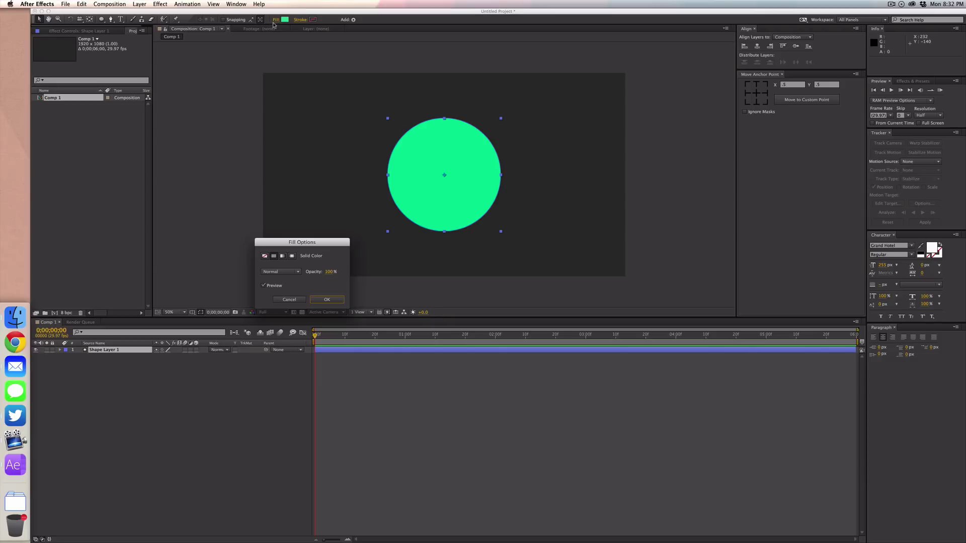
click(264, 256)
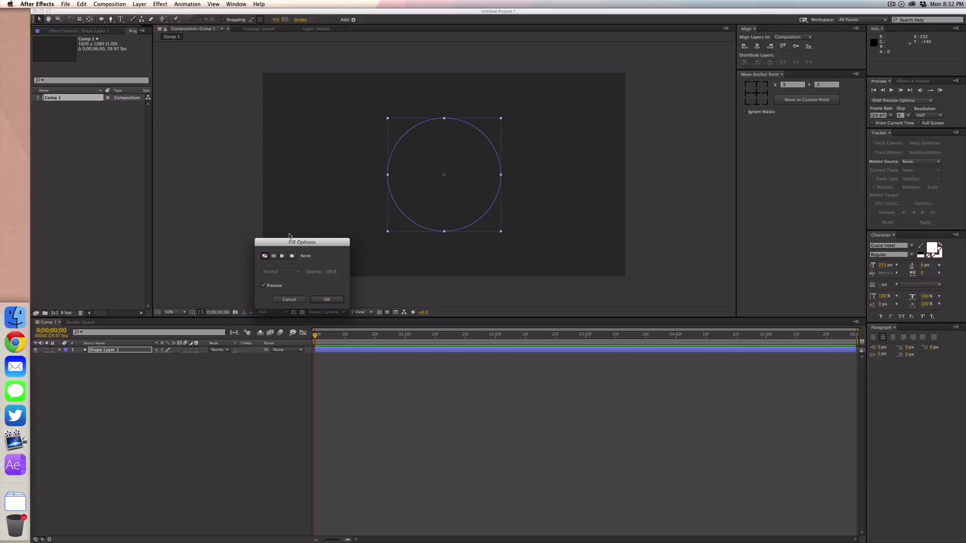
click(327, 299)
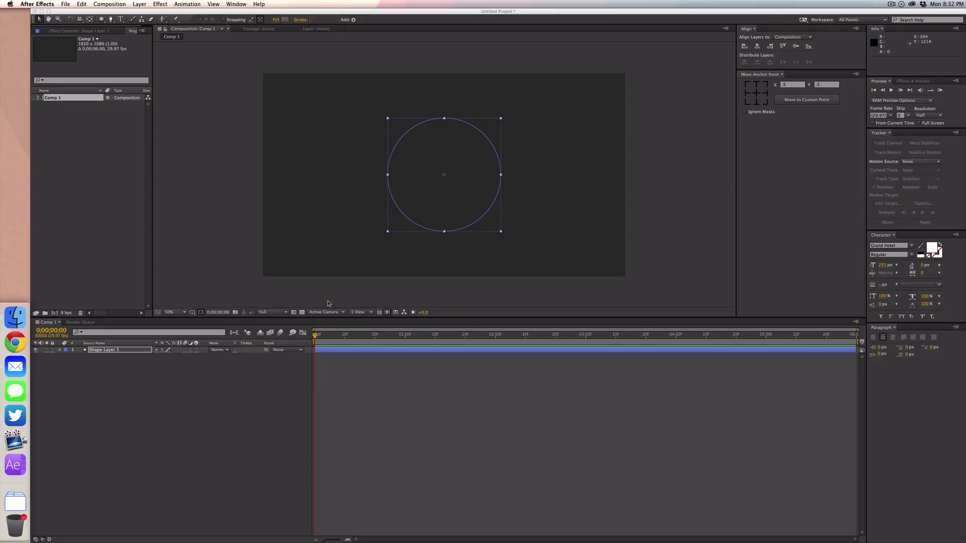
Give the circle a solid color stroke in Normal mode at 100% opacity, leaving the layer deselected
click(300, 20)
click(274, 256)
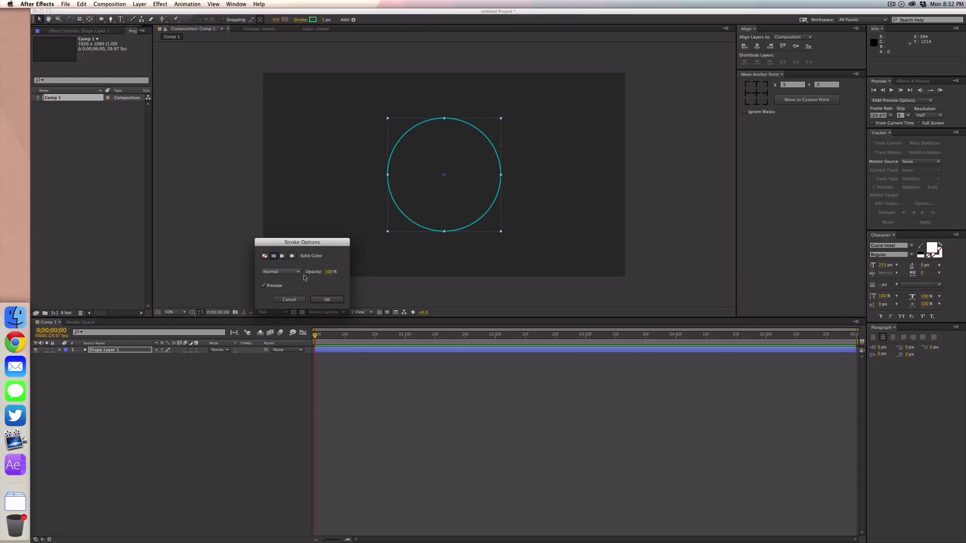
click(326, 299)
key(v)
click(317, 56)
click(401, 123)
click(410, 127)
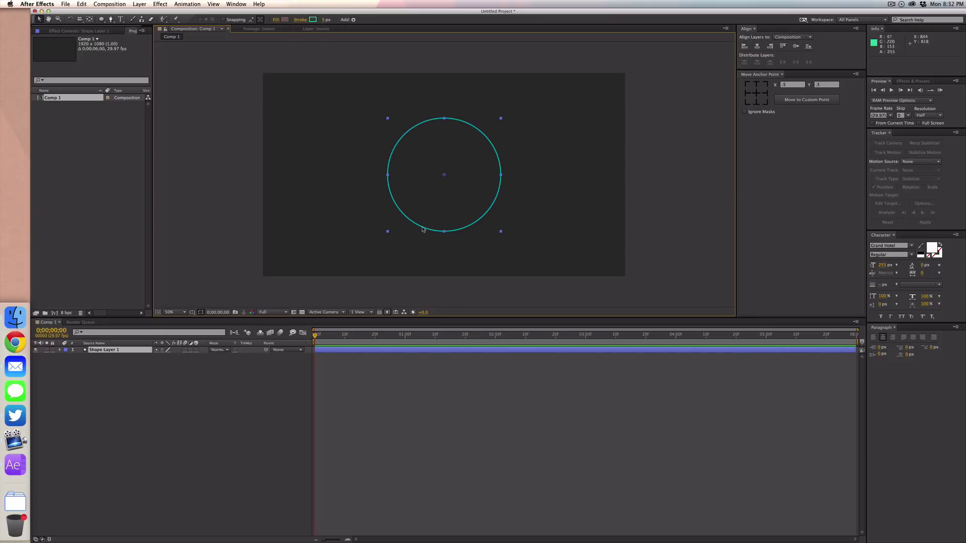
click(274, 382)
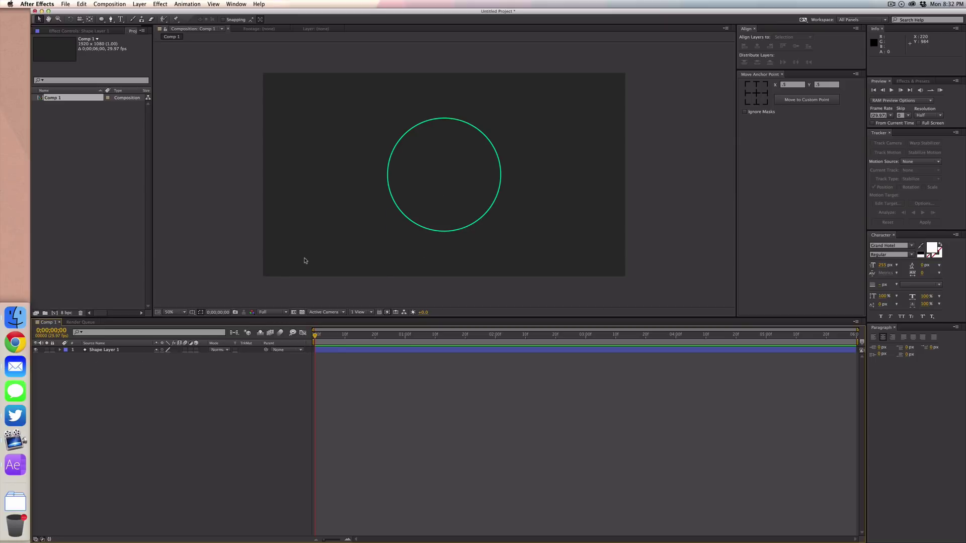
Rename the circle's shape layer as Dashed Circle
click(60, 350)
click(85, 351)
key(Return)
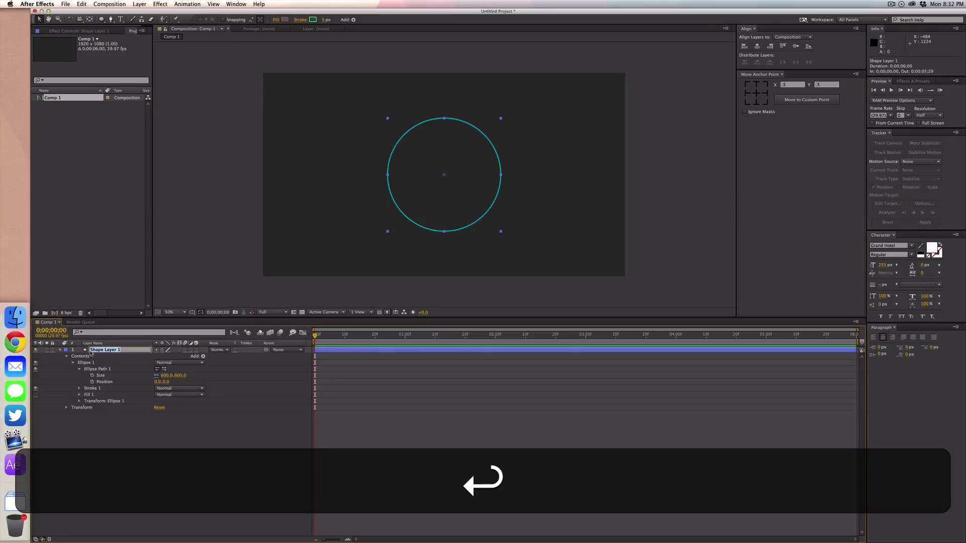
text(Circle d)
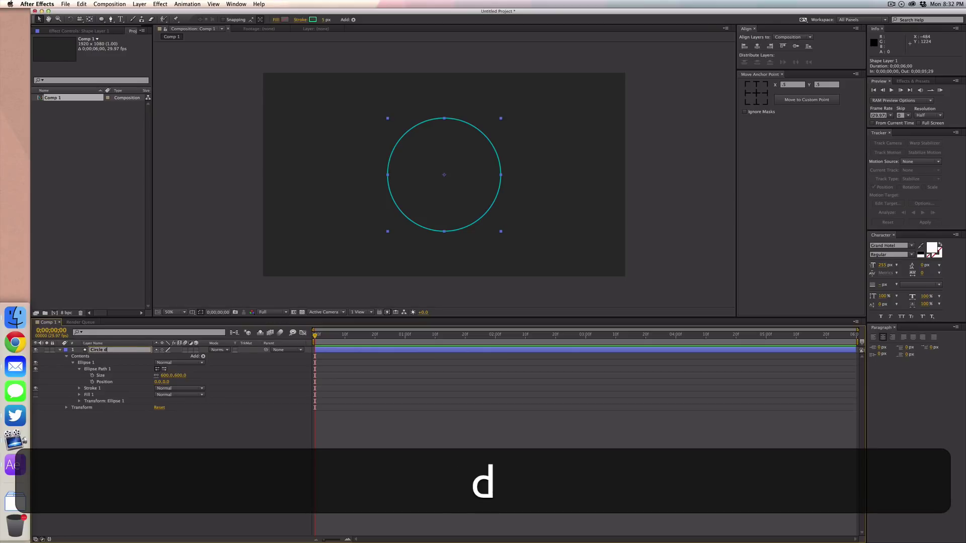
text(ashed)
key(Return)
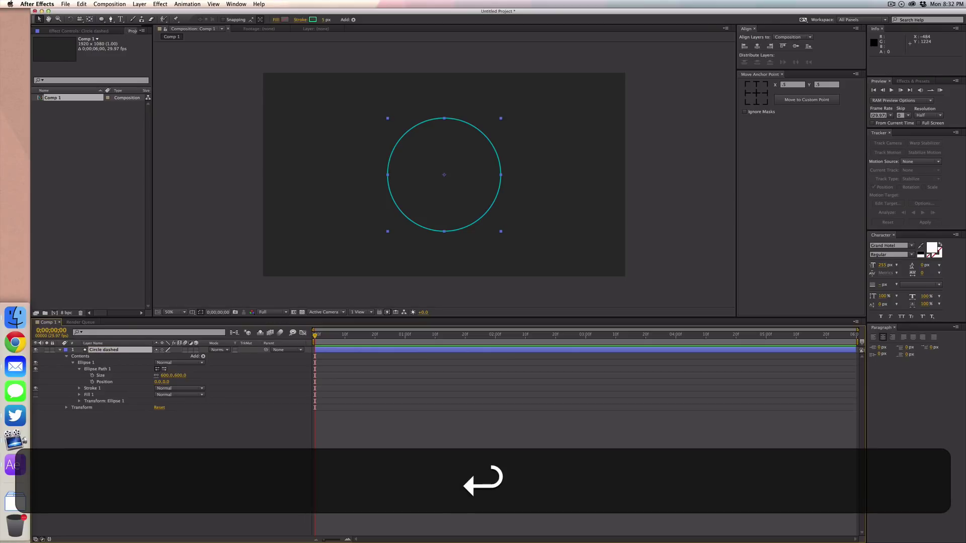
text(Dashed C)
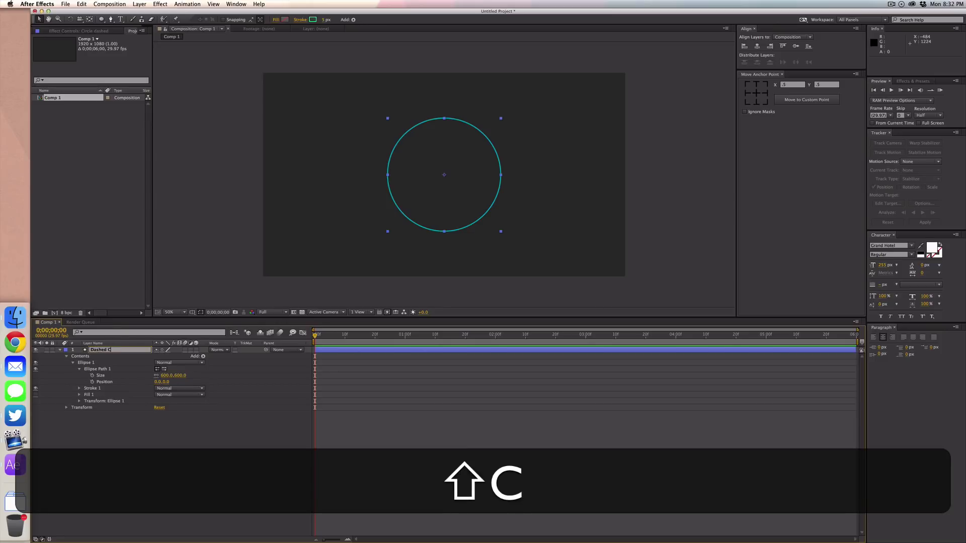
text(ircle)
key(Return)
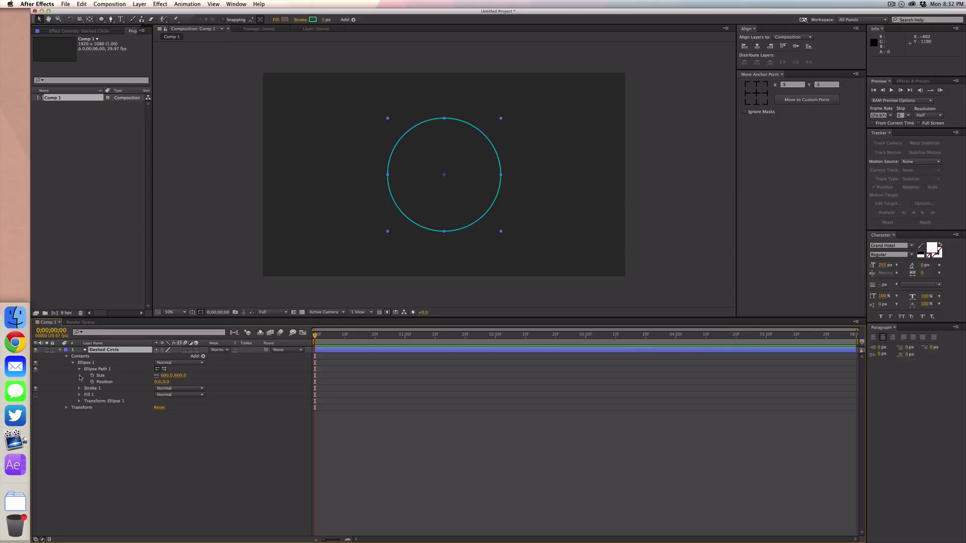
click(59, 349)
key(F2)
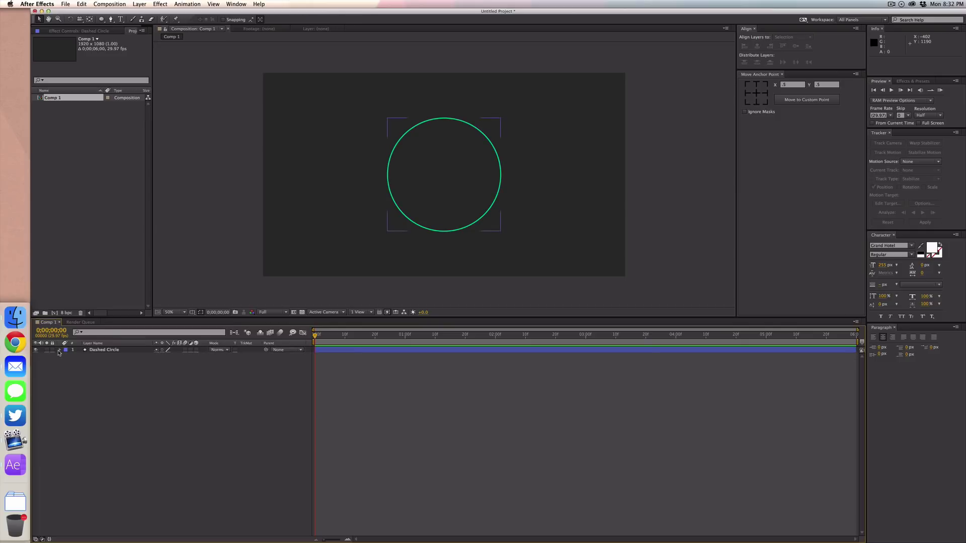
Add dashes to the circle's stroke and set the dash length to 25
click(60, 350)
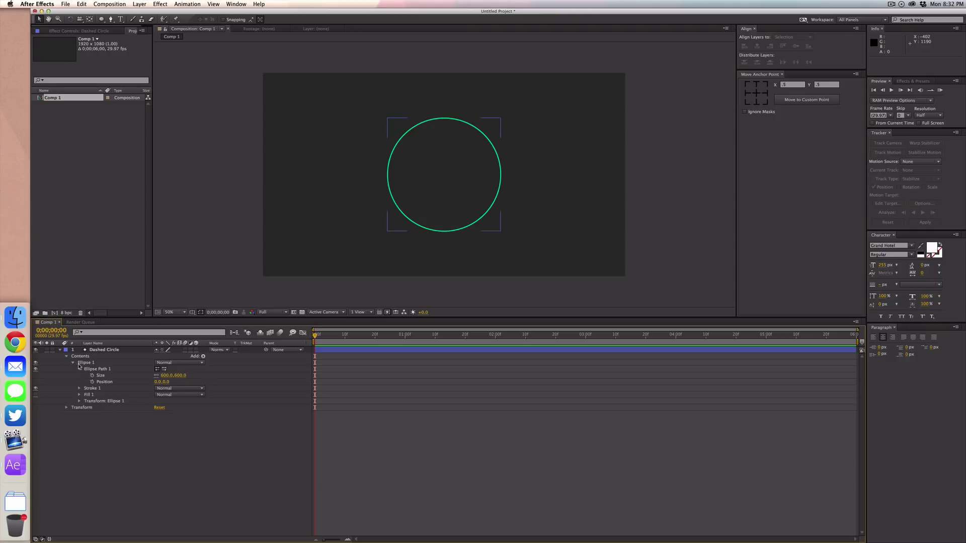
click(79, 388)
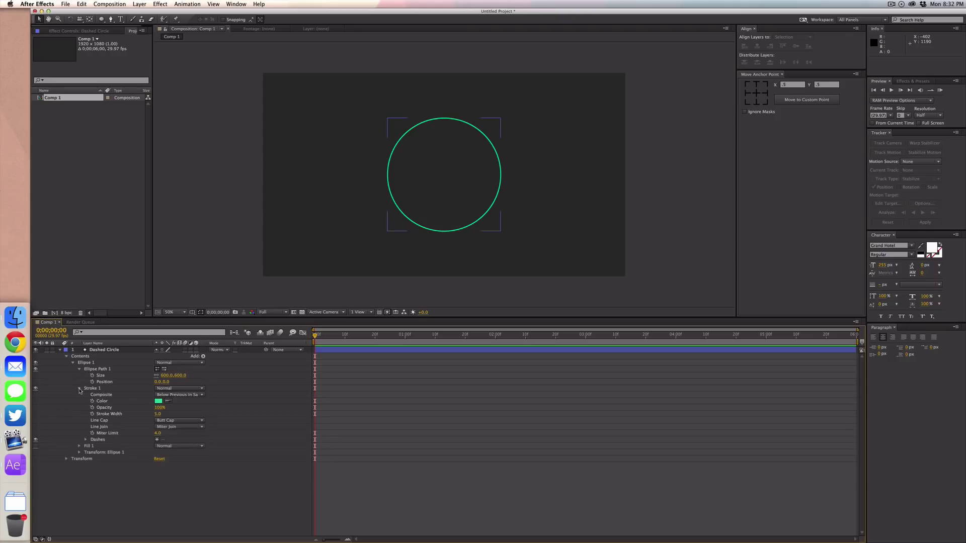
click(157, 439)
click(159, 446)
text(25)
key(Return)
click(183, 494)
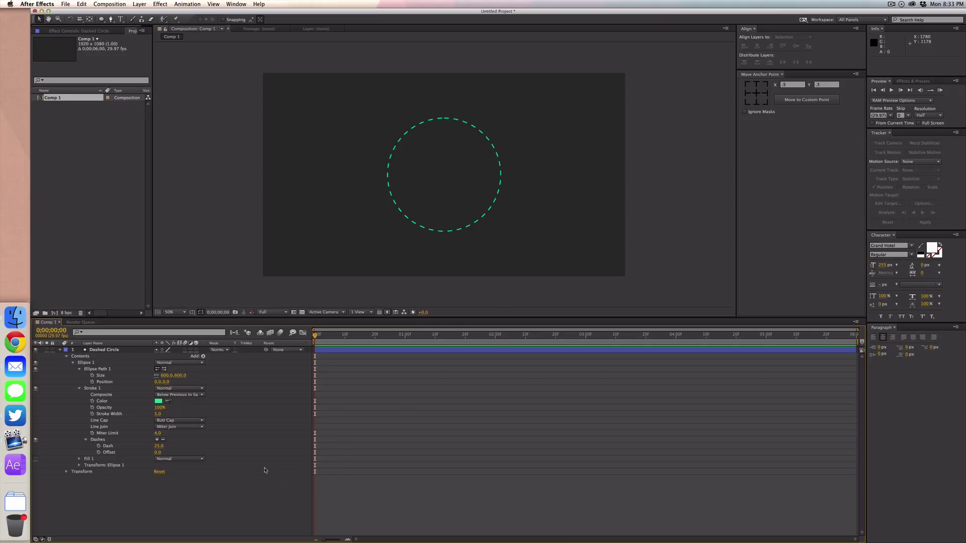
Add a Trim Paths operation to the Dashed Circle layer and expand its properties
click(202, 357)
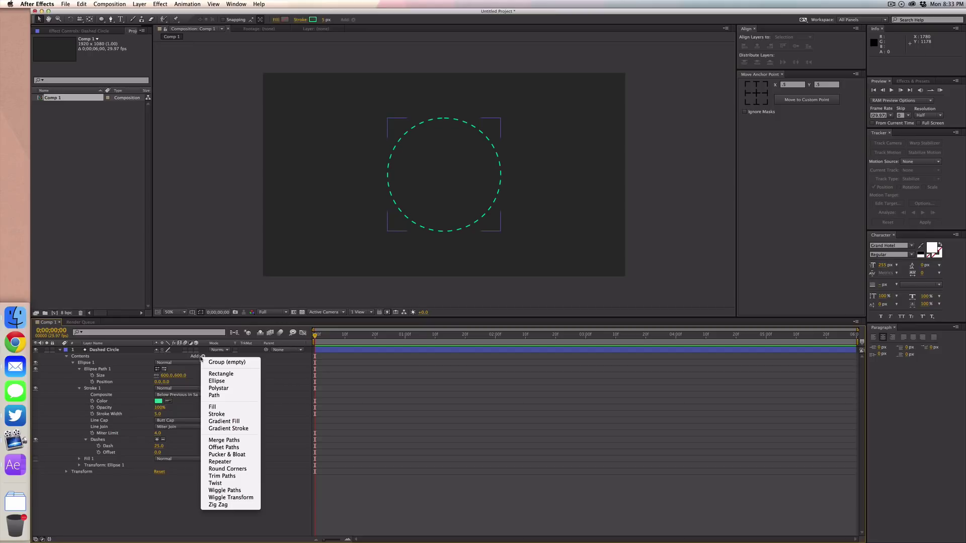
click(249, 476)
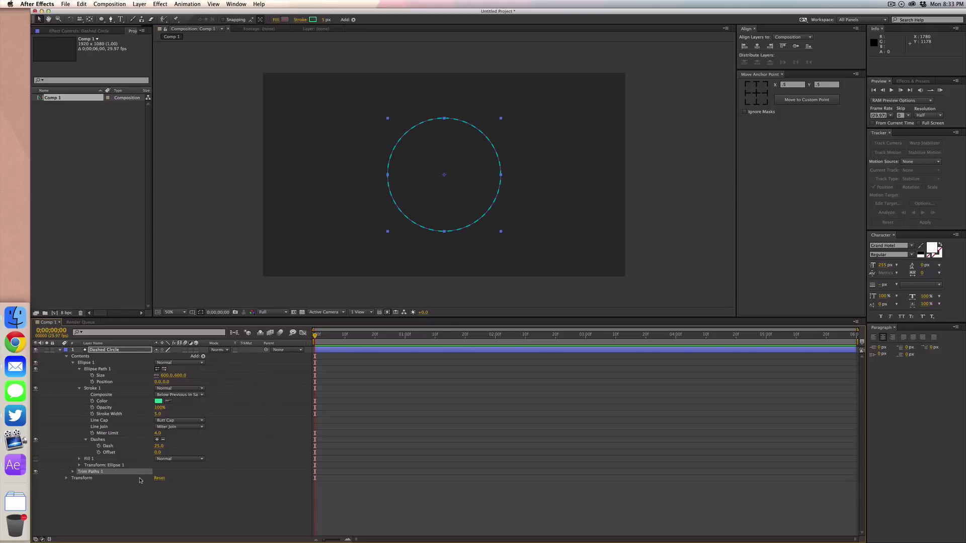
click(73, 471)
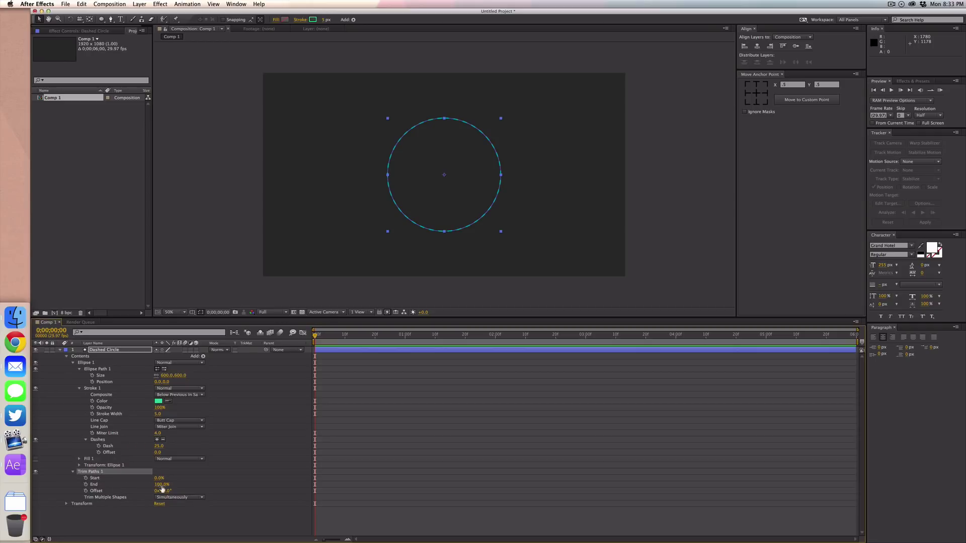
Keyframe the Trim Paths End value from 0% at the first frame to 100% at frame 20
drag(164, 486, 113, 487)
click(86, 485)
drag(367, 341, 375, 337)
click(160, 485)
text(100)
key(Return)
Play a RAM preview of the dashed circle's trim animation from the start of the composition
key(Home)
click(289, 522)
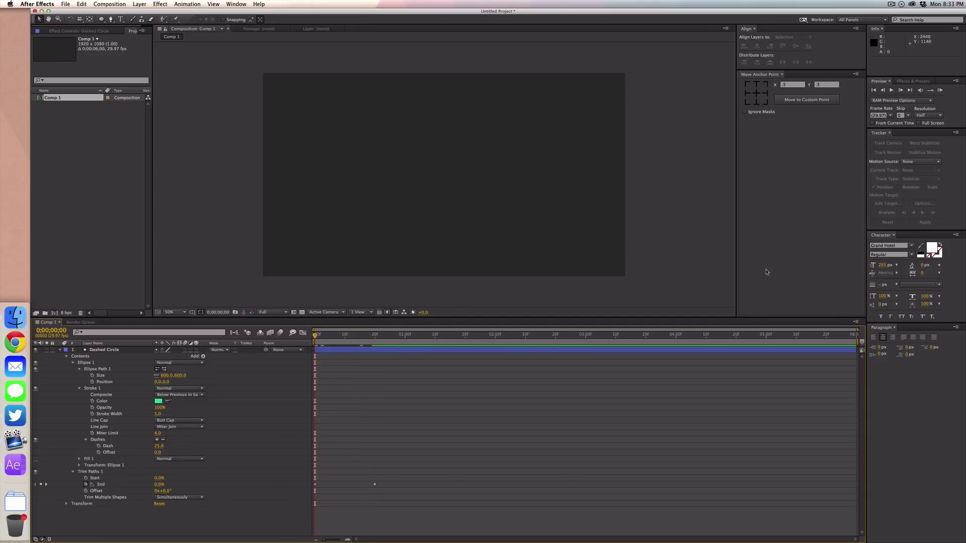
click(939, 91)
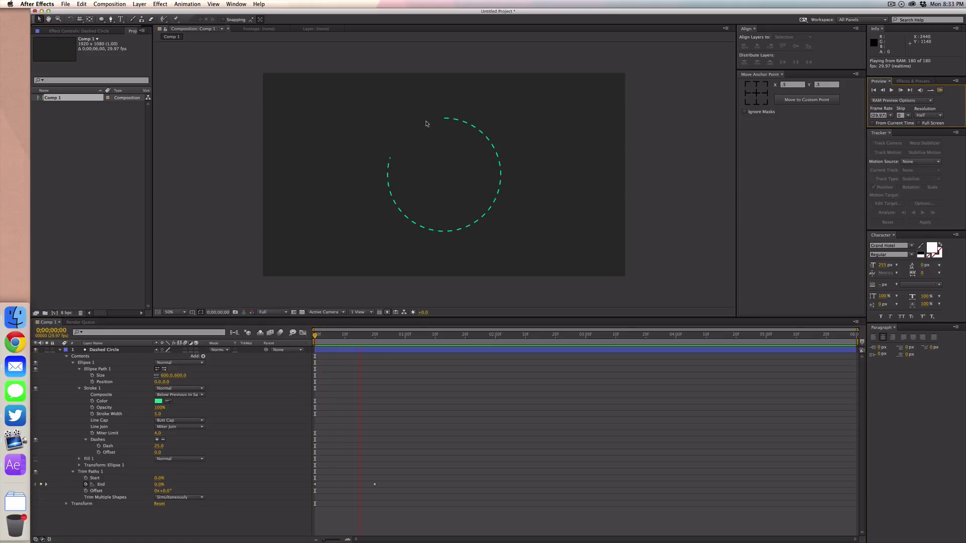
Stop the preview and try a dash length of 20 on the circle's stroke
key(space)
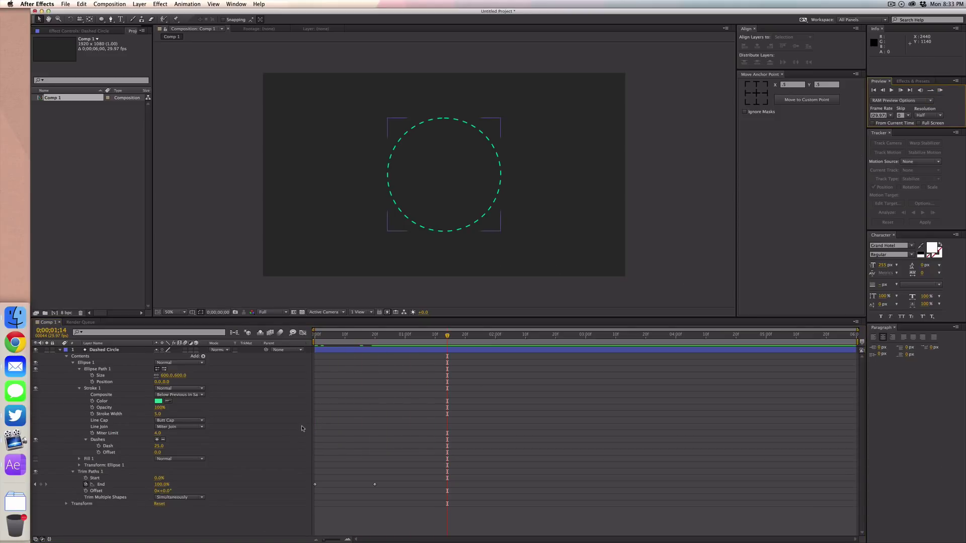
click(159, 446)
text(20)
key(Return)
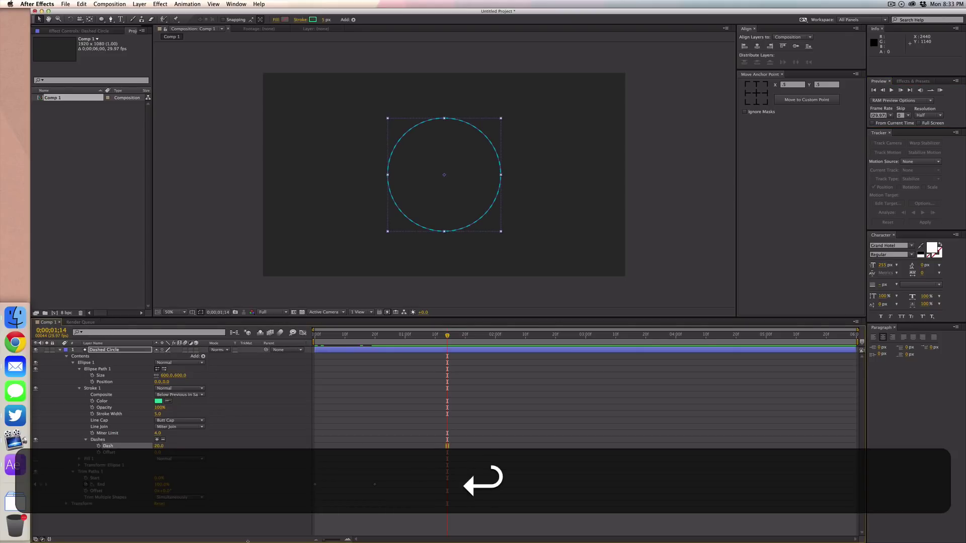
click(240, 518)
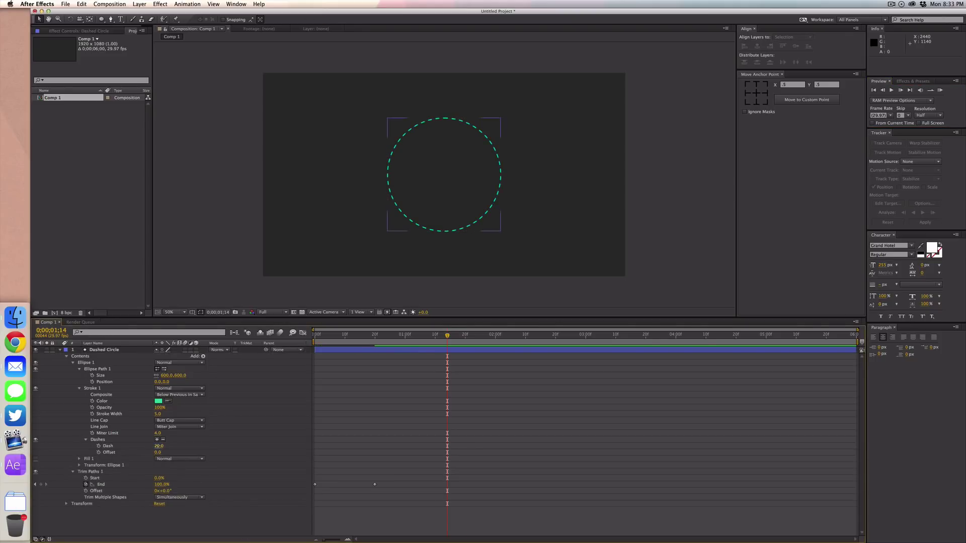
Set the dash length of the Dashed Circle's stroke to 22 and deselect the layer
click(159, 445)
text(22)
key(Return)
click(180, 496)
click(189, 504)
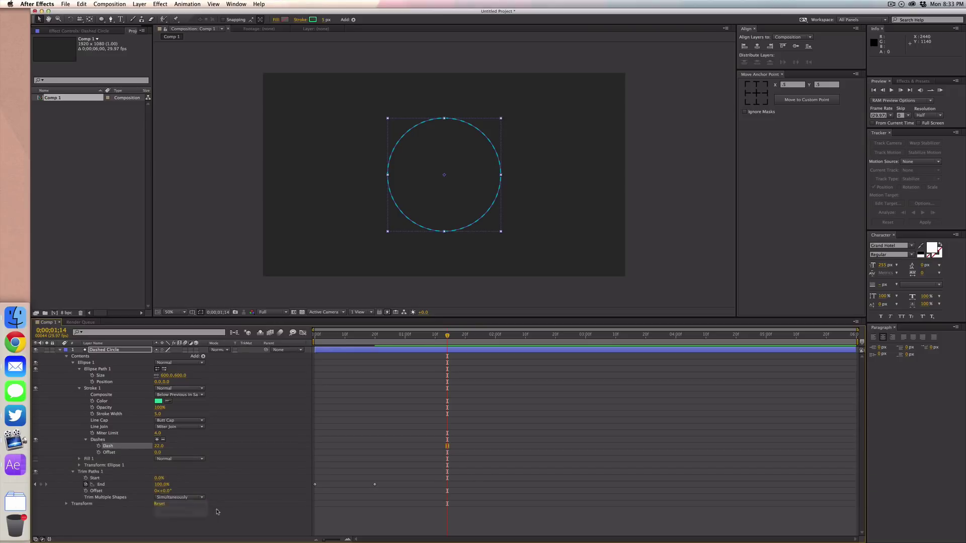
click(270, 528)
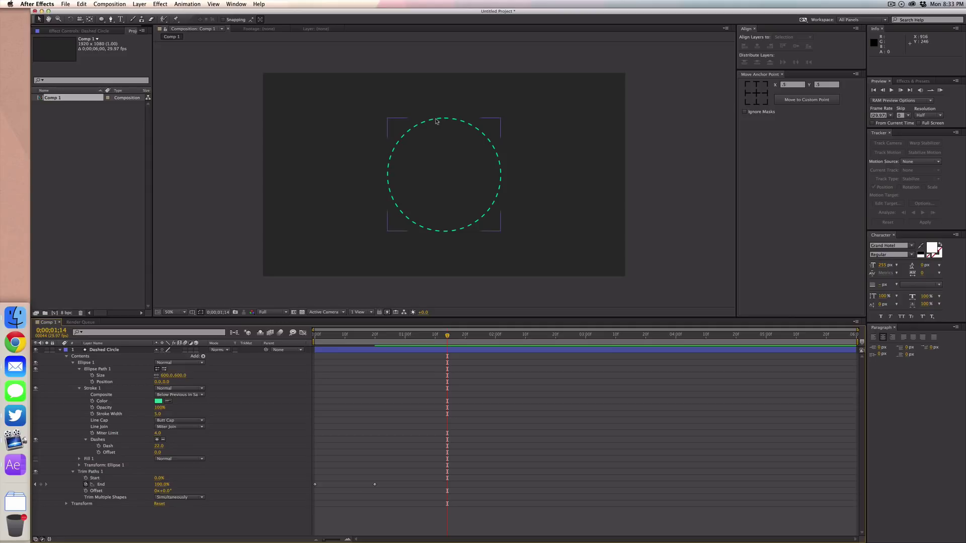
Add a Repeater to the Dashed Circle layer and expand its transform properties
click(175, 524)
key(BackSpace)
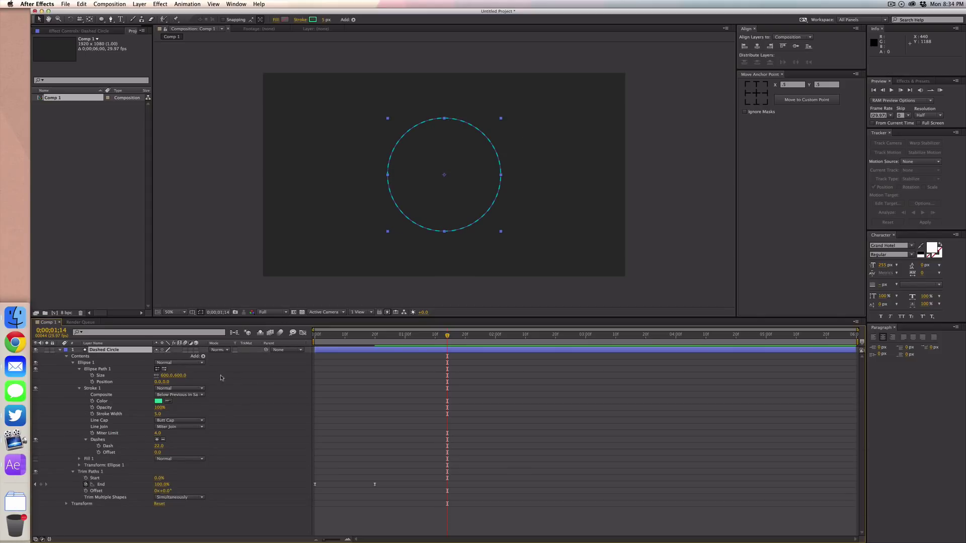
click(203, 357)
click(220, 461)
click(73, 503)
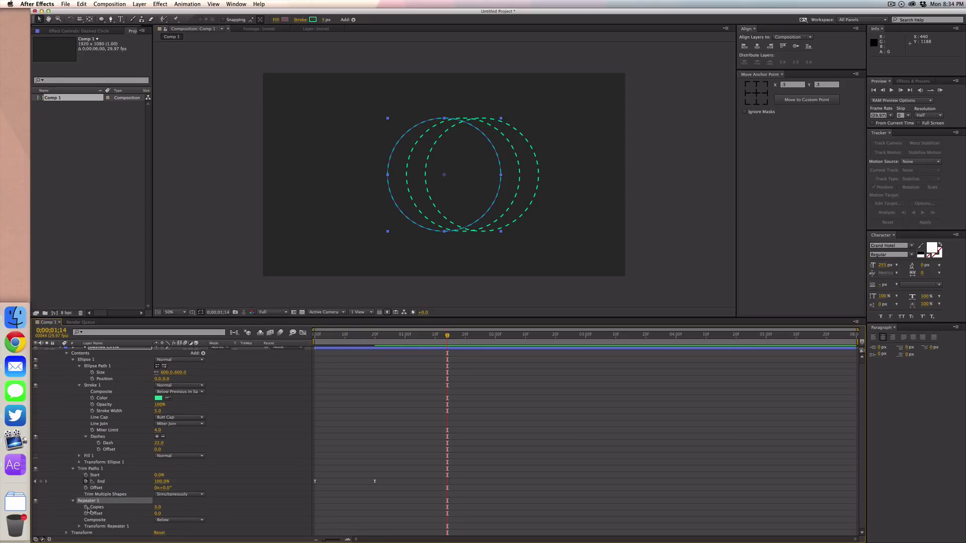
click(79, 526)
scroll(116, 508, down, 3)
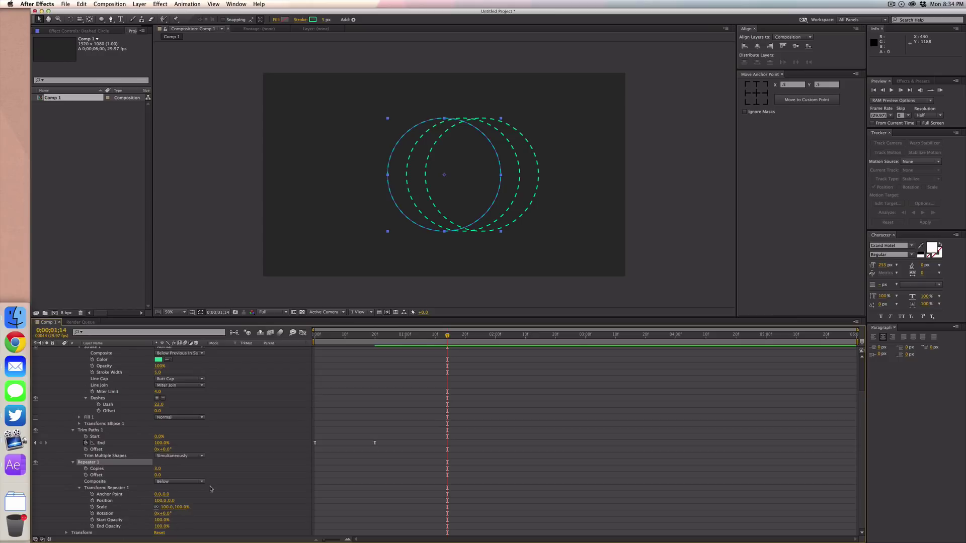
Set the Repeater's horizontal position offset to 0 so its copies sit on the original circle
click(159, 501)
text(0)
key(Return)
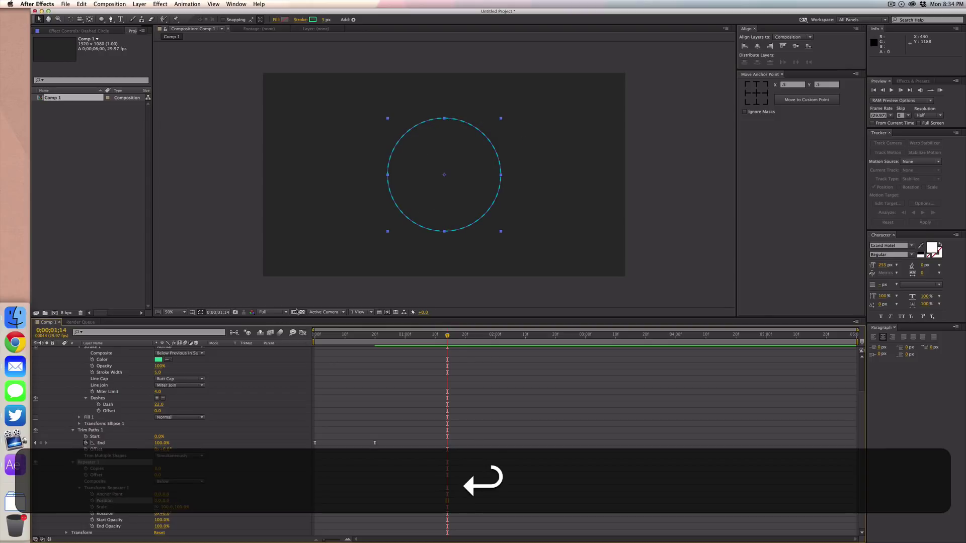
Try a Repeater scale of 99% for the circle copies and undo it
drag(167, 507, 158, 509)
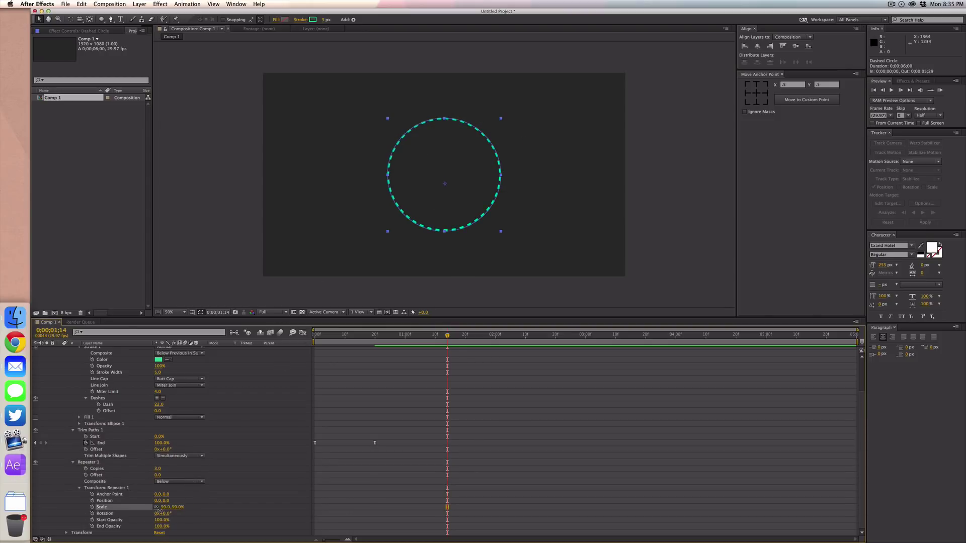
key(super+z)
scroll(361, 362, up, 3)
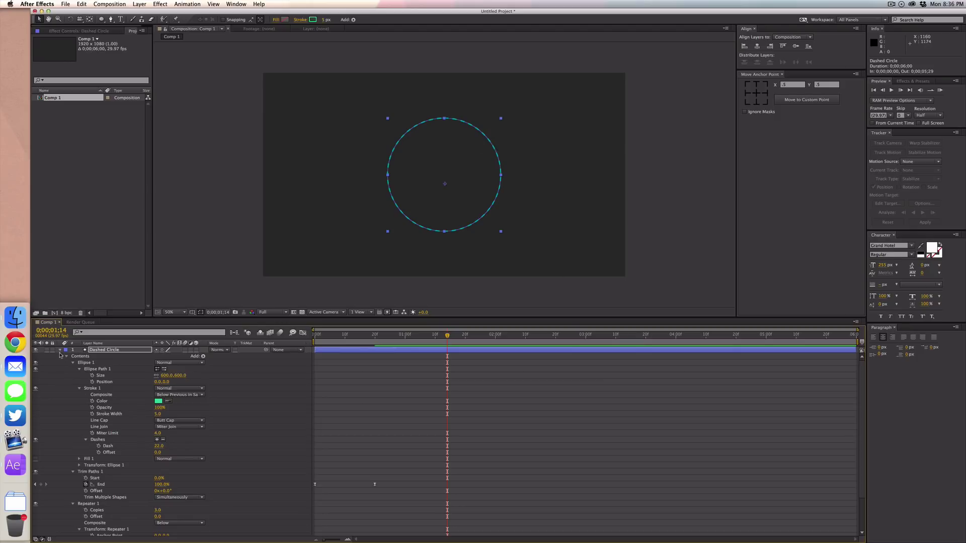
Deselect the Dashed Circle layer and collapse its properties in the timeline
key(Return)
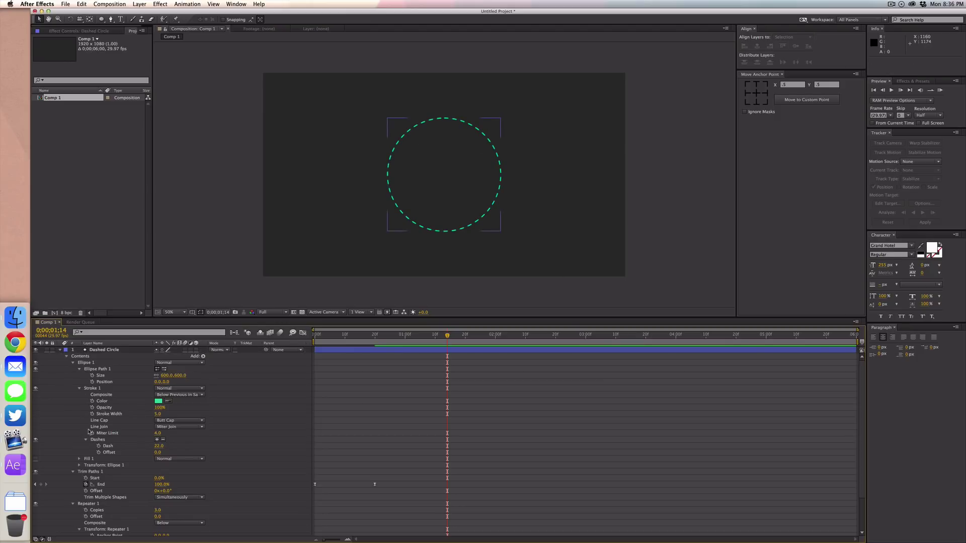
scroll(114, 499, down, 3)
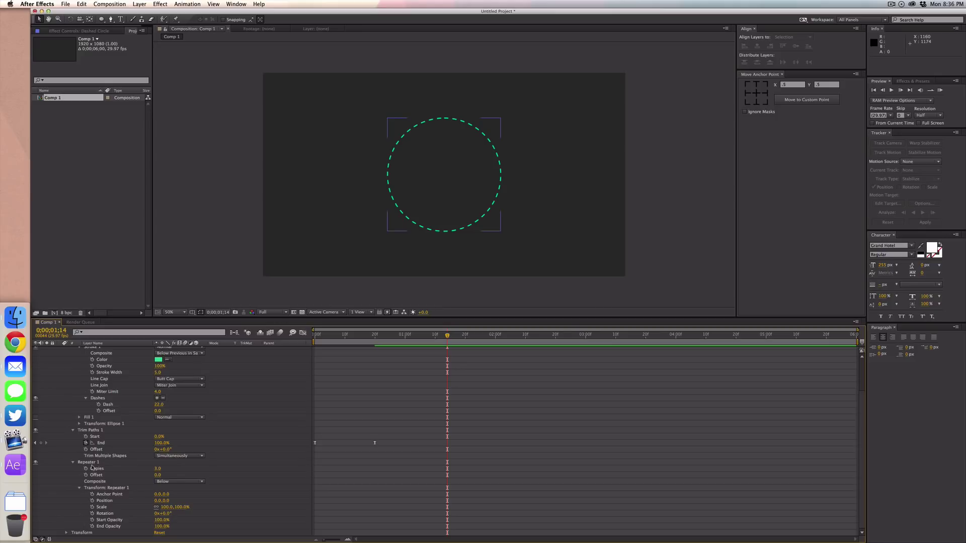
scroll(77, 491, up, 3)
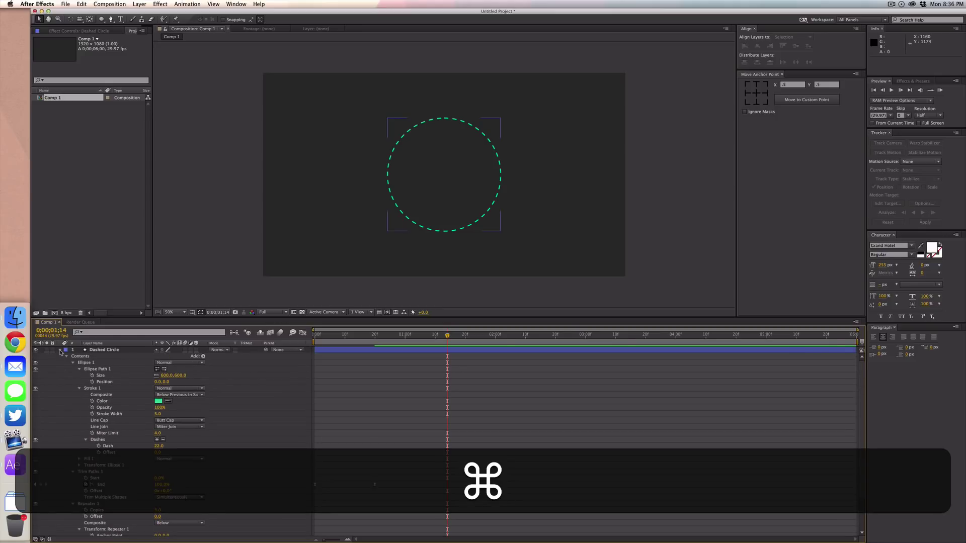
super+click(60, 350)
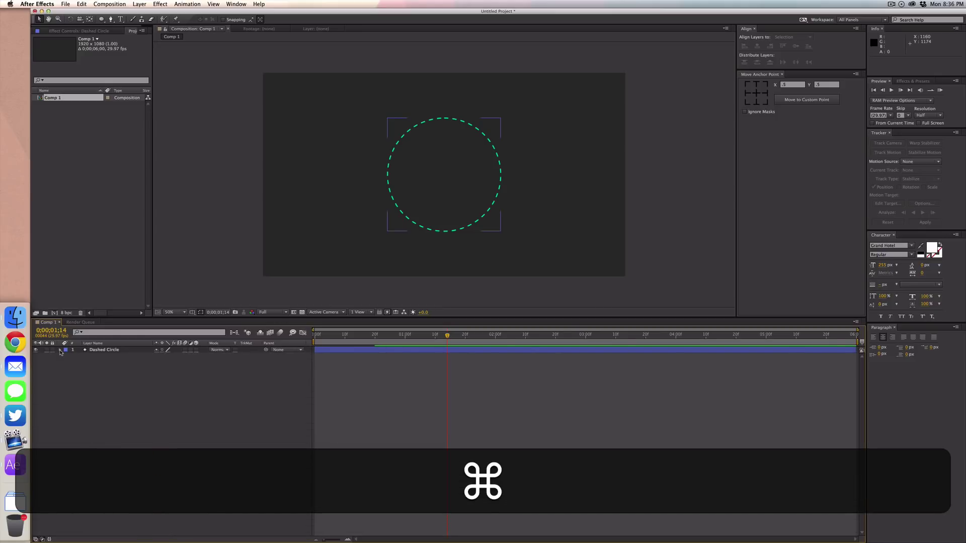
click(72, 385)
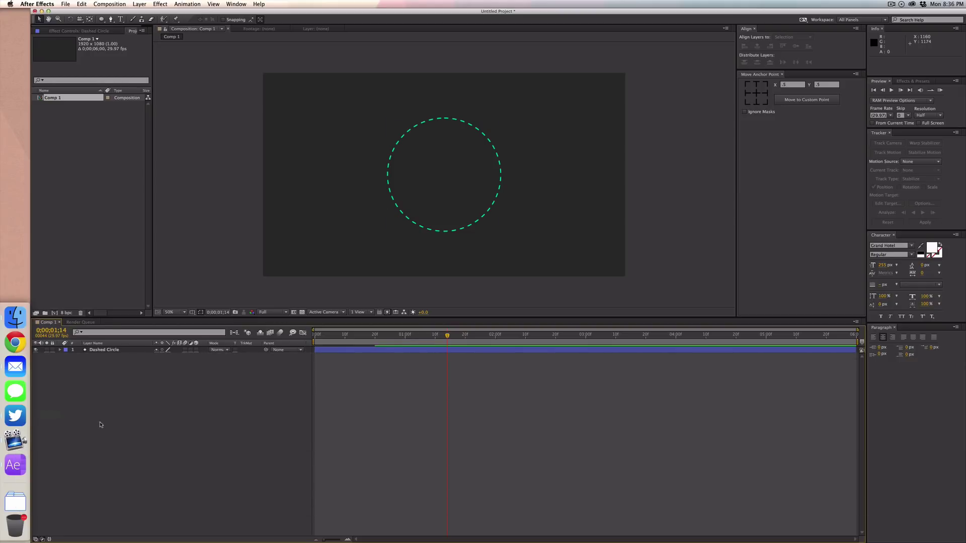
click(397, 125)
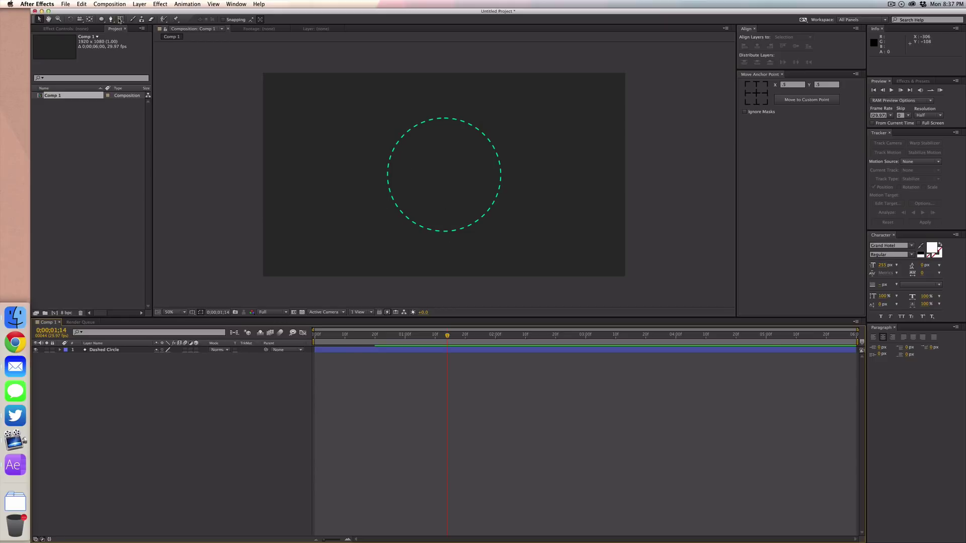
Draw a circle with fill color 2FDC99 and no stroke inside the dashed outline on a new shape layer
click(101, 19)
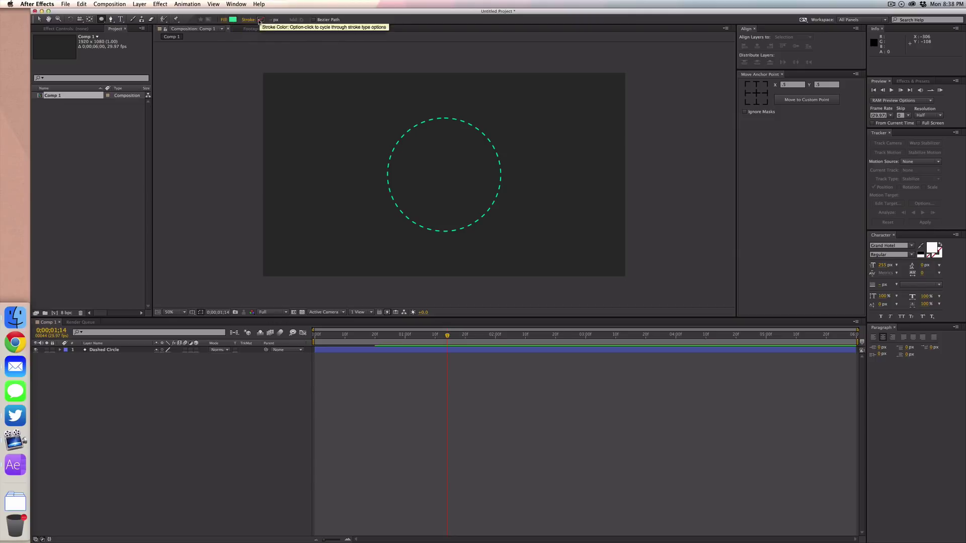
click(231, 20)
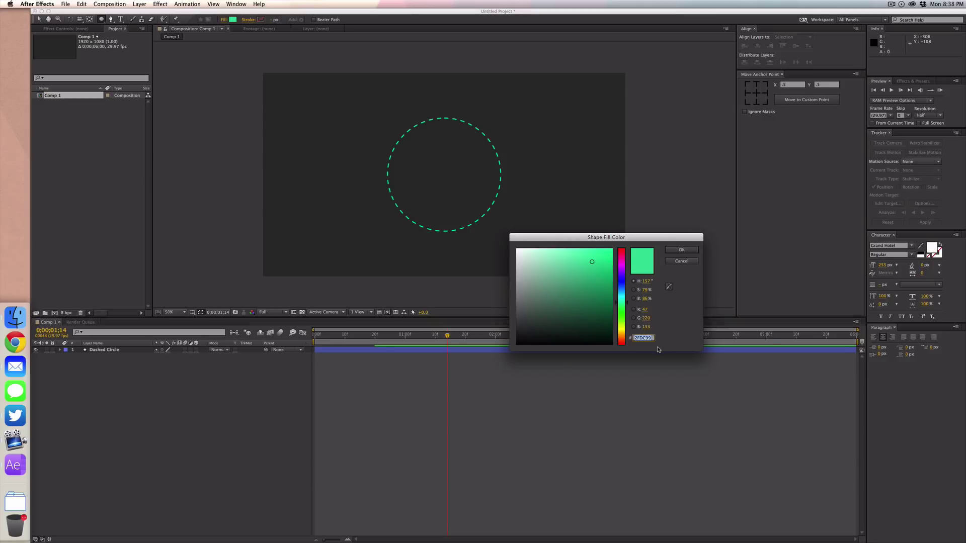
click(681, 250)
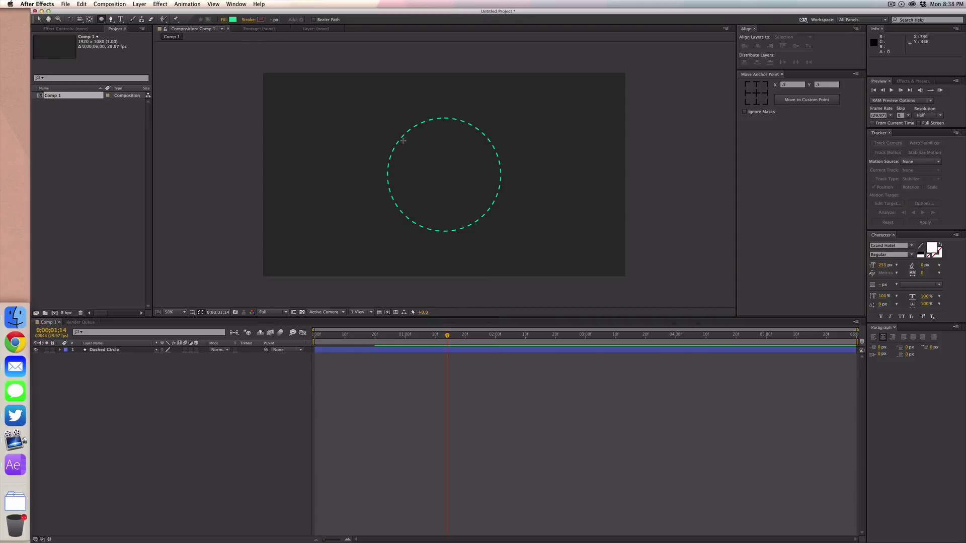
drag(409, 135, 453, 162)
key(shift+v)
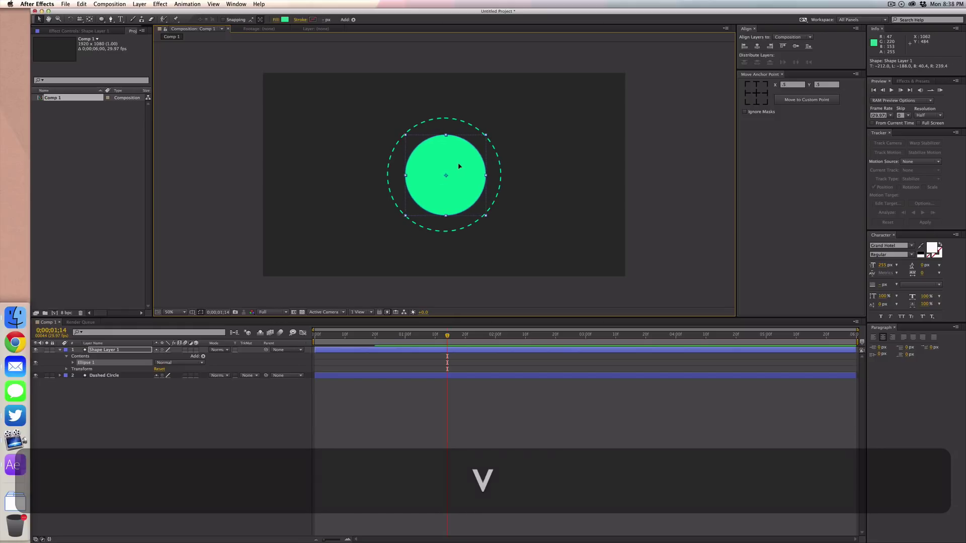
Enlarge the filled circle to just inside the dashed outline, center its anchor point, and center it horizontally in the composition
drag(405, 136, 398, 132)
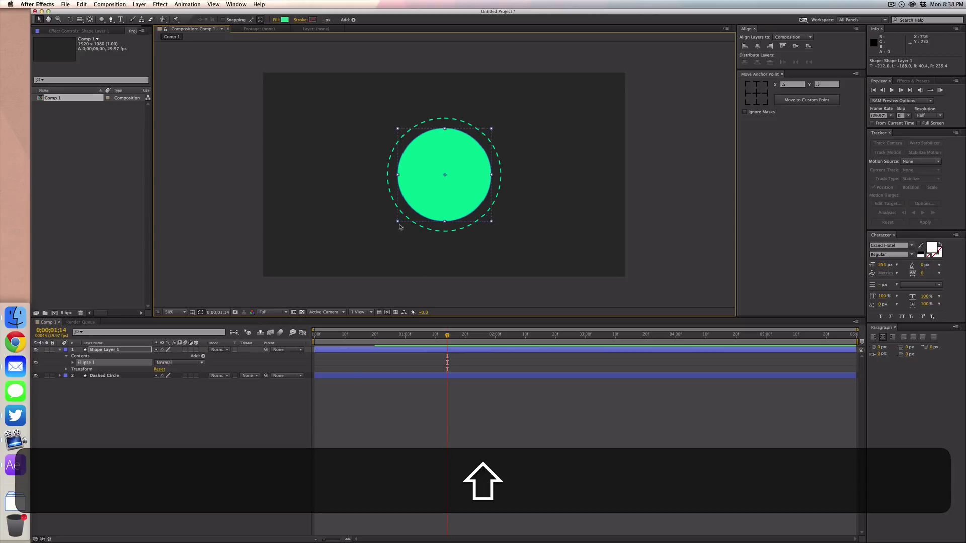
click(760, 93)
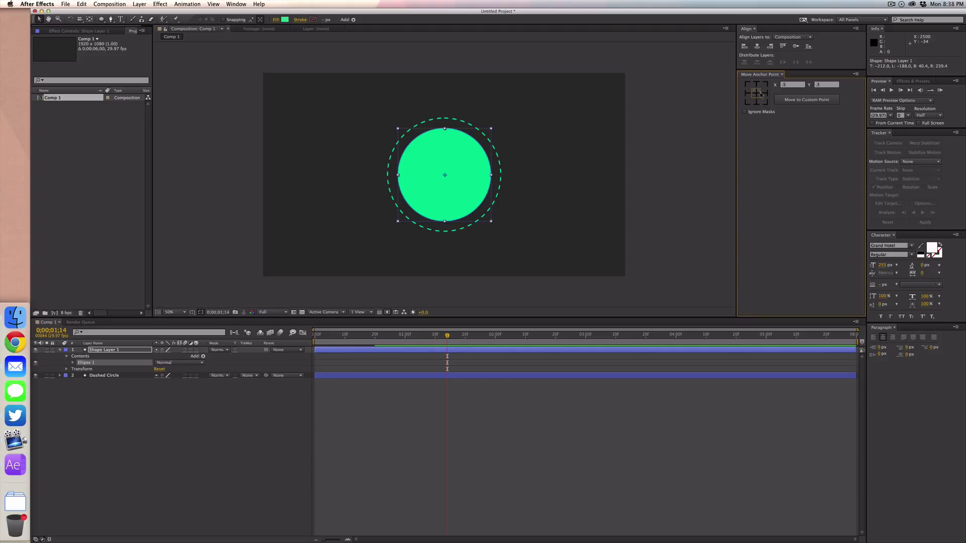
click(757, 46)
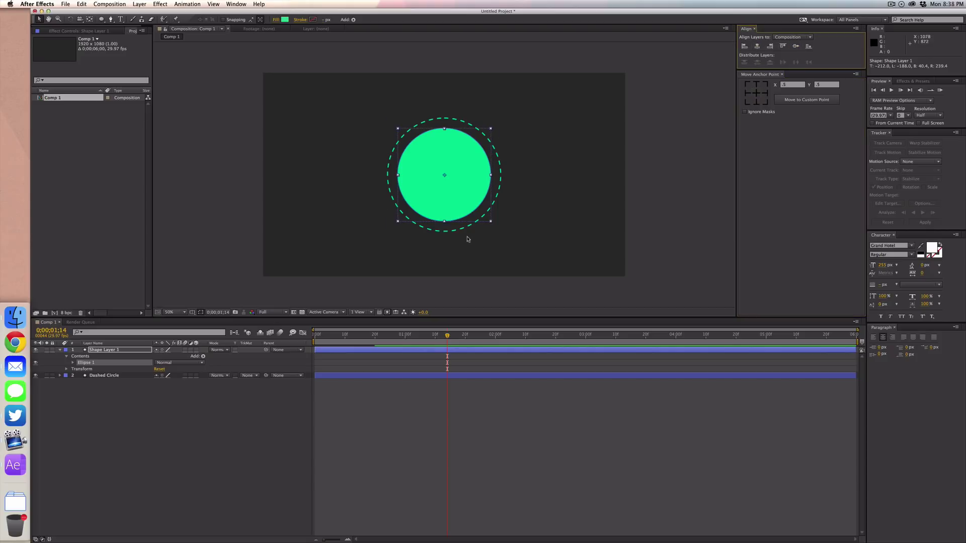
Rename the new shape layer as Filled Circle
click(118, 350)
key(Return)
text(Filled Circle)
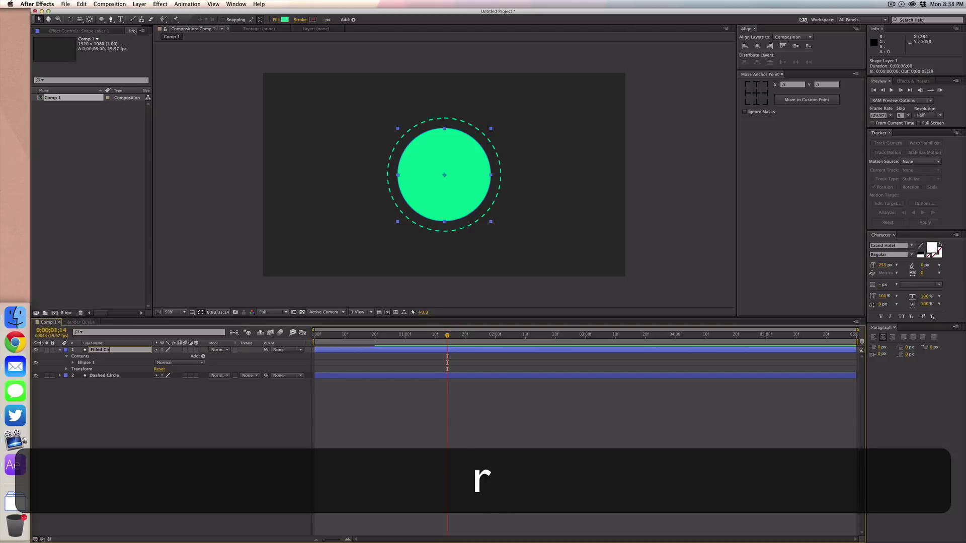
key(Return)
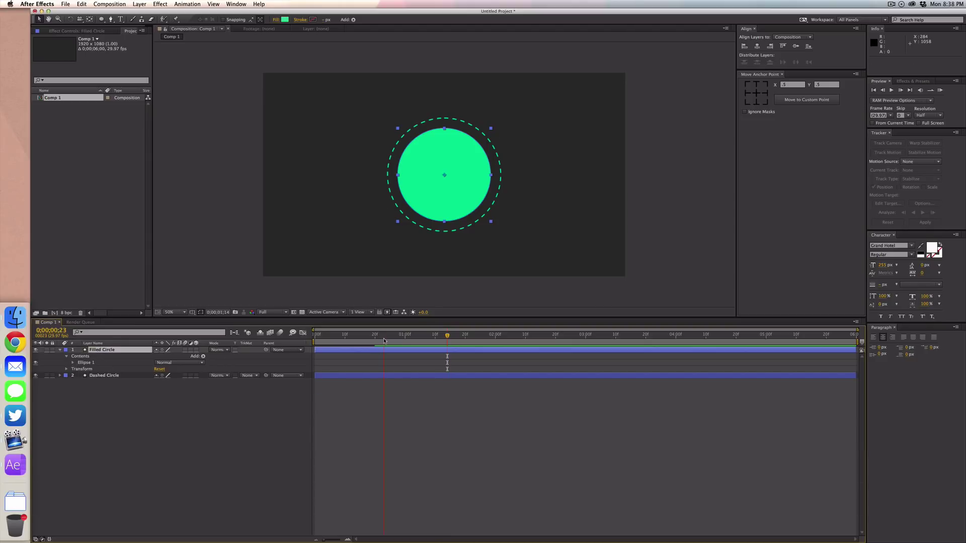
Keyframe the Filled Circle layer's Scale at 0% on frame 10
click(341, 342)
drag(343, 343, 345, 342)
click(373, 381)
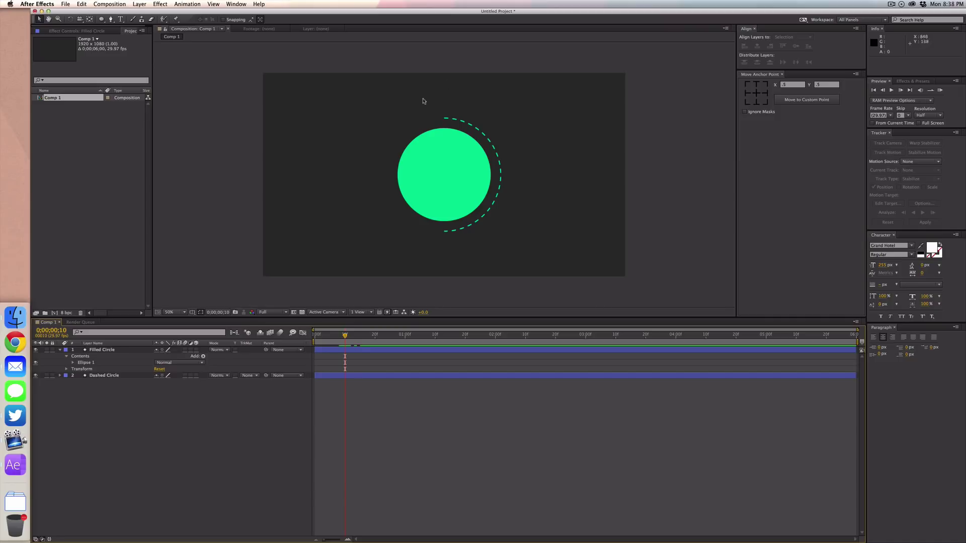
click(126, 350)
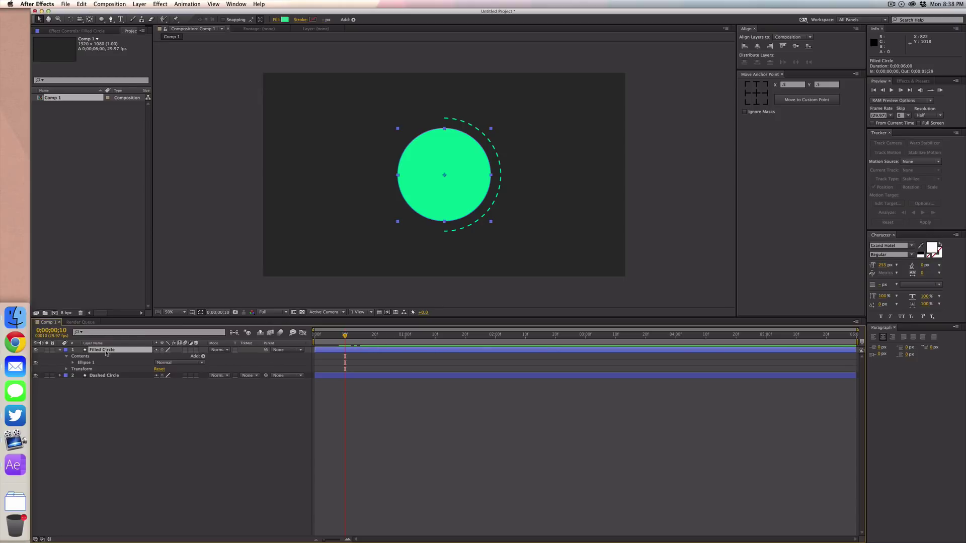
key(s)
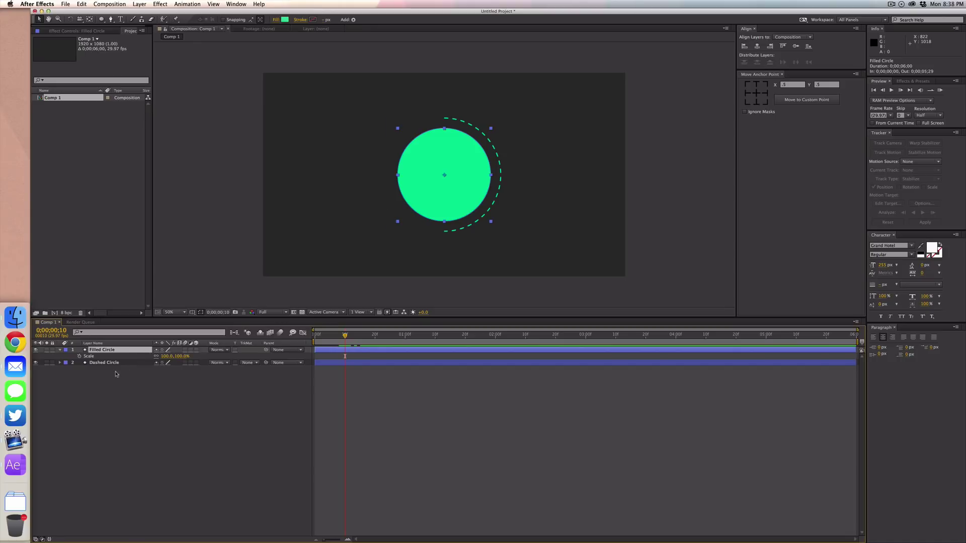
click(164, 355)
key(BackSpace)
key(Return)
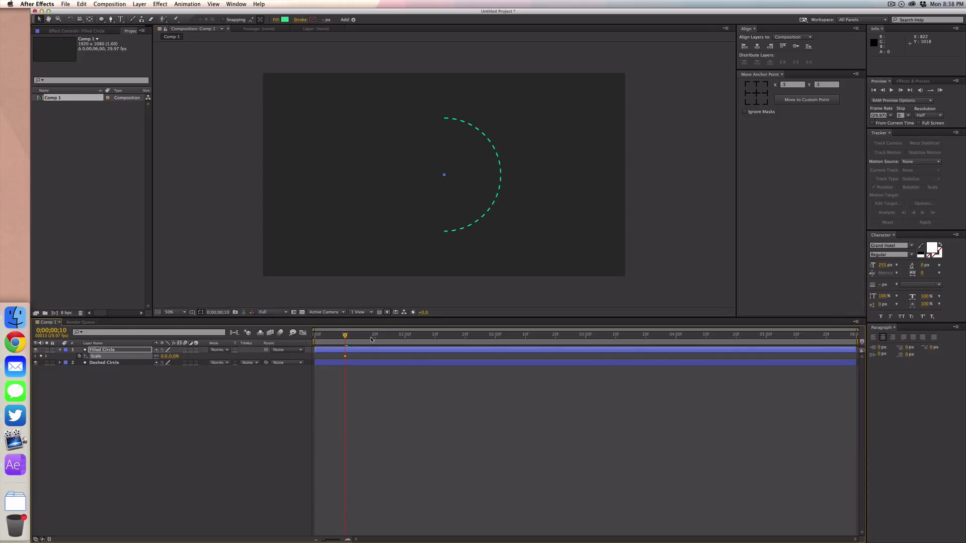
Keyframe the Filled Circle layer's Scale at 100% on frame 20
mouse_move(372, 339)
mouse_down()
mouse_move(404, 339)
mouse_move(375, 338)
mouse_up()
click(163, 356)
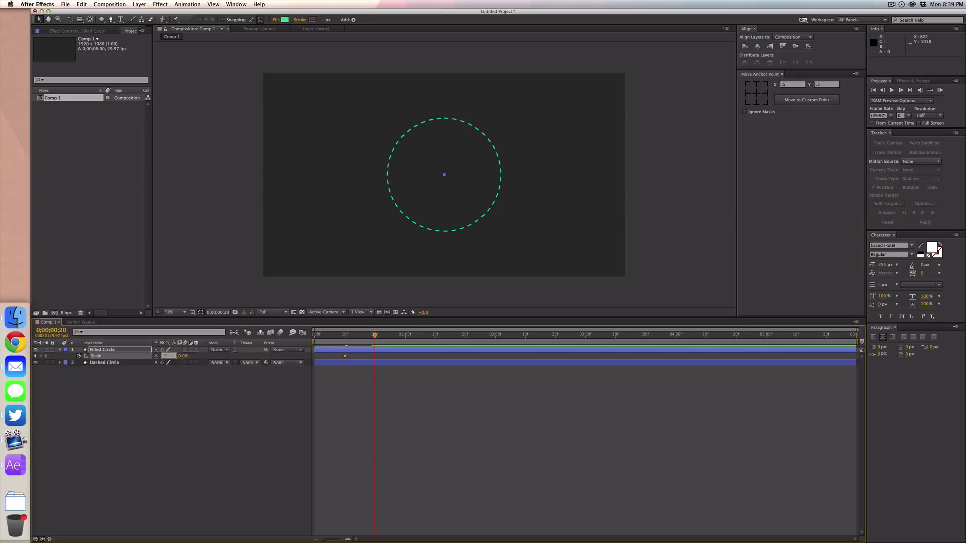
text(100)
key(Return)
Apply Easy Ease to both Scale keyframes and preview the animation from the start of the composition
drag(337, 353, 375, 359)
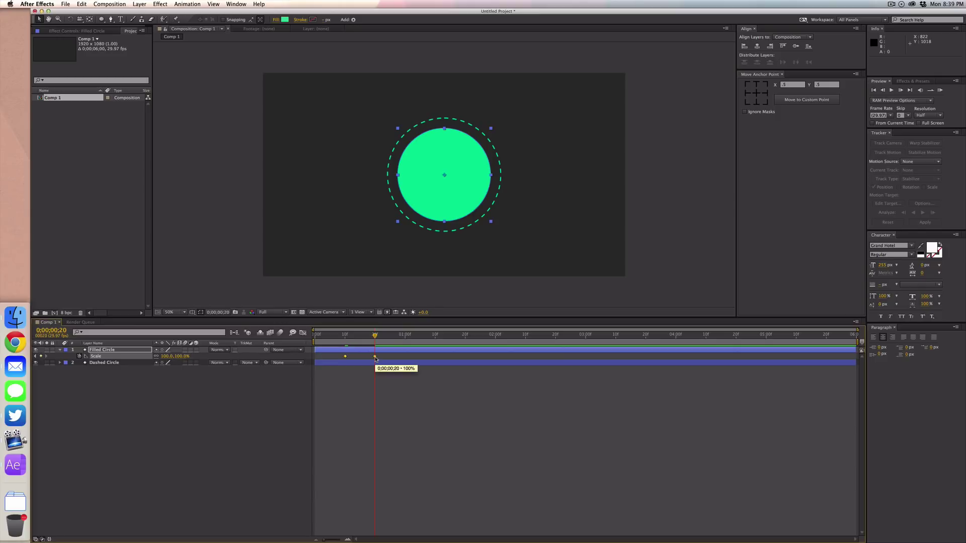
right_click(375, 358)
mouse_move(428, 444)
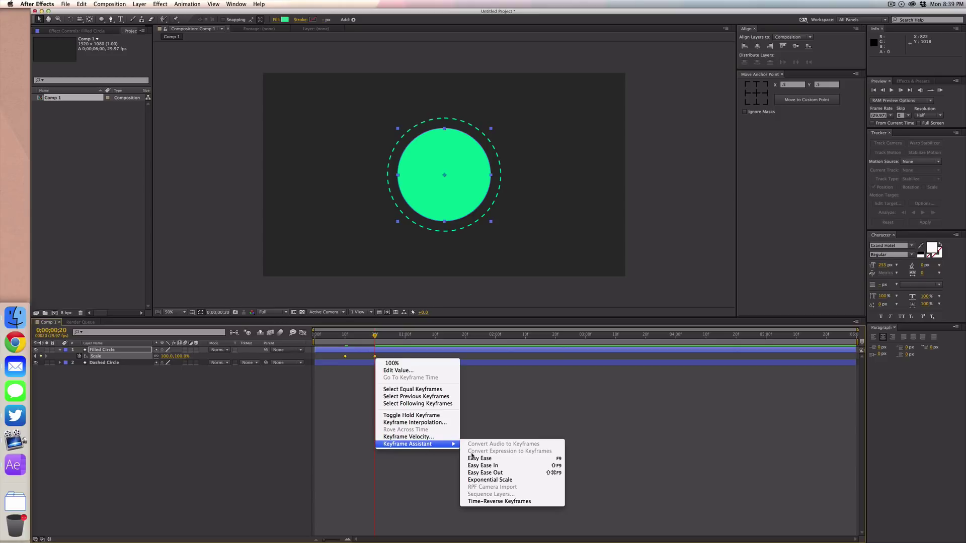
click(470, 459)
click(315, 335)
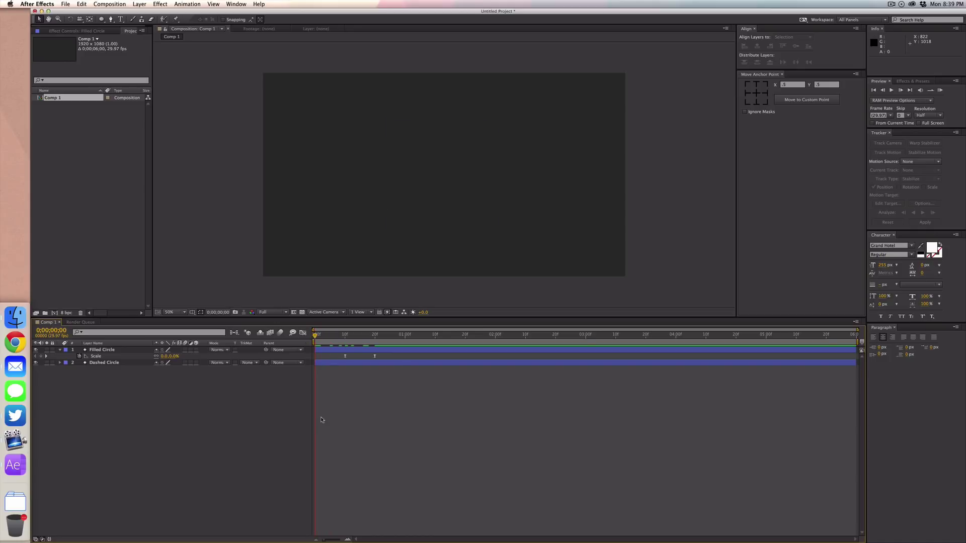
key(space)
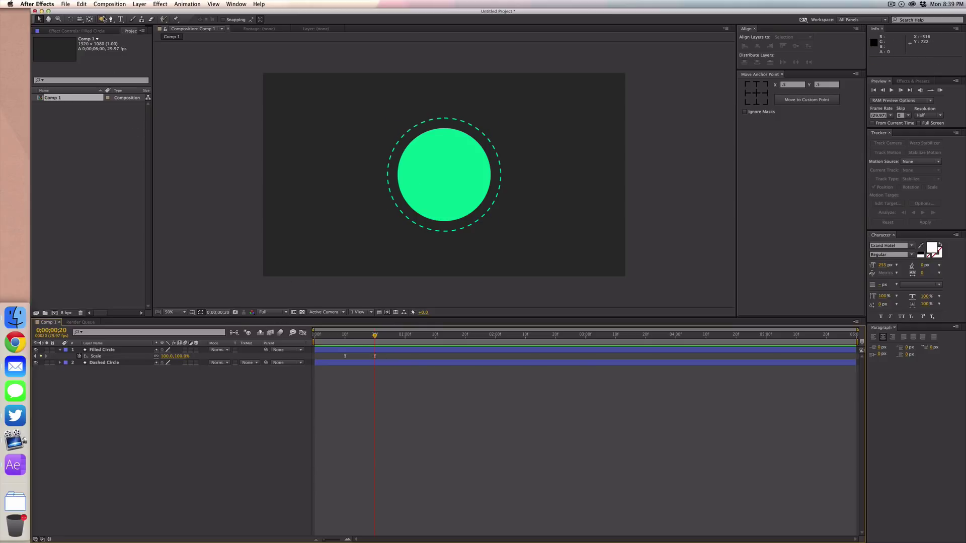
Draw a thin vertical rectangle just above the dashed circle, horizontally centred, on a new shape layer
click(102, 19)
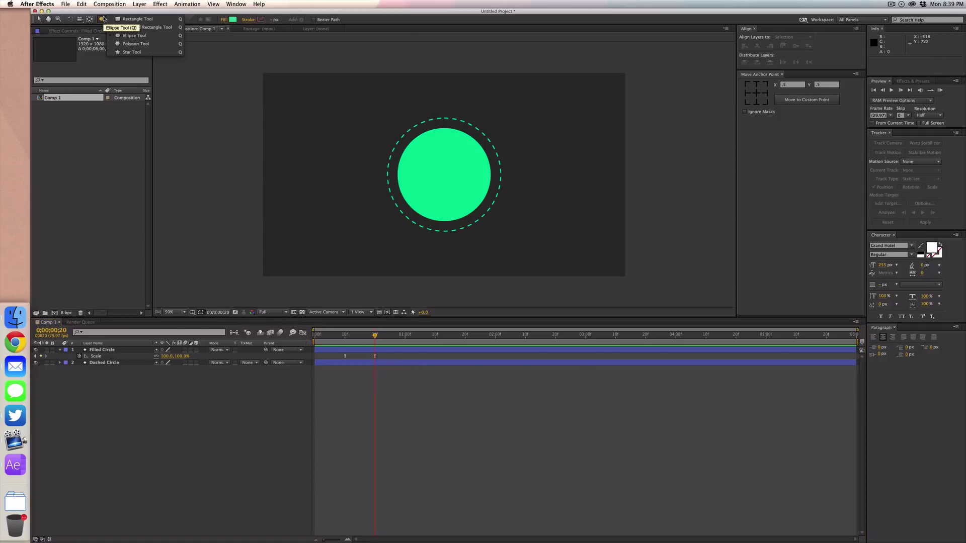
click(125, 22)
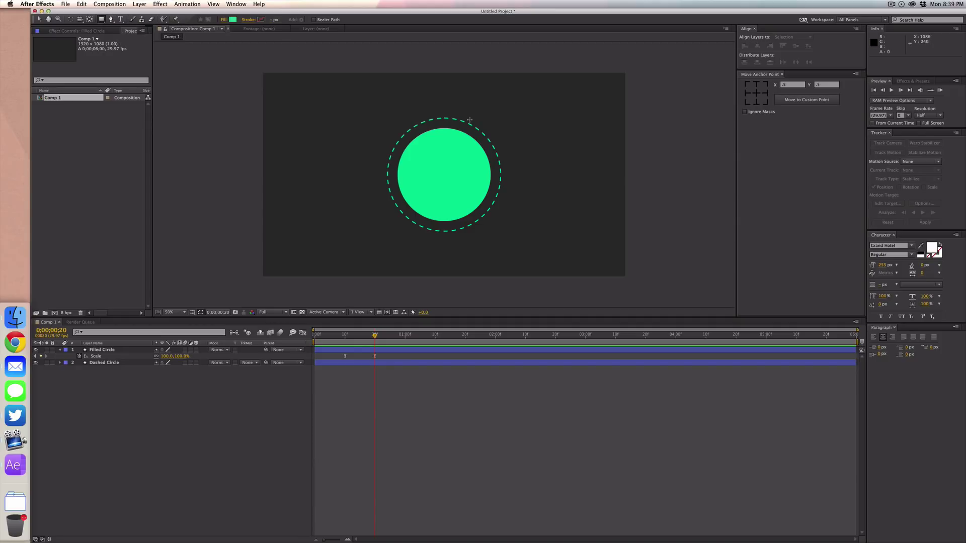
drag(442, 100, 443, 119)
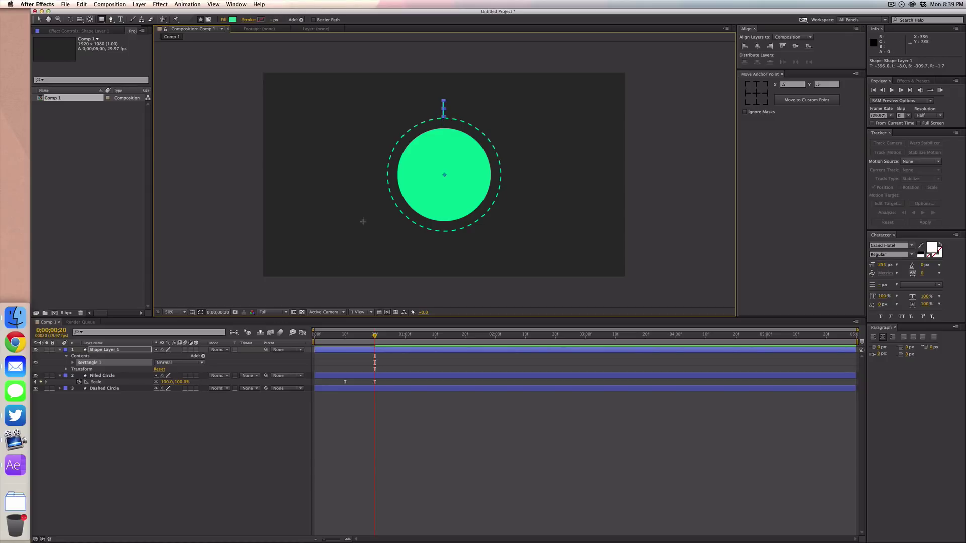
key(v)
click(280, 417)
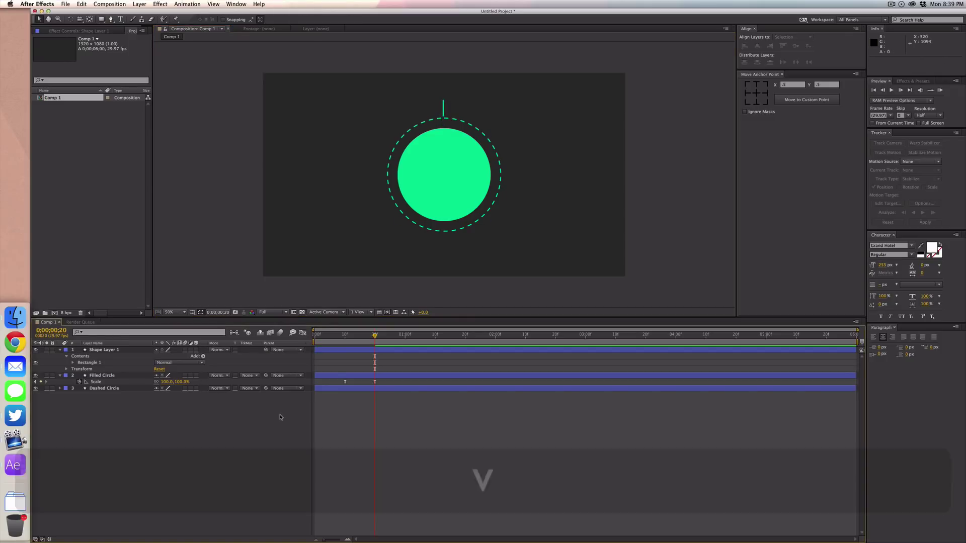
Unlink the new rectangle path's Size dimensions and set its width to 2
click(444, 114)
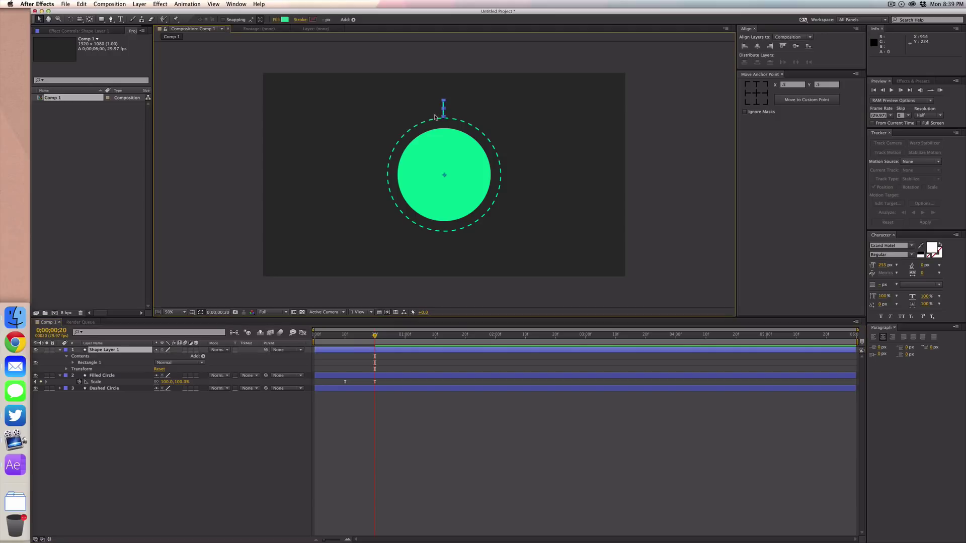
click(73, 363)
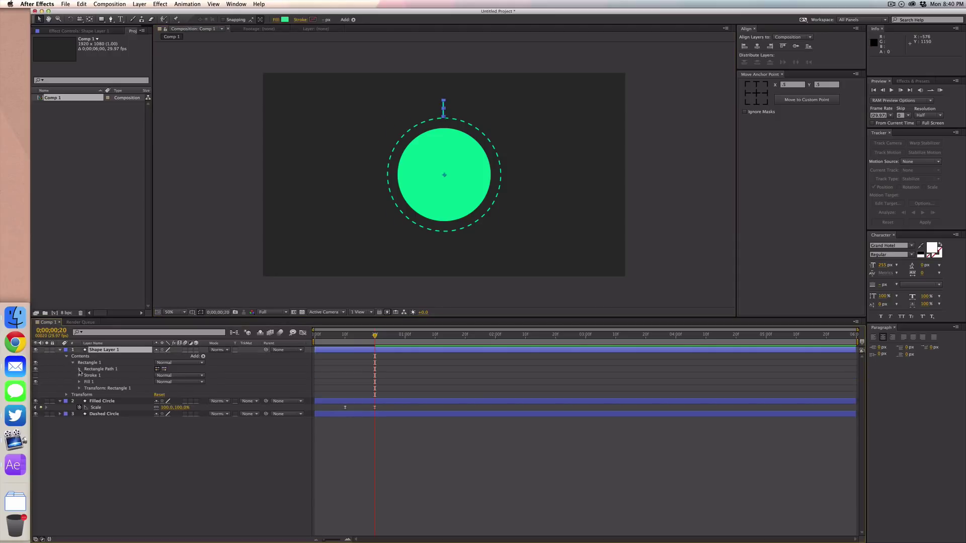
click(78, 369)
click(156, 376)
click(166, 377)
text(2)
key(Return)
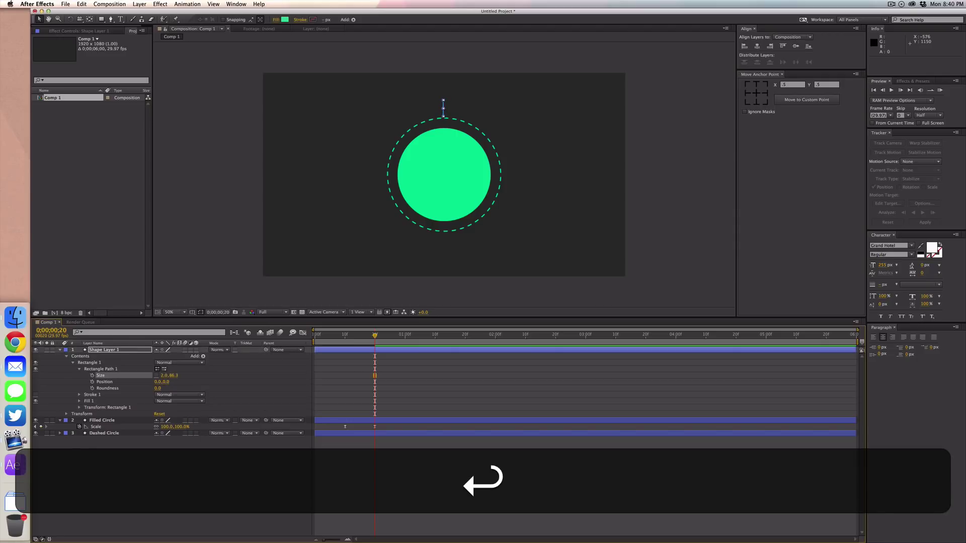
Set the rectangle path's height to 50 and its width to 5
click(172, 377)
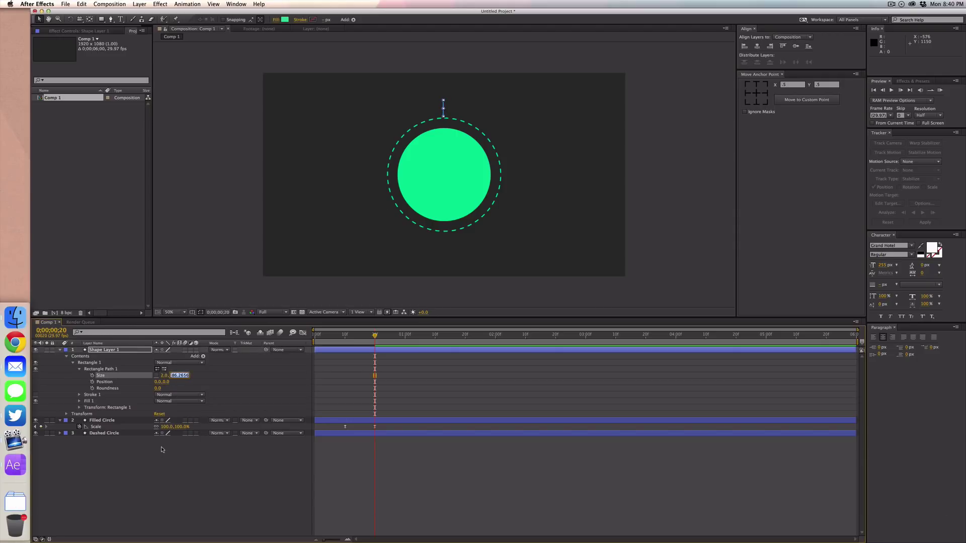
text(50)
key(Return)
click(162, 376)
text(5)
key(Return)
click(190, 433)
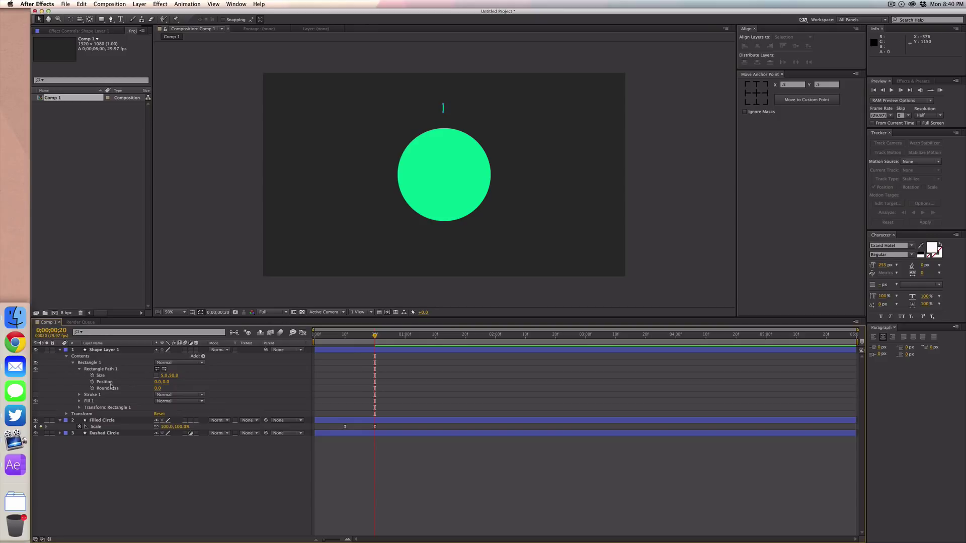
Rename the rectangle's shape layer as Explosion
click(99, 351)
key(Return)
text(Explosio)
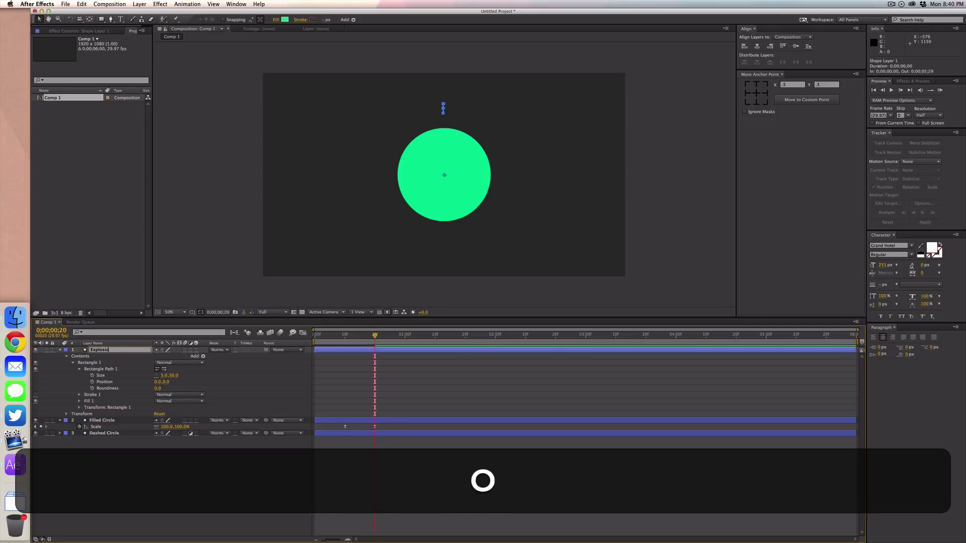
text(n)
key(Return)
click(155, 478)
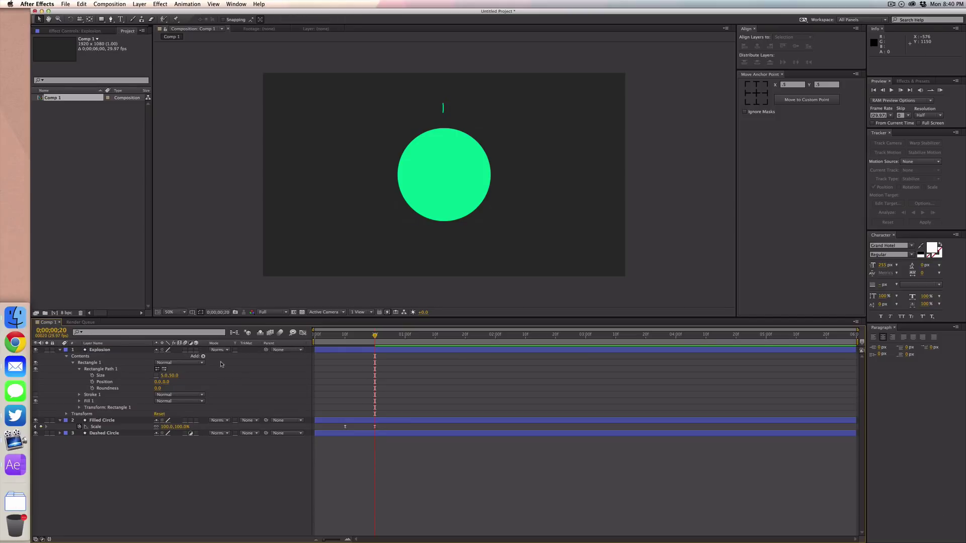
Add a Repeater to the Explosion layer's contents and set it to 10 copies
click(203, 357)
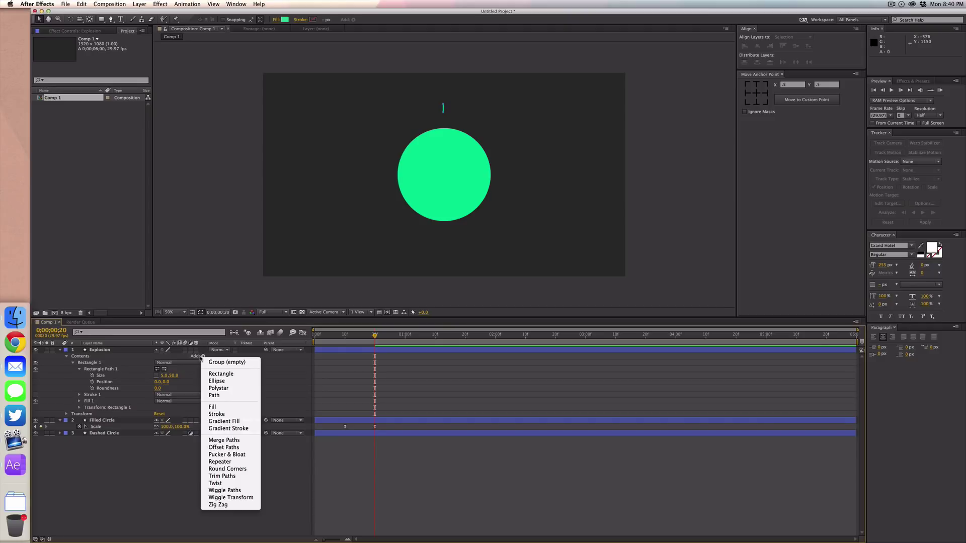
click(220, 461)
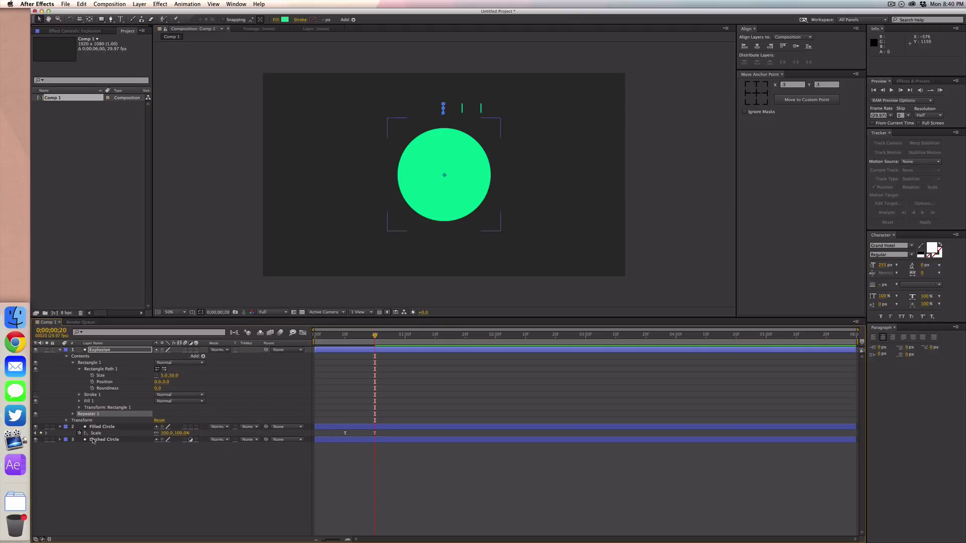
click(73, 414)
click(79, 440)
click(157, 421)
text(10)
key(Return)
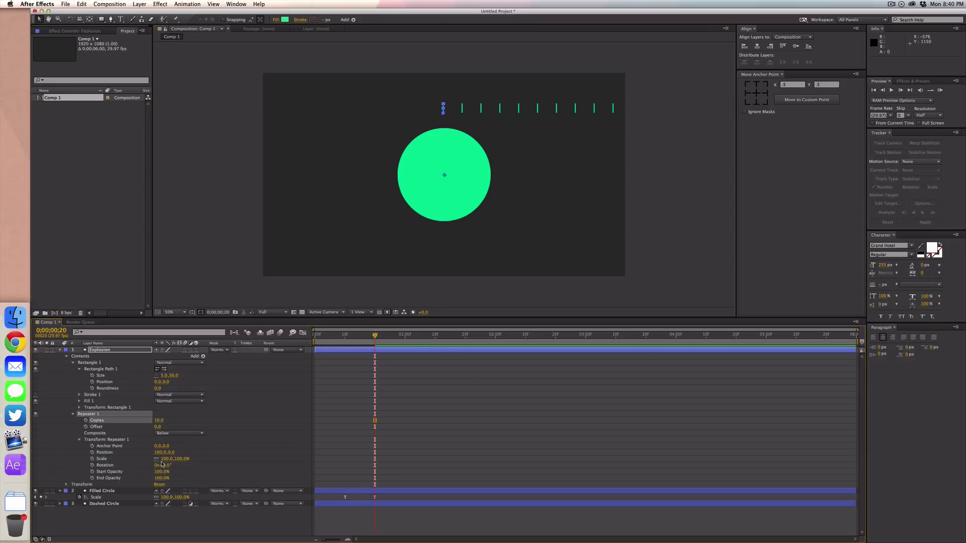
Set the Repeater's transform rotation to 36° and its horizontal position to 0, then collapse the expanded properties
click(166, 465)
text(36)
key(Return)
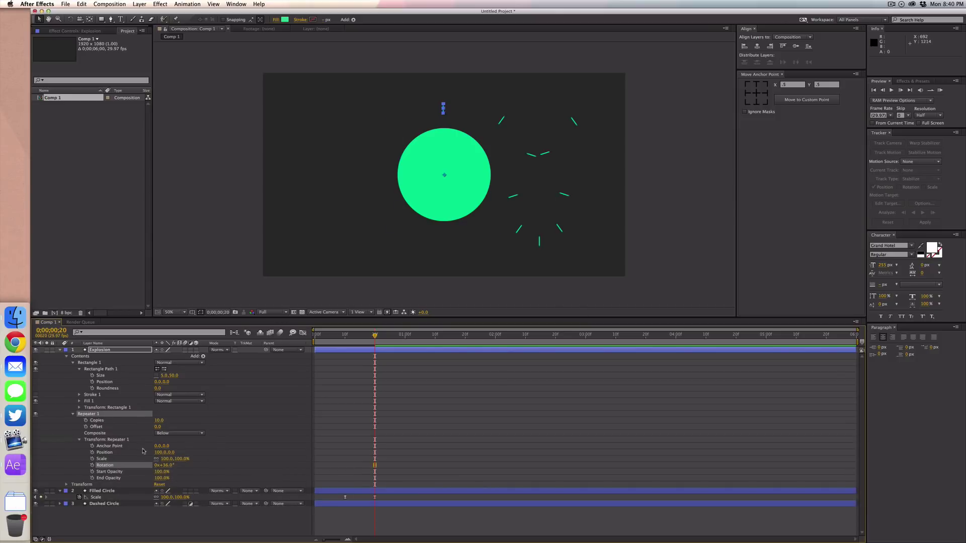
click(160, 453)
text(0)
key(Return)
click(79, 440)
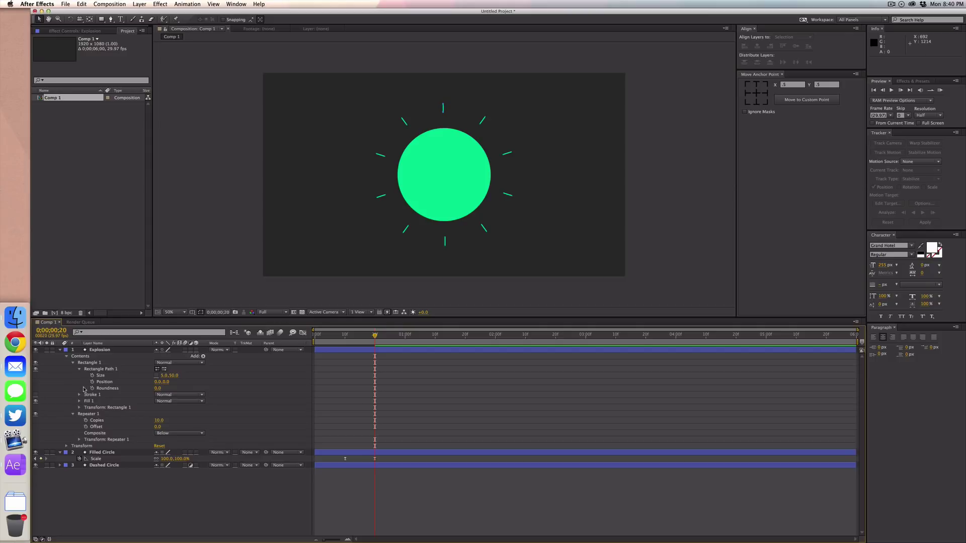
click(79, 370)
click(78, 369)
click(77, 368)
Keyframe the Explosion layer's Scale at 60% on frame 20
click(93, 350)
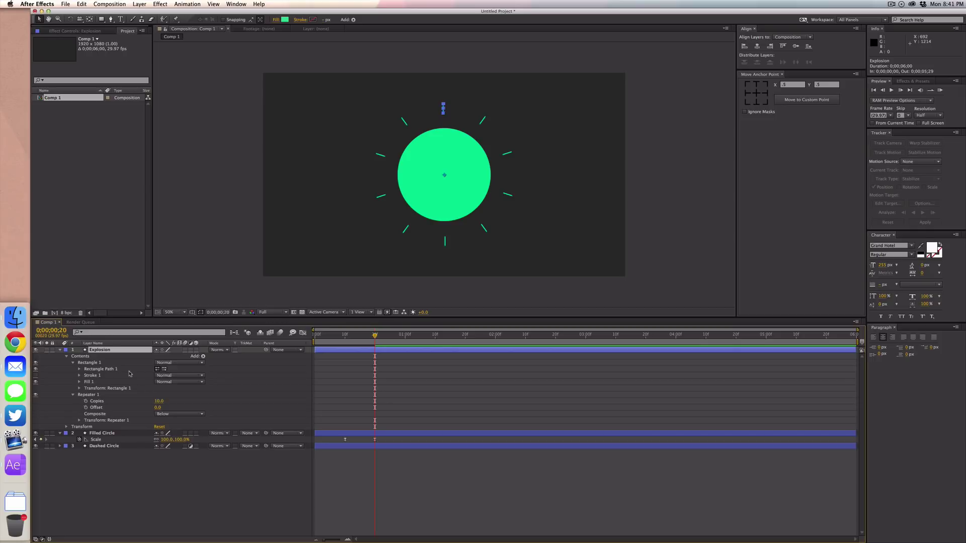
key(s)
click(79, 356)
drag(166, 356, 148, 355)
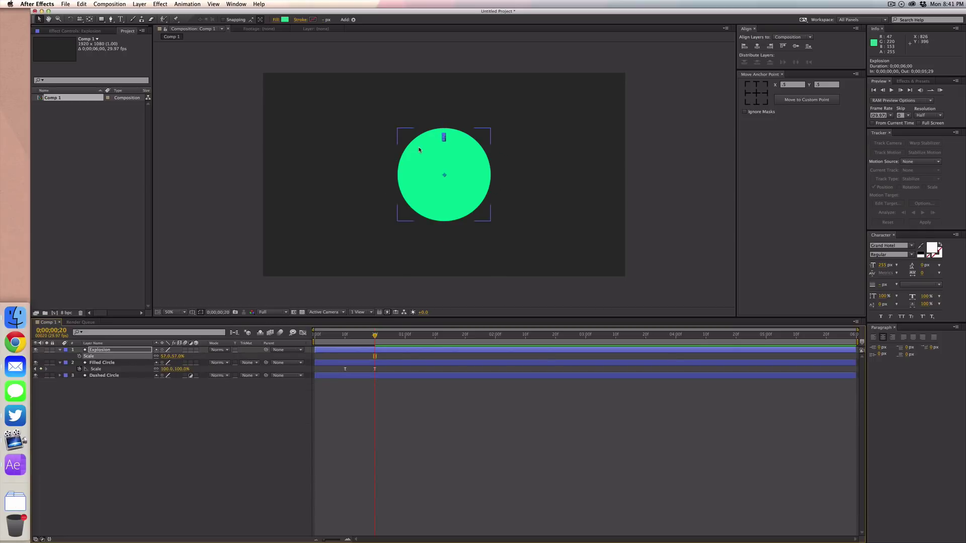
click(100, 363)
click(165, 356)
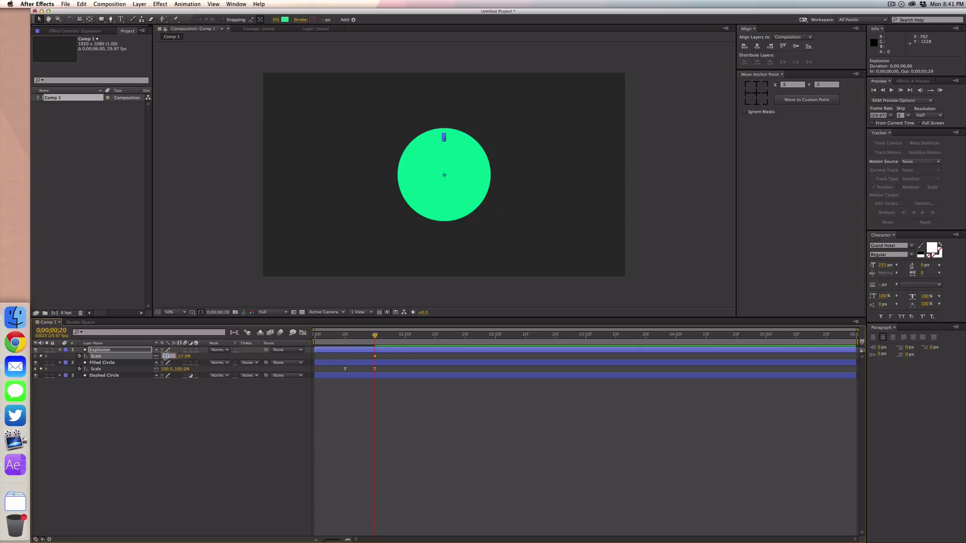
text(60)
key(Return)
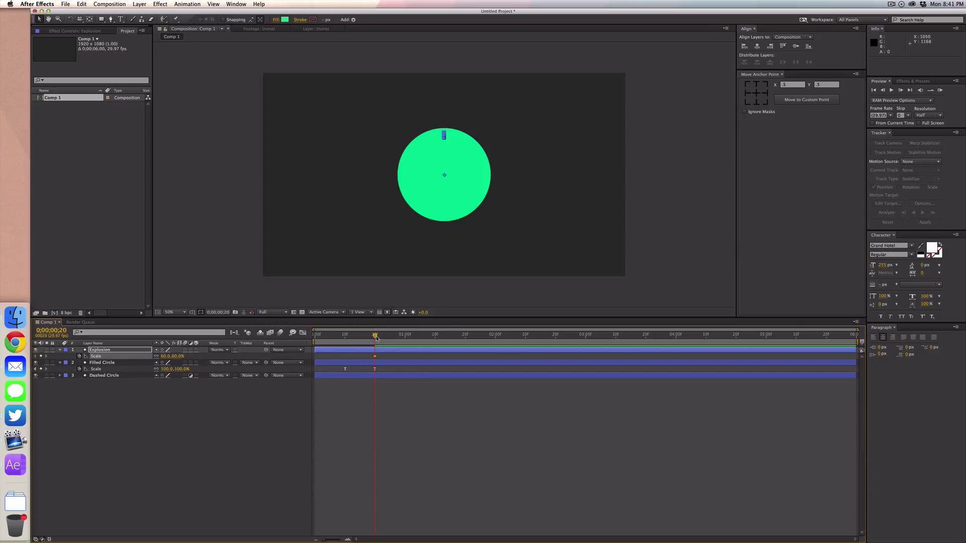
Keyframe the Explosion layer's Scale at 90% on the one-second mark
drag(382, 338, 406, 339)
click(165, 356)
text(90)
key(Return)
click(193, 407)
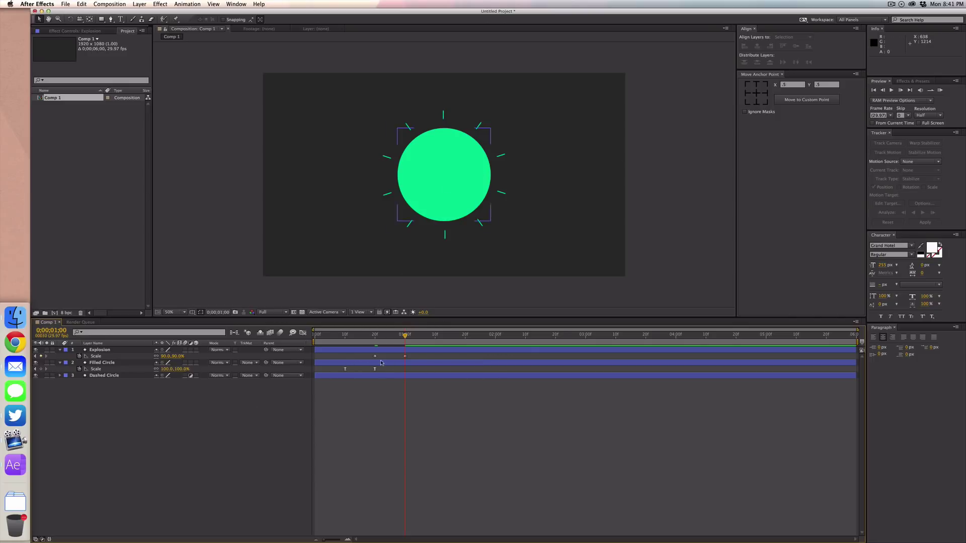
Trim the start of the Explosion layer to frame 20
key(Home)
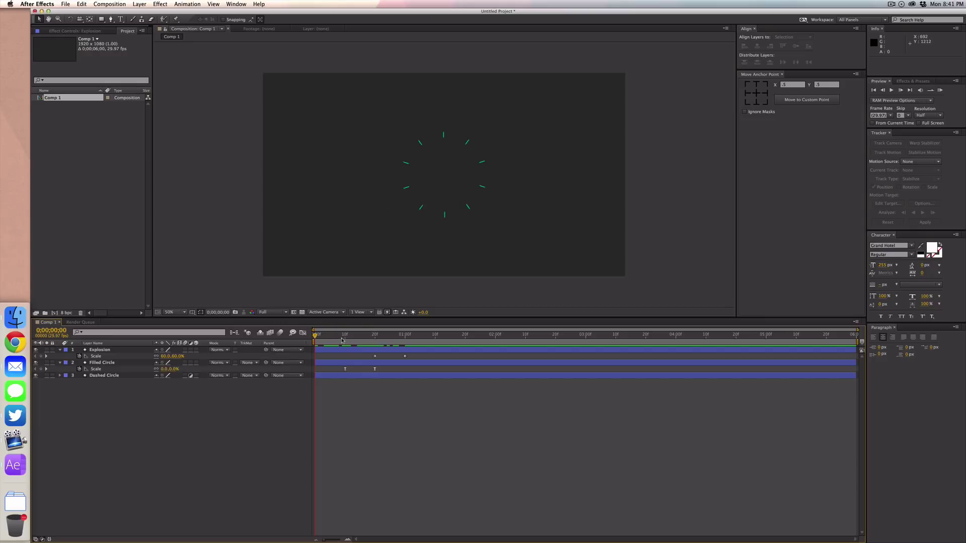
drag(337, 337, 375, 336)
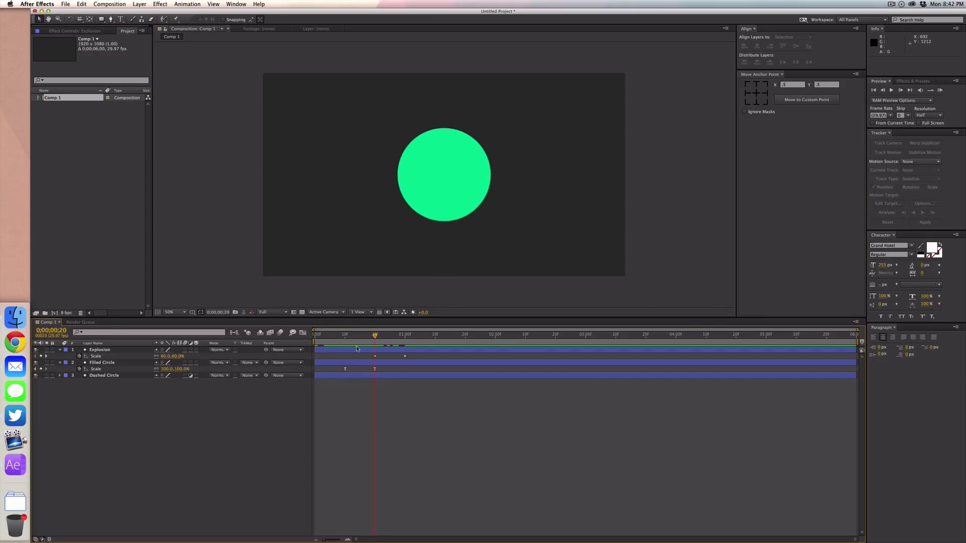
click(357, 348)
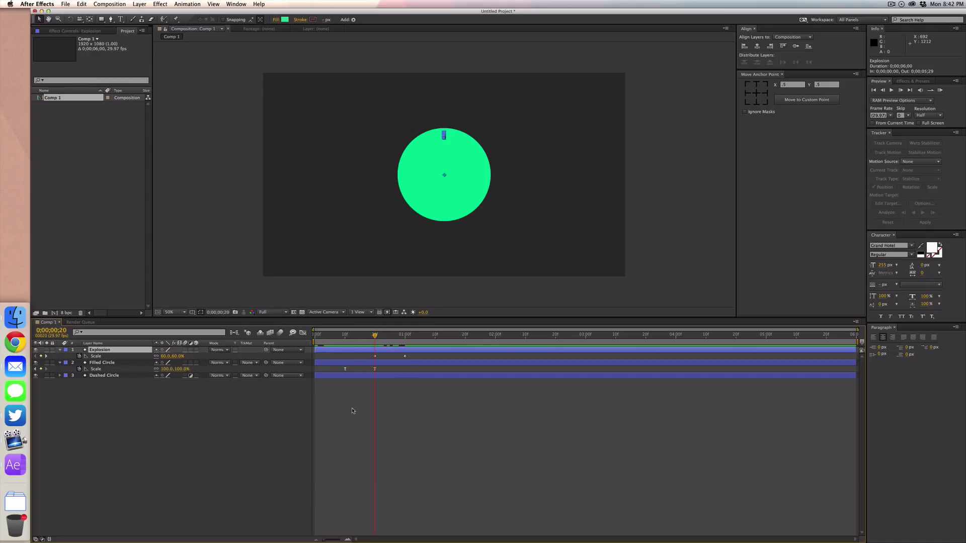
key(alt)
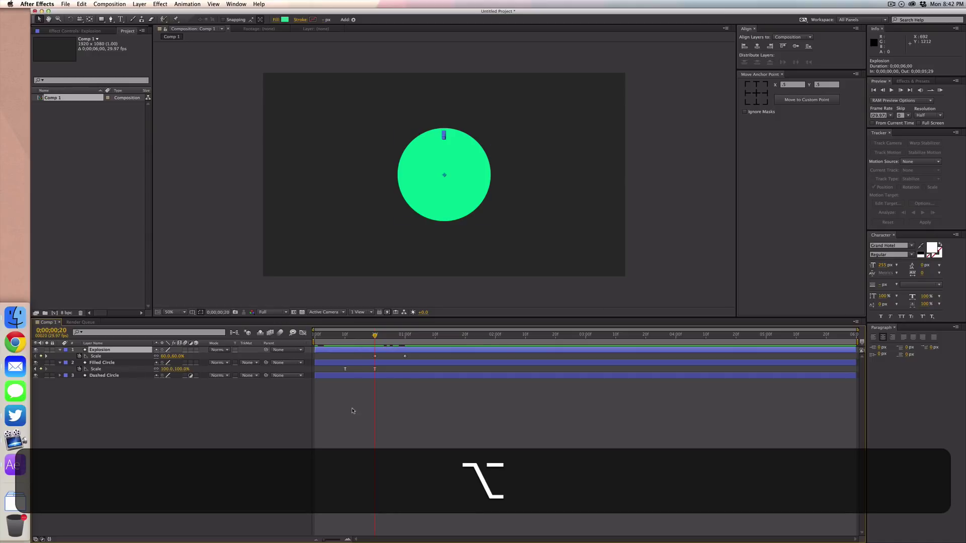
key(alt+bracketleft)
click(352, 411)
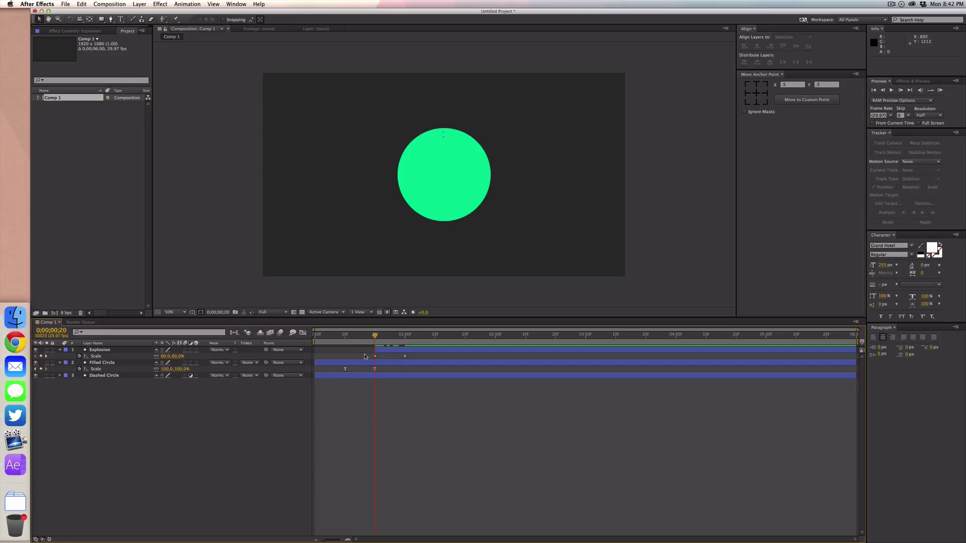
Preview the animation from the start of the composition to check the explosion lines
drag(374, 337, 315, 341)
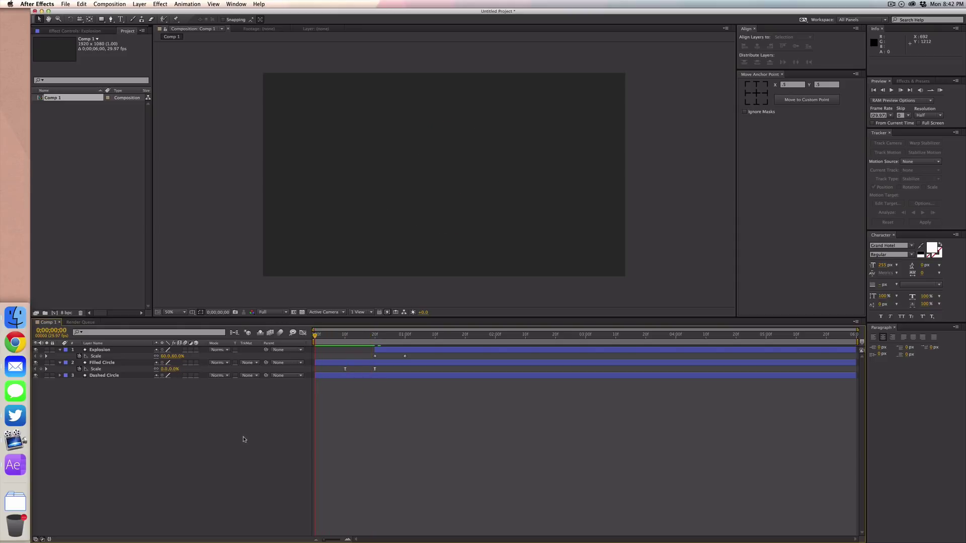
key(space)
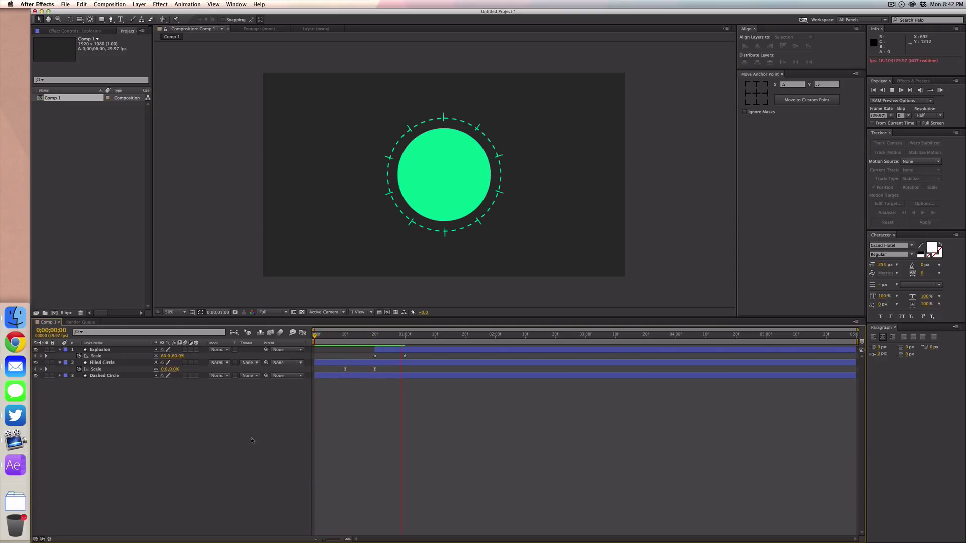
key(space)
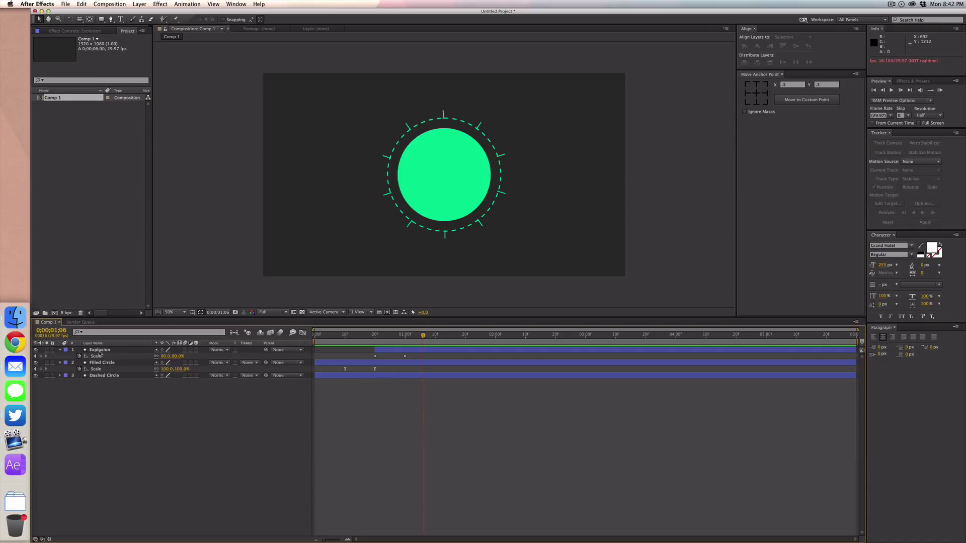
Expand the Explosion layer's transform properties and apply Easy Ease to both of its Scale keyframes
click(73, 351)
click(60, 349)
click(67, 362)
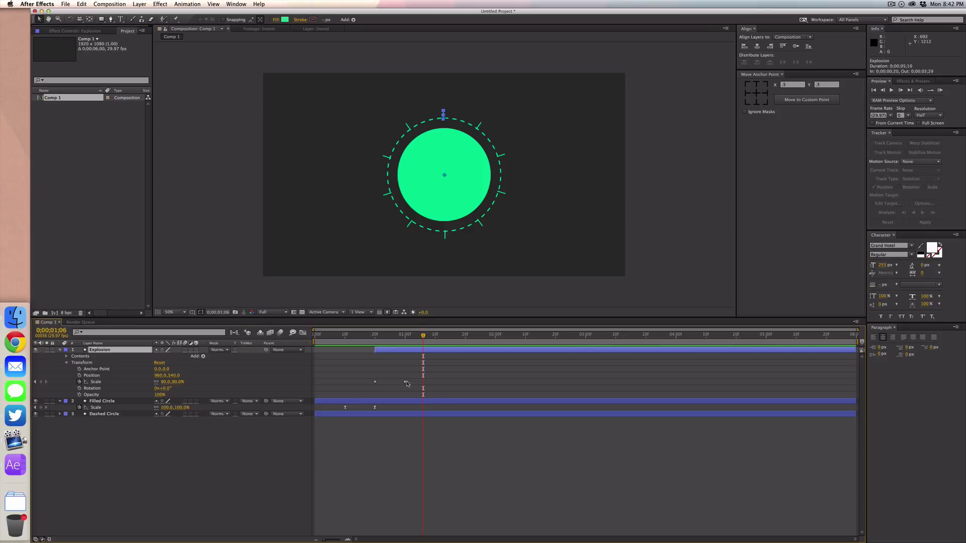
drag(410, 378, 373, 386)
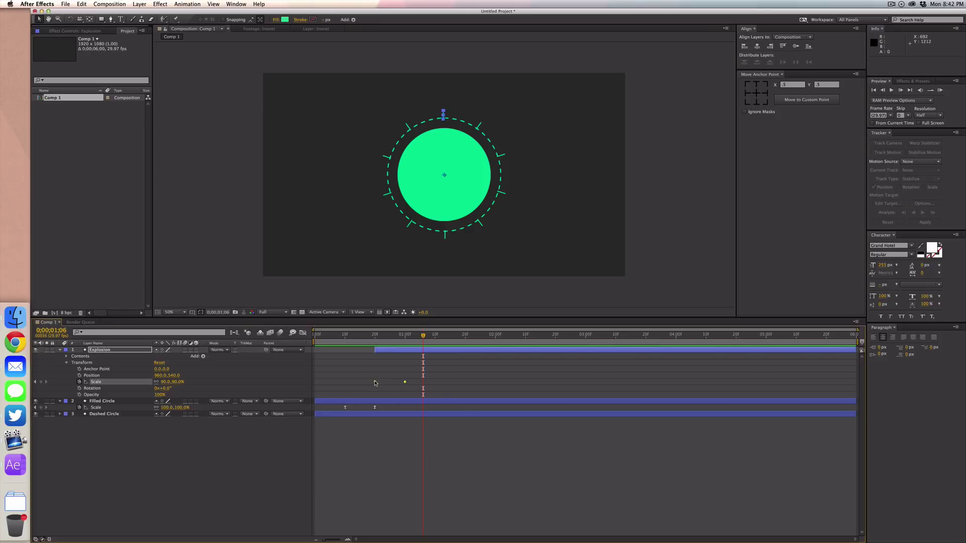
right_click(374, 382)
mouse_move(448, 468)
click(478, 482)
click(392, 398)
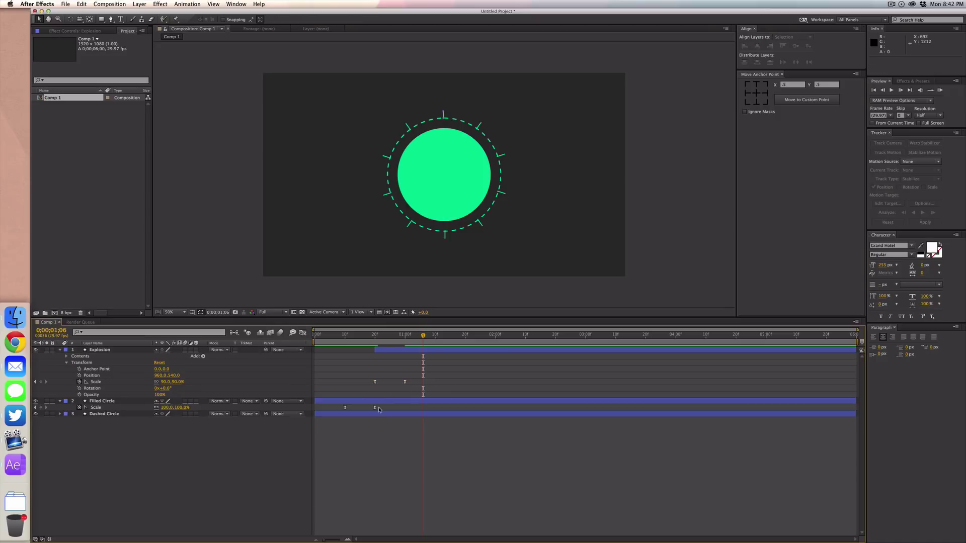
Move both Explosion Scale keyframes five frames earlier, to frames 15 and 25, and go to frame 15
drag(327, 541, 336, 541)
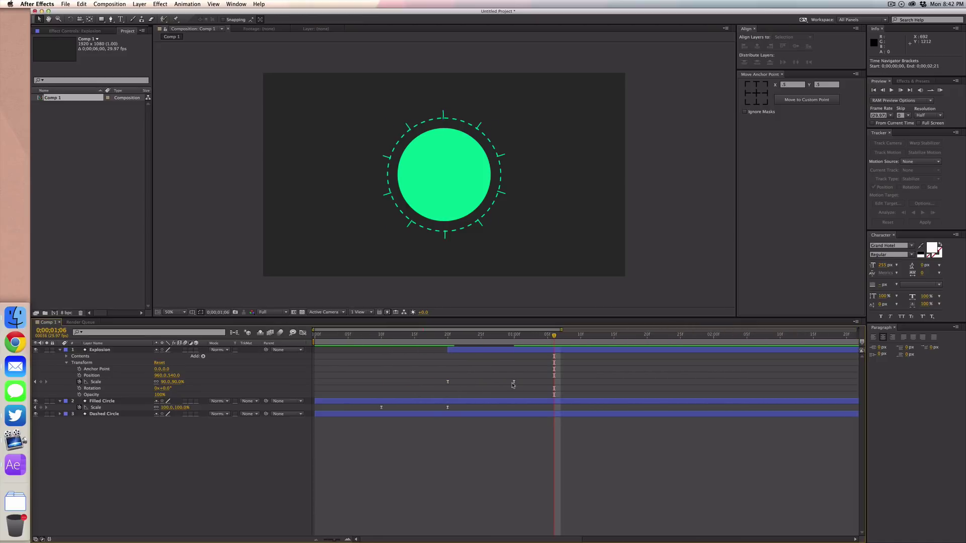
drag(422, 364, 531, 393)
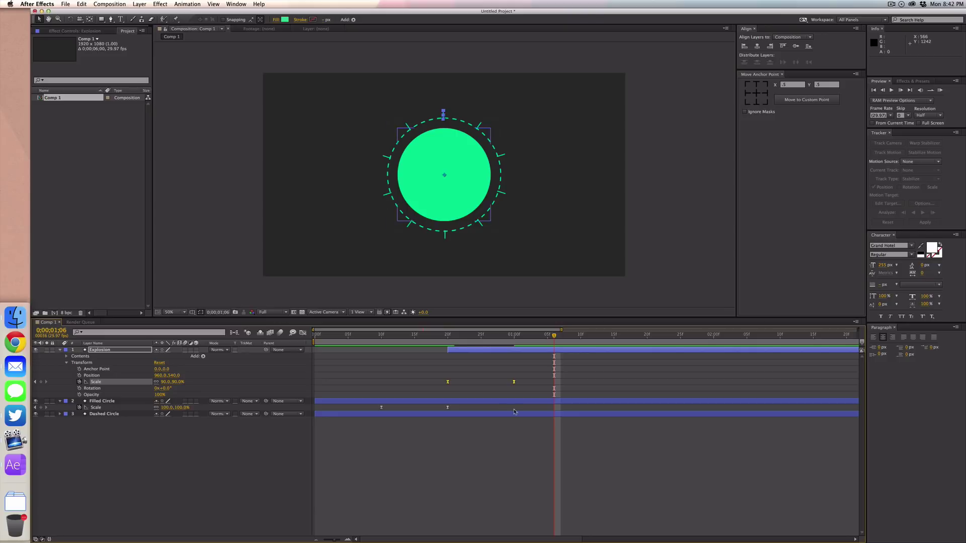
drag(514, 384, 481, 384)
mouse_move(432, 335)
mouse_down()
mouse_move(405, 335)
mouse_move(415, 335)
mouse_up()
click(440, 459)
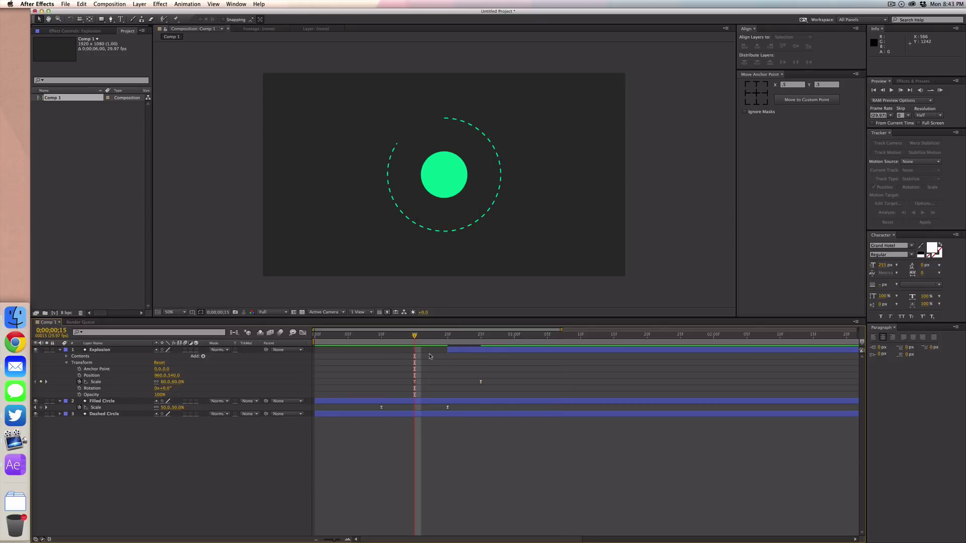
Trim the start of the Explosion layer to frame 15
key(alt+bracketleft)
click(461, 352)
key(alt+bracketleft)
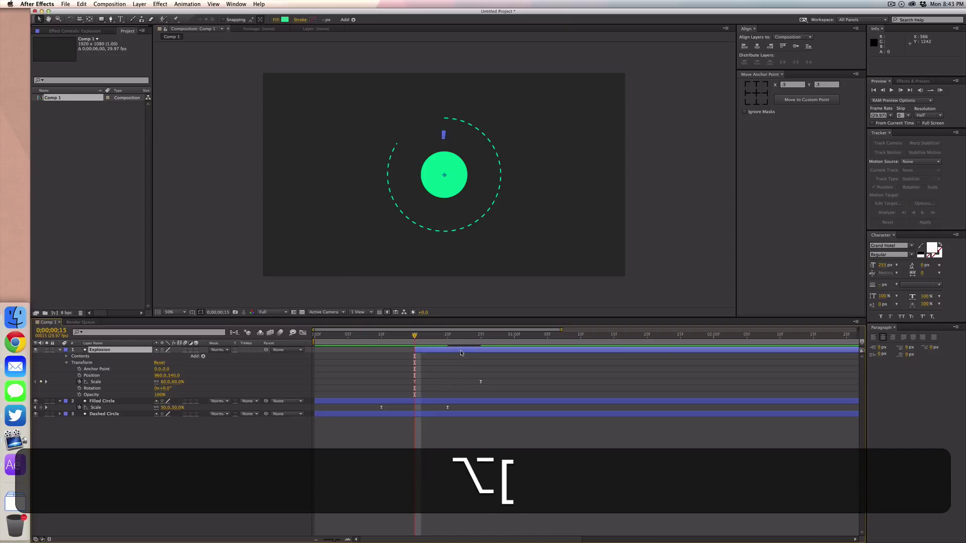
Set the Explosion layer's Scale at frame 15 to 29% and preview the animation from the start
click(312, 533)
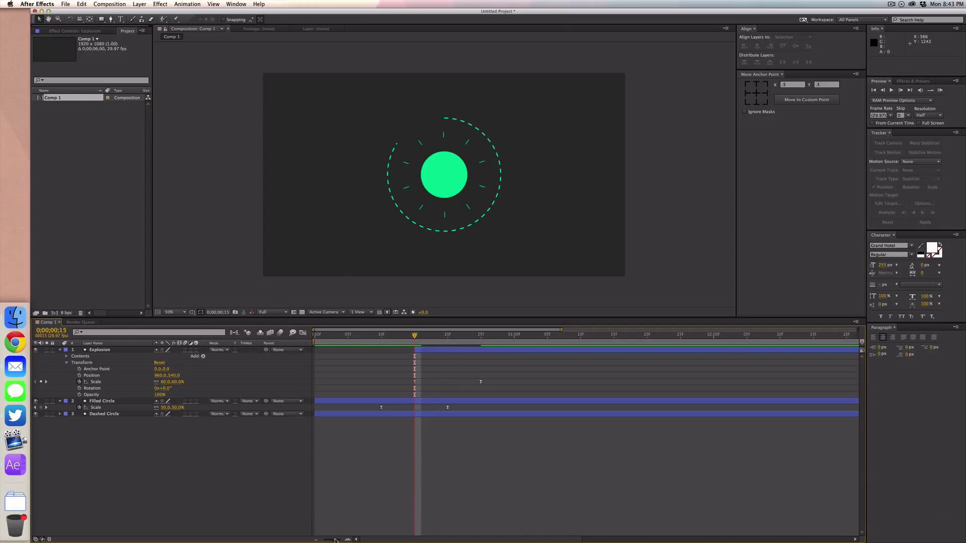
drag(335, 541, 327, 540)
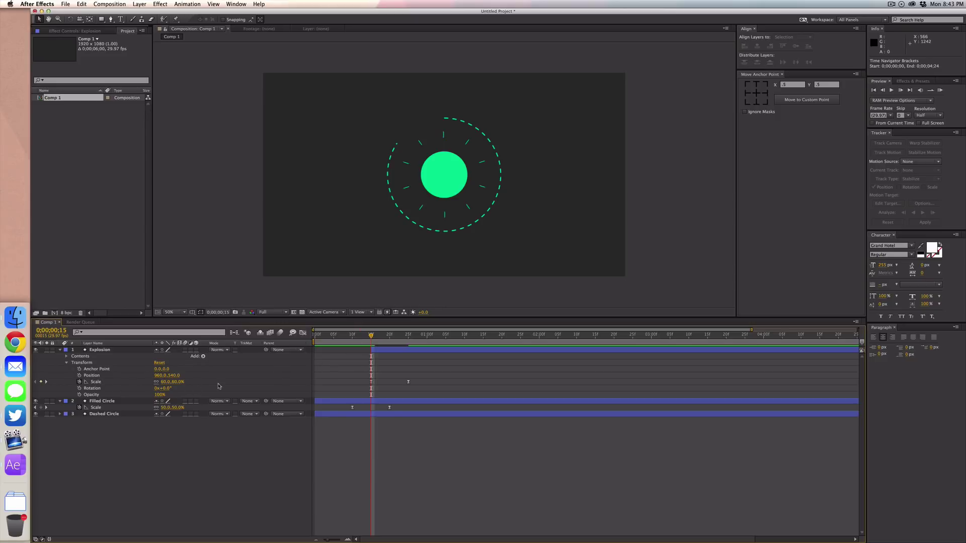
drag(165, 381, 149, 382)
key(super+s)
key(Escape)
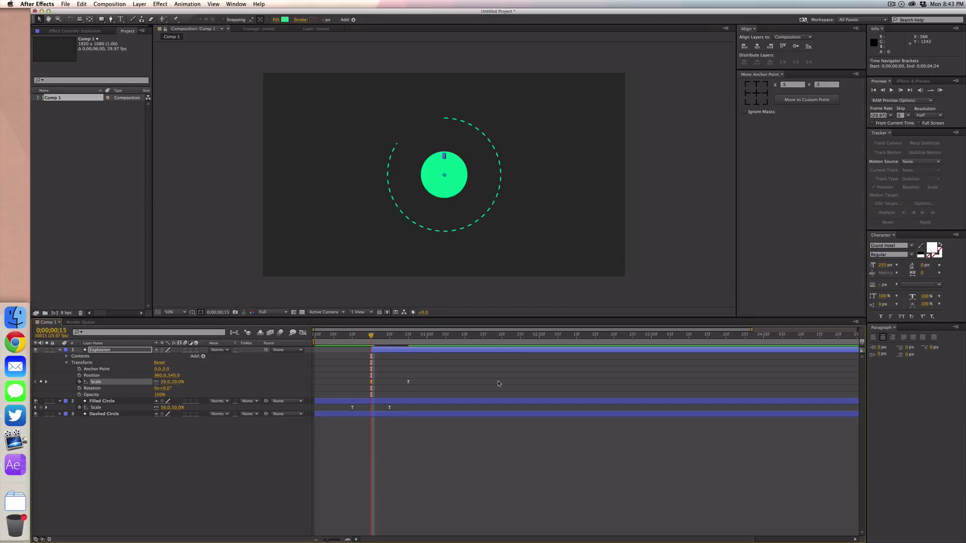
key(space)
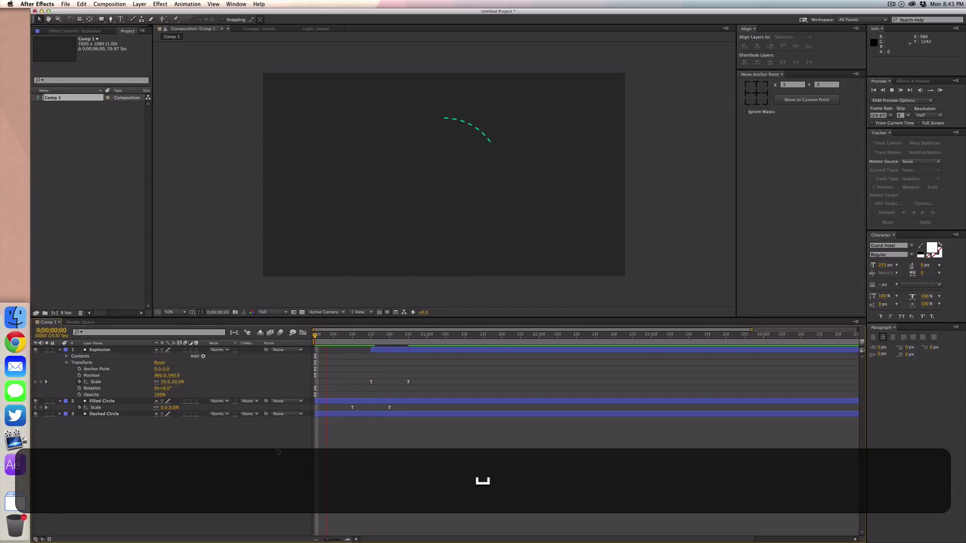
key(space)
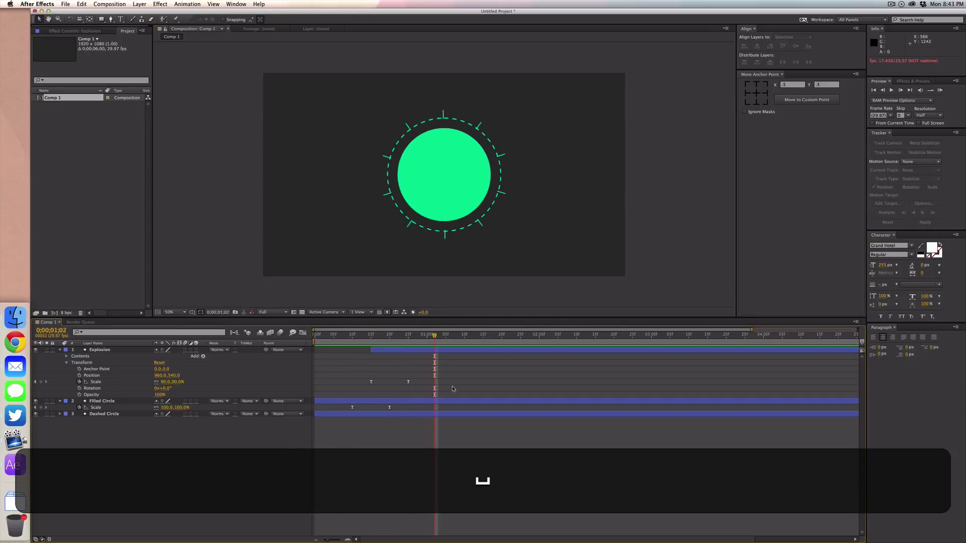
Expand the Dashed Circle's Repeater 1 transform properties and add a Scale keyframe at frame 25
drag(433, 336, 408, 337)
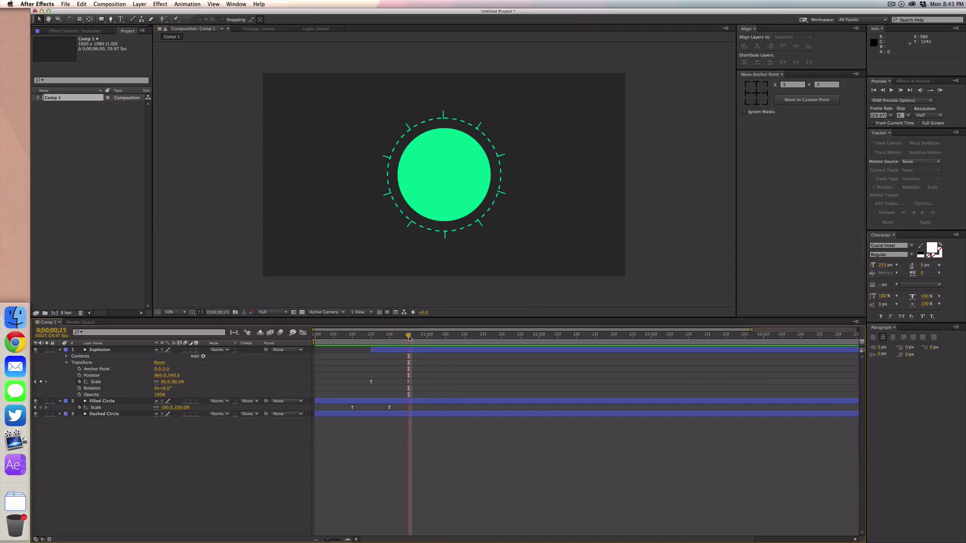
click(399, 212)
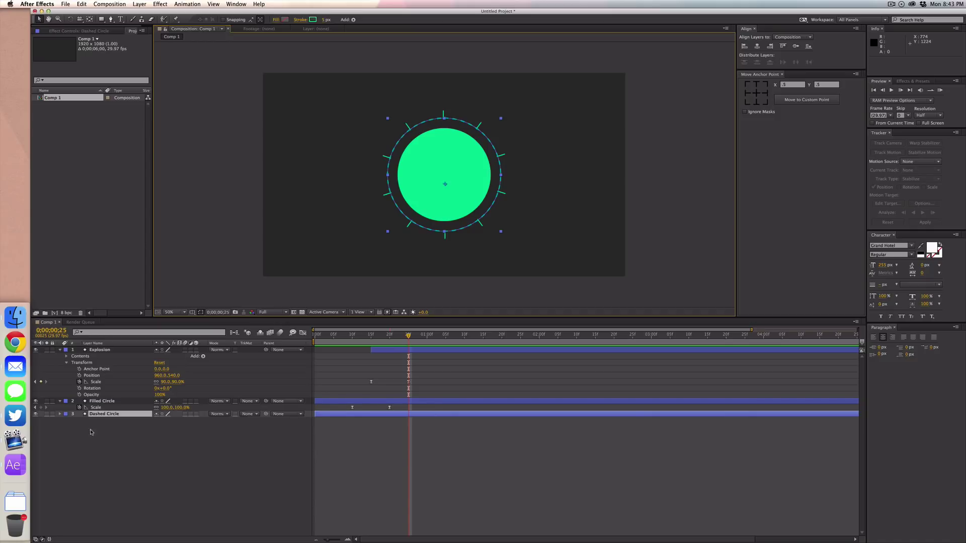
click(60, 417)
click(60, 413)
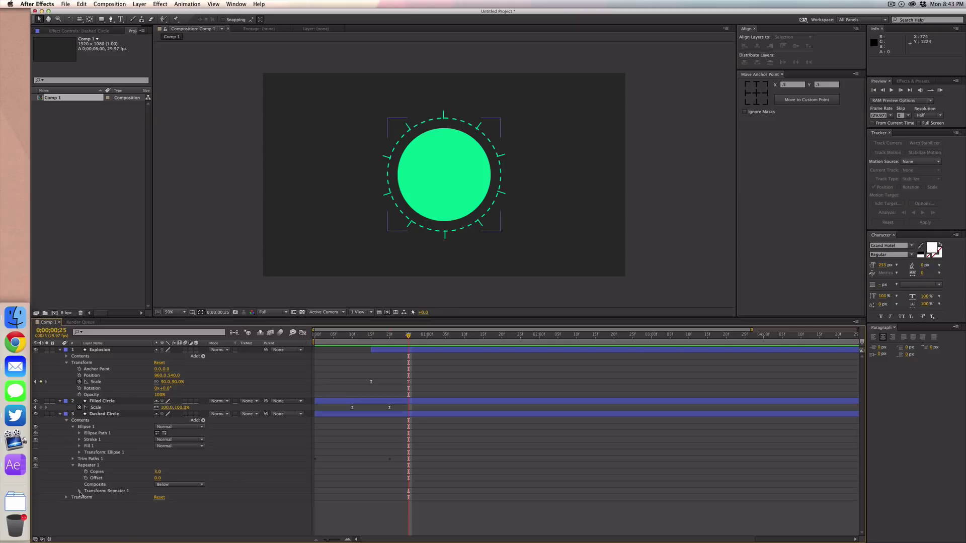
click(79, 492)
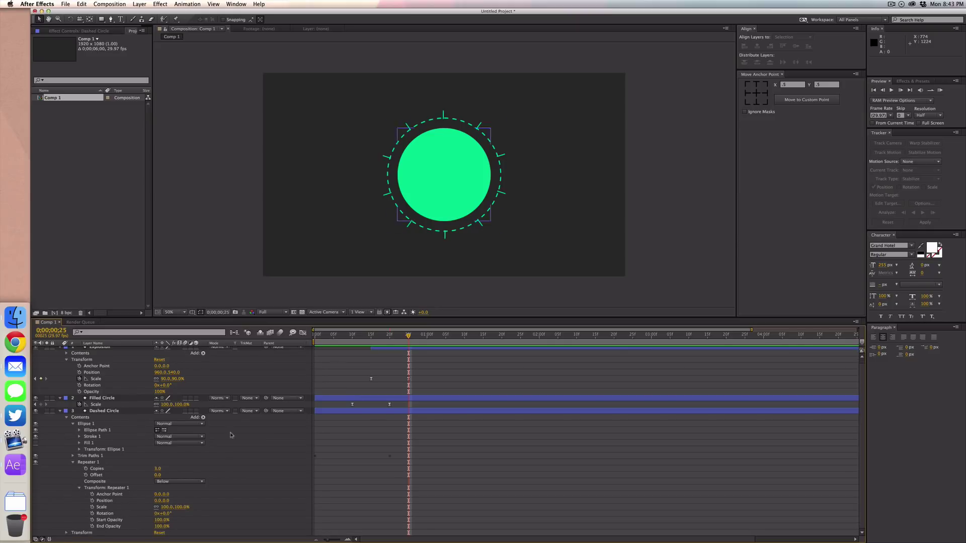
click(92, 507)
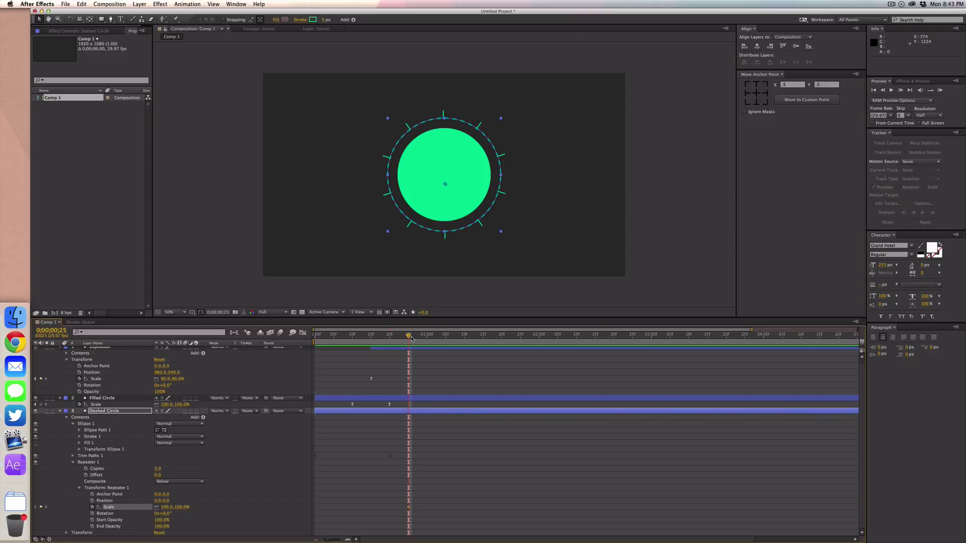
Set the Dashed Circle's Repeater 1 Scale to 431% at 0;00;01;05
drag(408, 338, 445, 340)
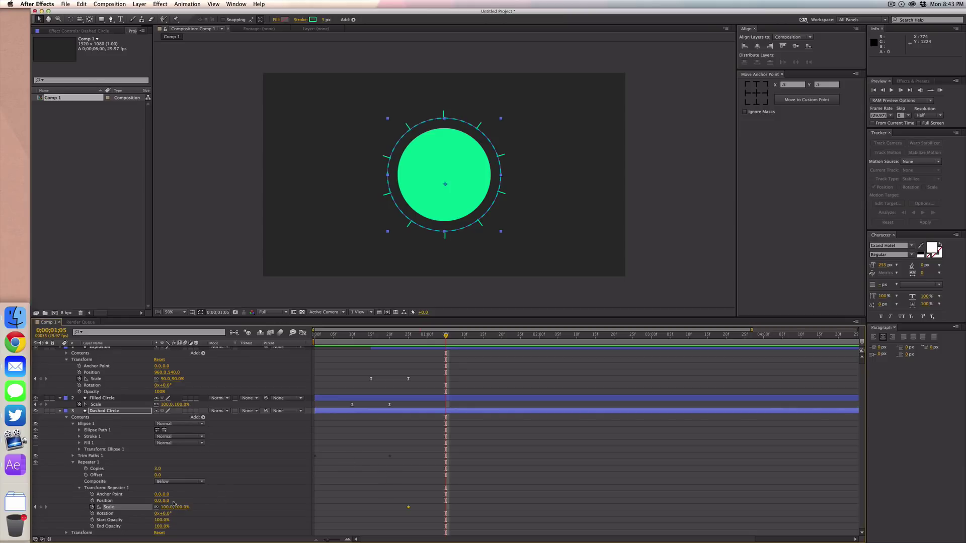
drag(168, 507, 294, 520)
click(168, 507)
key(Return)
Keyframe the Dashed Circle's Ellipse Path 1 Size at frame 25 and increase it to 2251 at 0;00;01;05
click(78, 431)
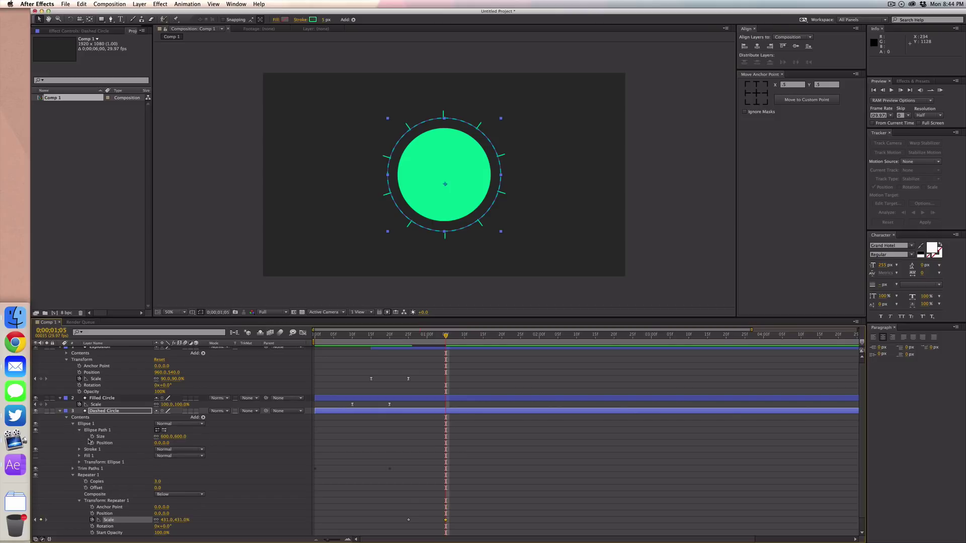
click(408, 336)
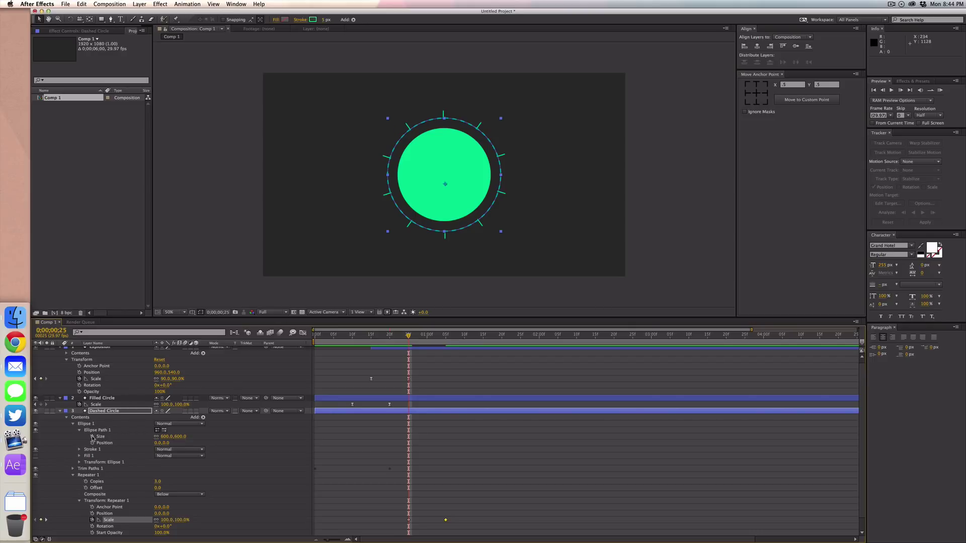
click(92, 437)
click(445, 336)
drag(165, 437, 832, 480)
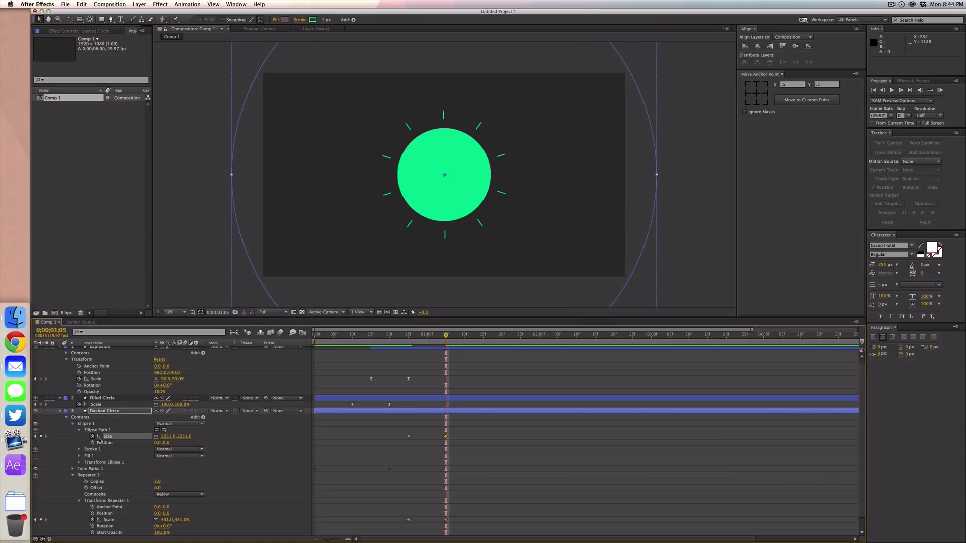
Collapse the Dashed Circle and Explosion layers and preview the animation from the start
click(60, 410)
click(60, 355)
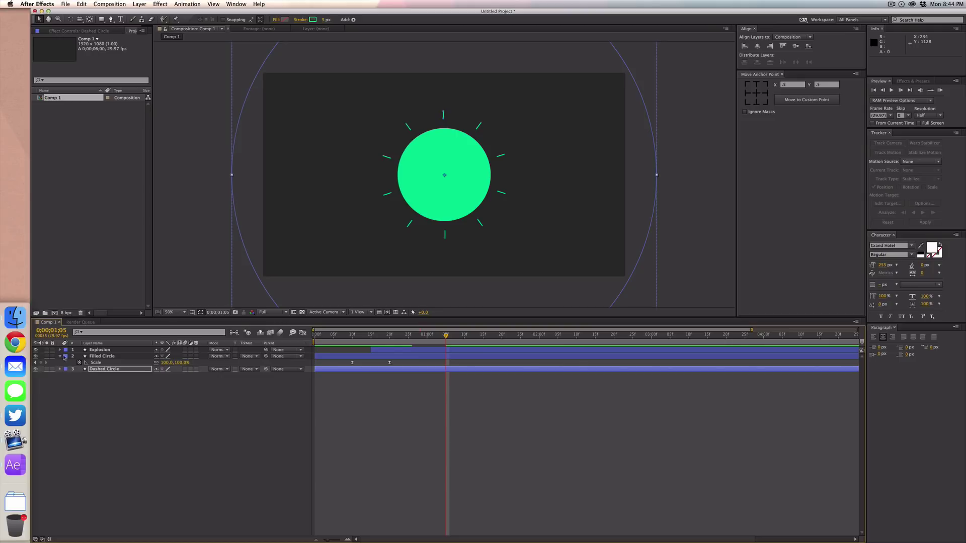
key(space)
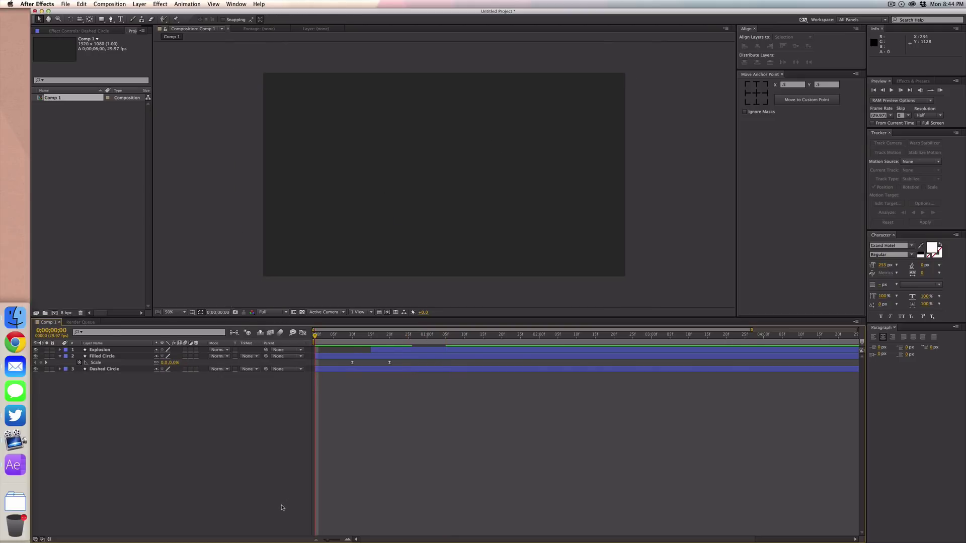
key(space)
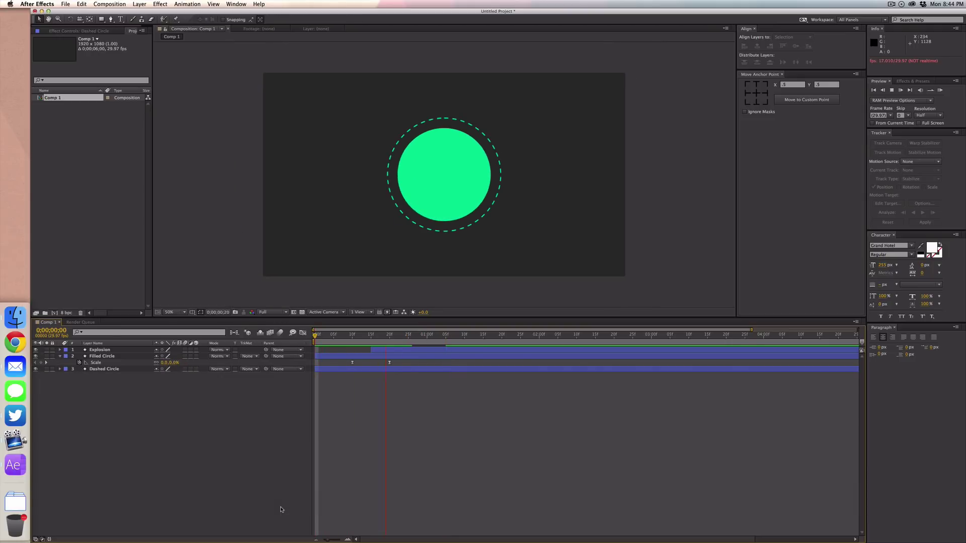
key(space)
Show the Position properties of the Explosion and Filled Circle layers together and add Position keyframes at 0;00;01;05
drag(386, 342, 446, 340)
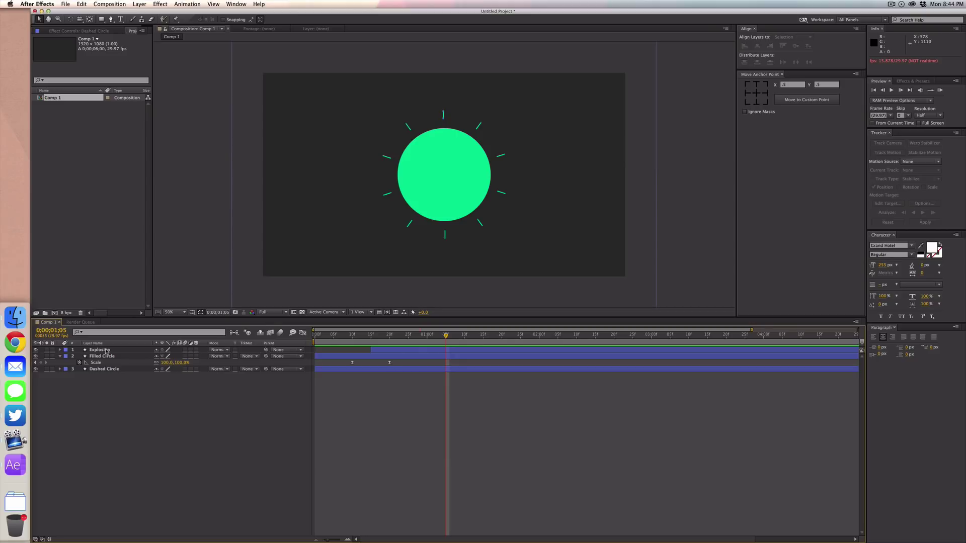
click(60, 356)
click(87, 356)
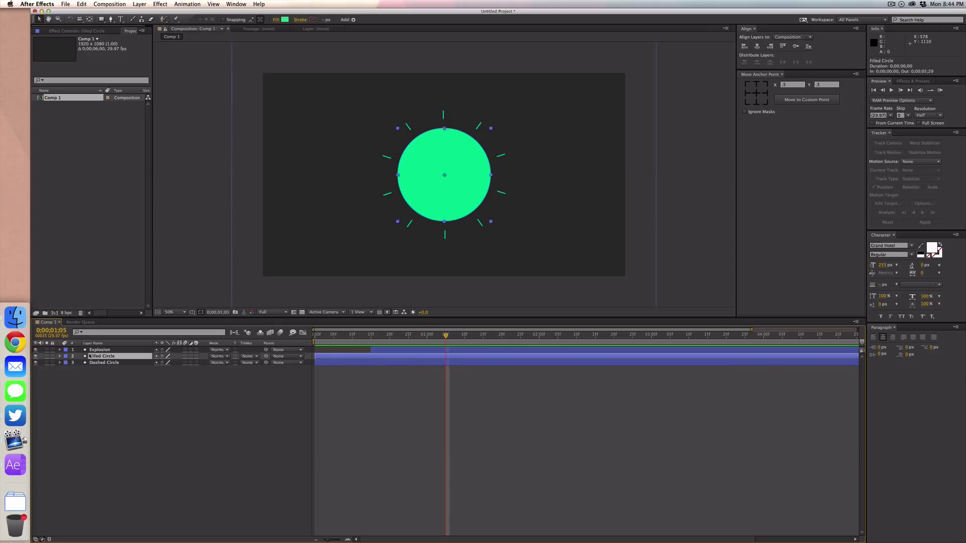
super+click(99, 349)
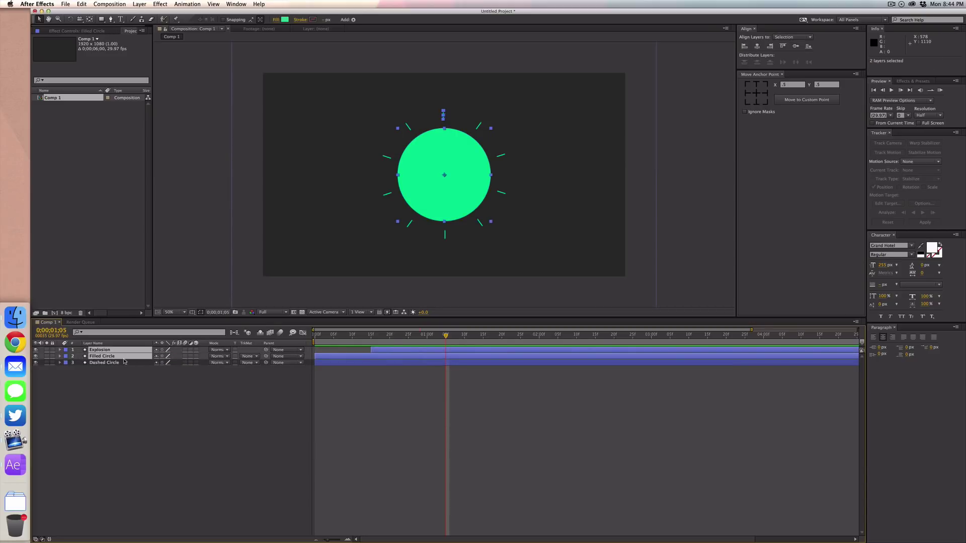
key(p)
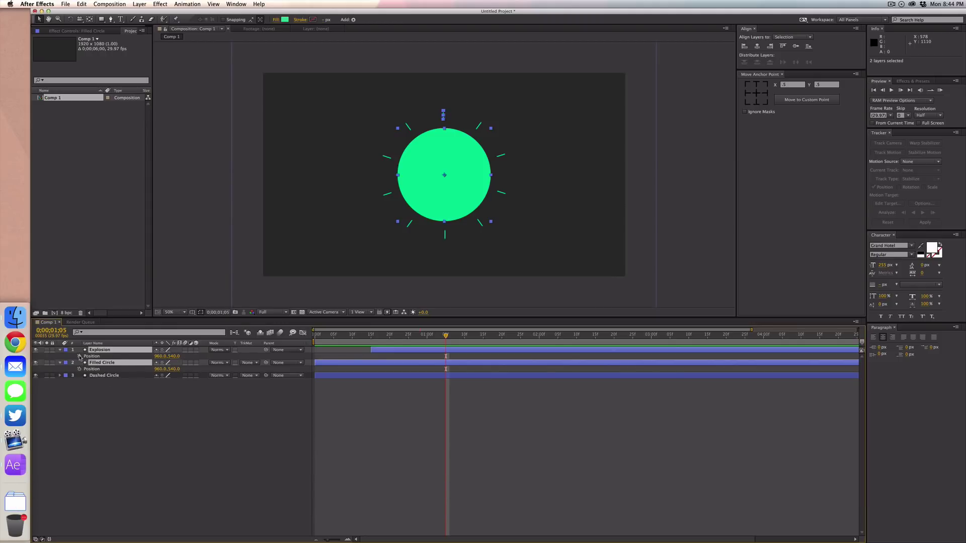
click(79, 356)
At 0;00;01;15, set the vertical Position of both the Explosion and Filled Circle layers to 1500
click(449, 335)
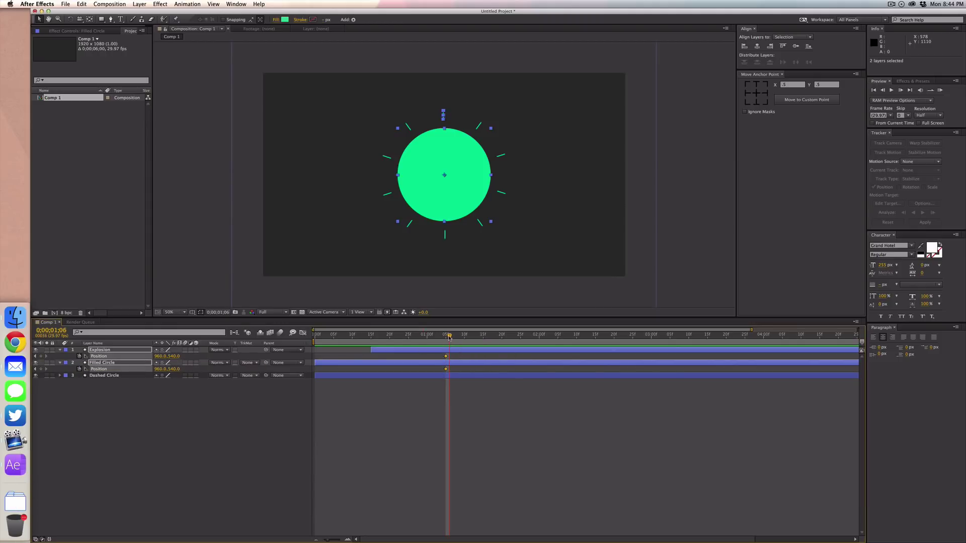
drag(447, 338, 483, 337)
drag(177, 361, 461, 385)
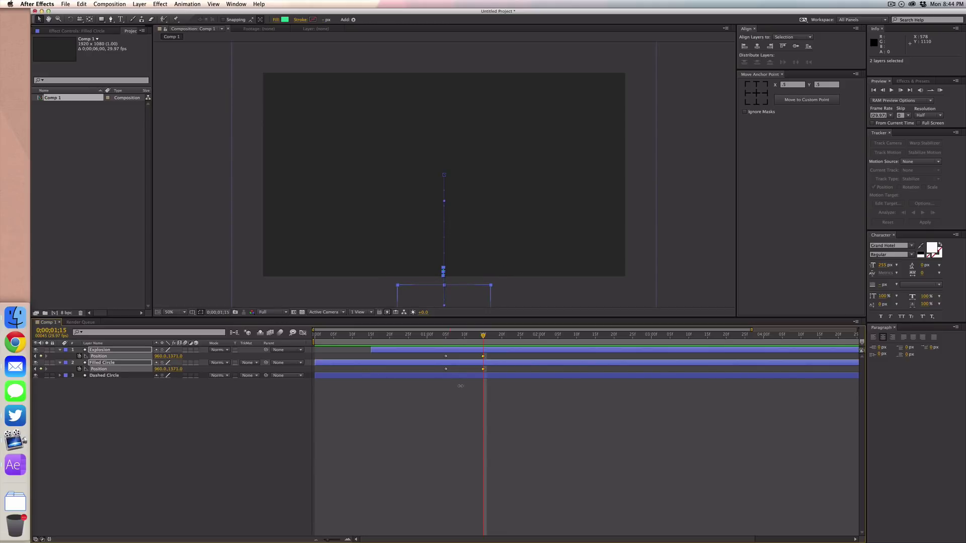
drag(462, 385, 461, 385)
drag(174, 356, 188, 356)
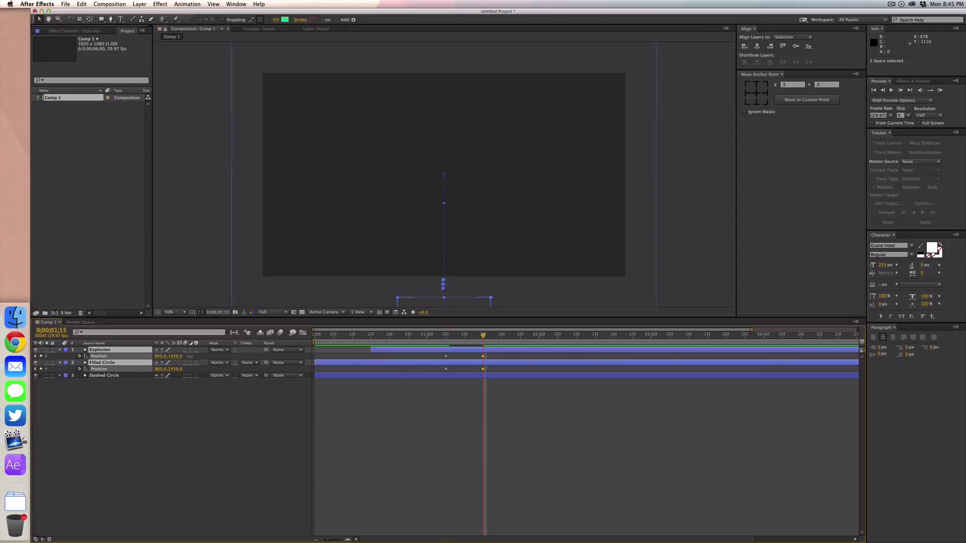
click(176, 356)
text(1500)
key(Return)
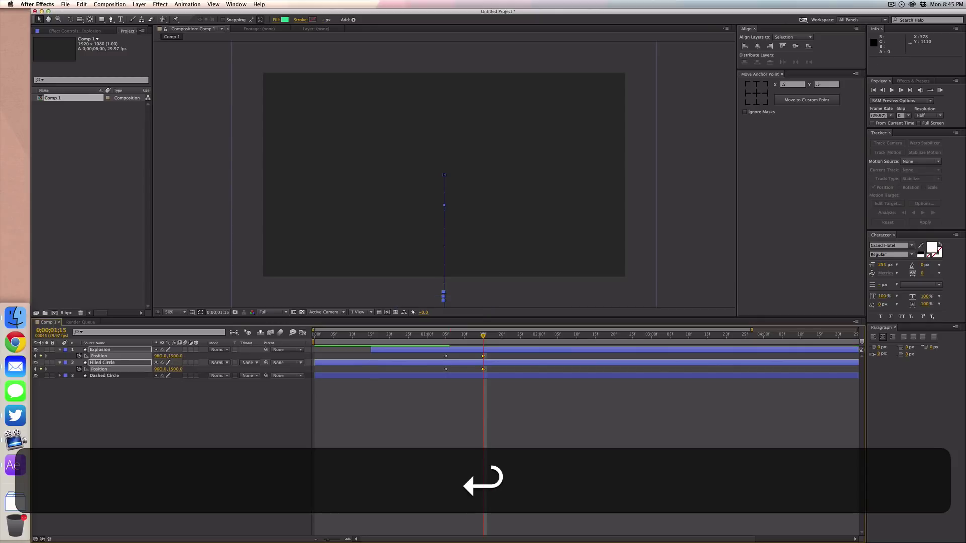
Deselect the layers, go to 0;00;01;10 and add a new empty shape layer
click(421, 441)
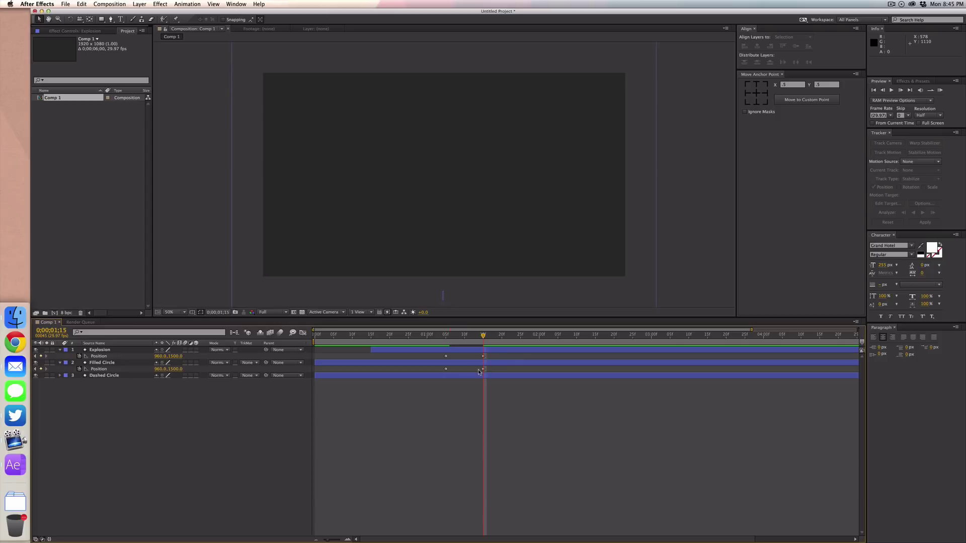
drag(484, 337, 465, 334)
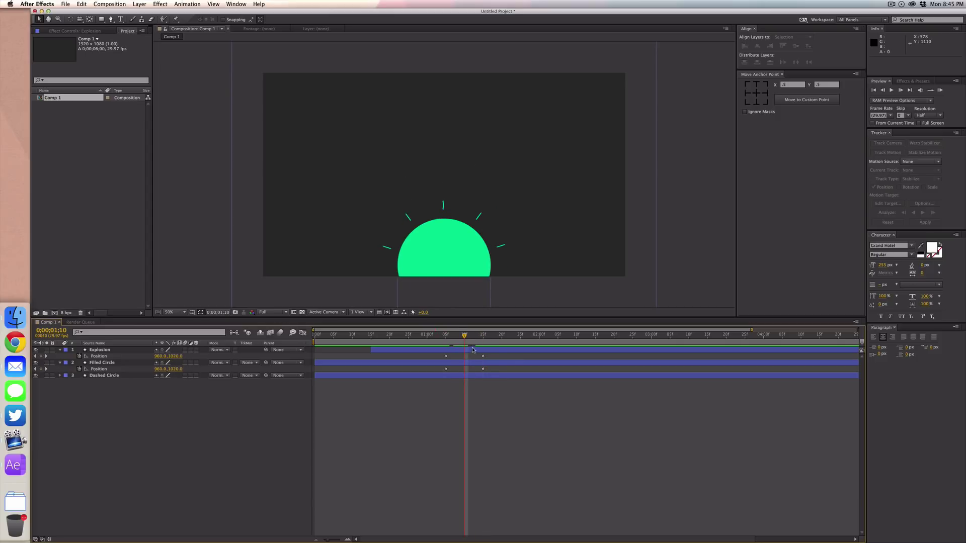
drag(465, 338, 469, 338)
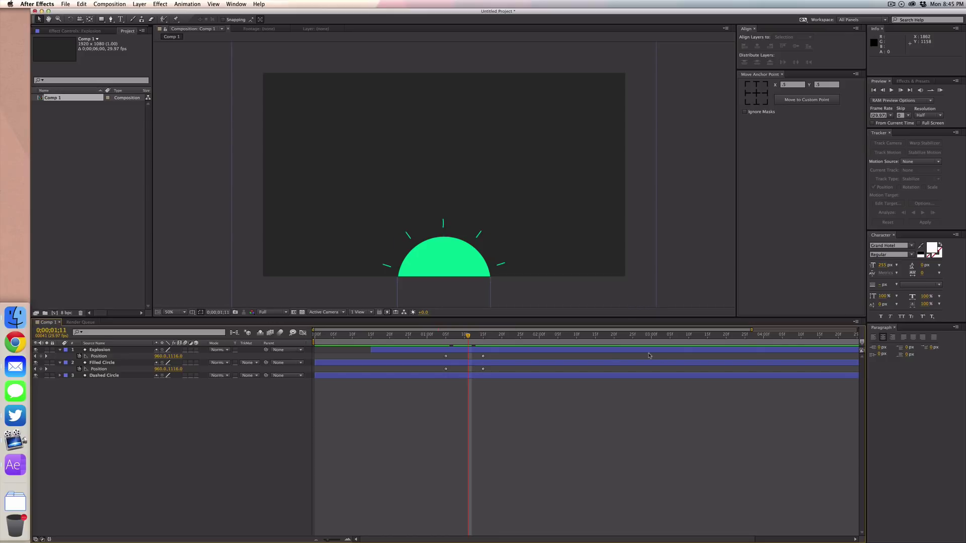
key(Page_Up)
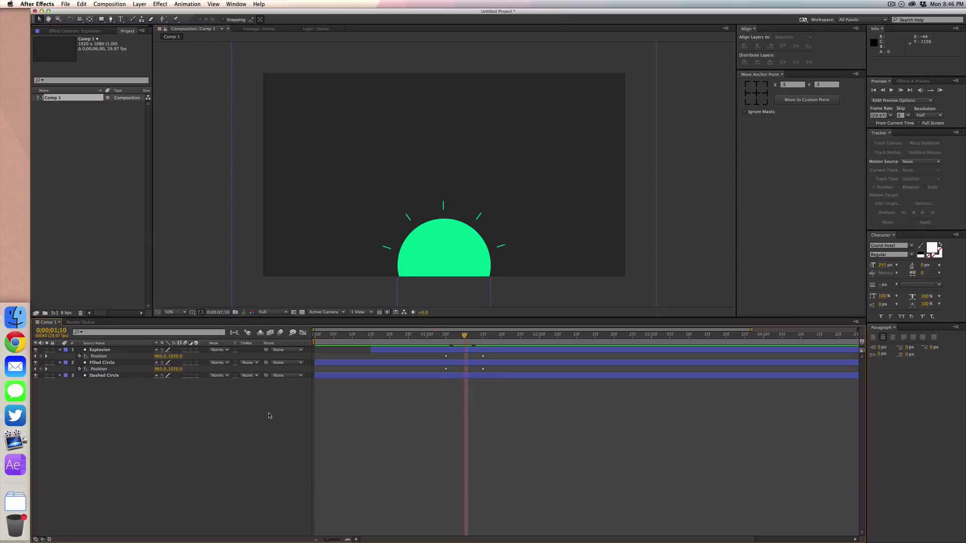
right_click(148, 411)
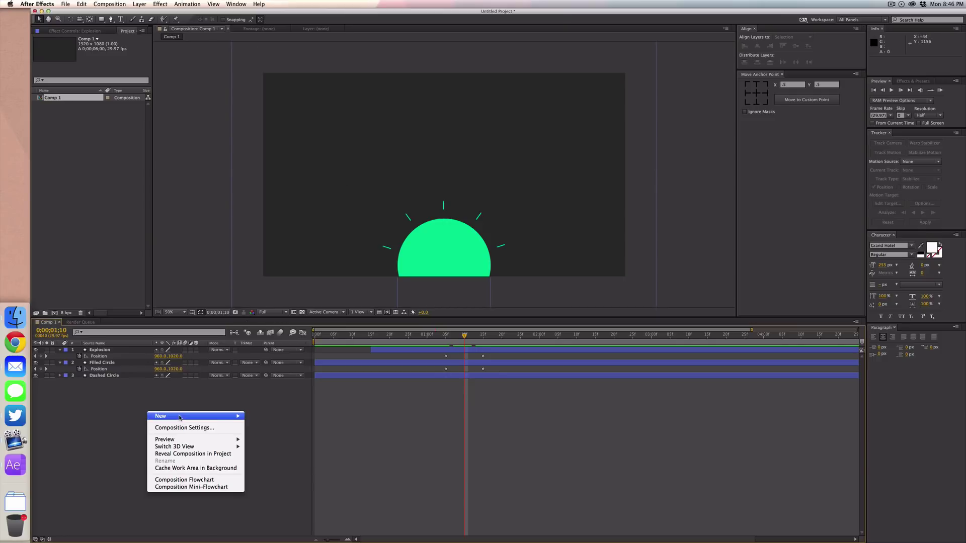
mouse_move(180, 418)
click(279, 464)
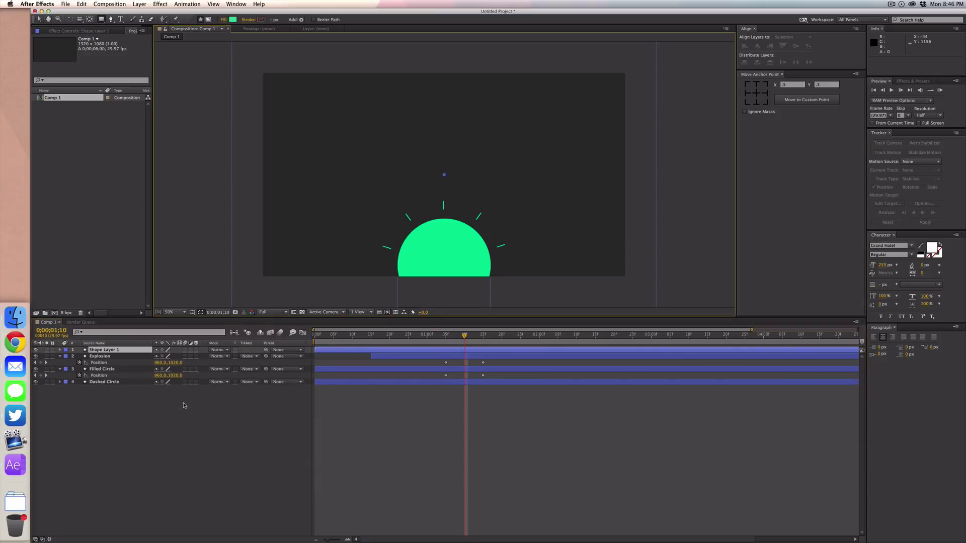
Rename the new shape layer as Transiton
key(Return)
double_click(97, 350)
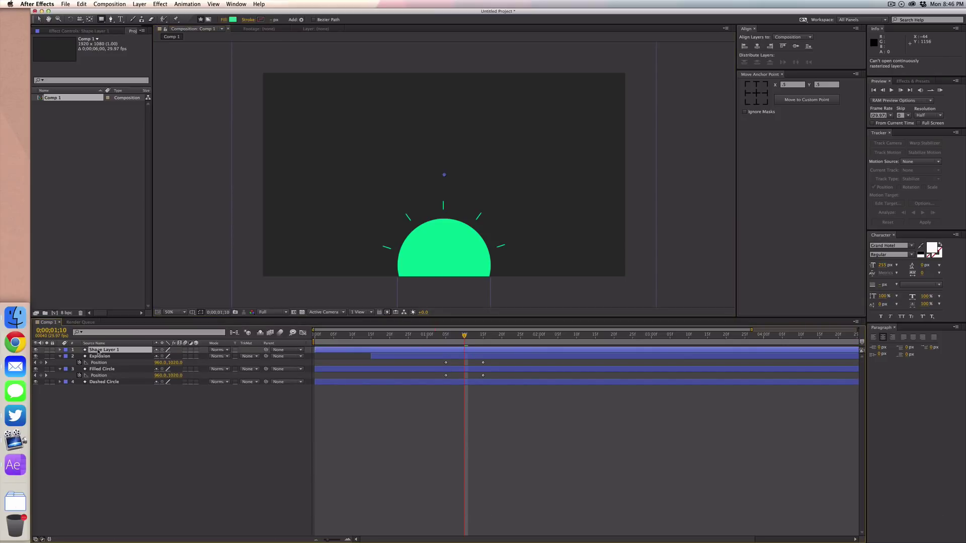
key(Return)
text(Transiton)
key(Return)
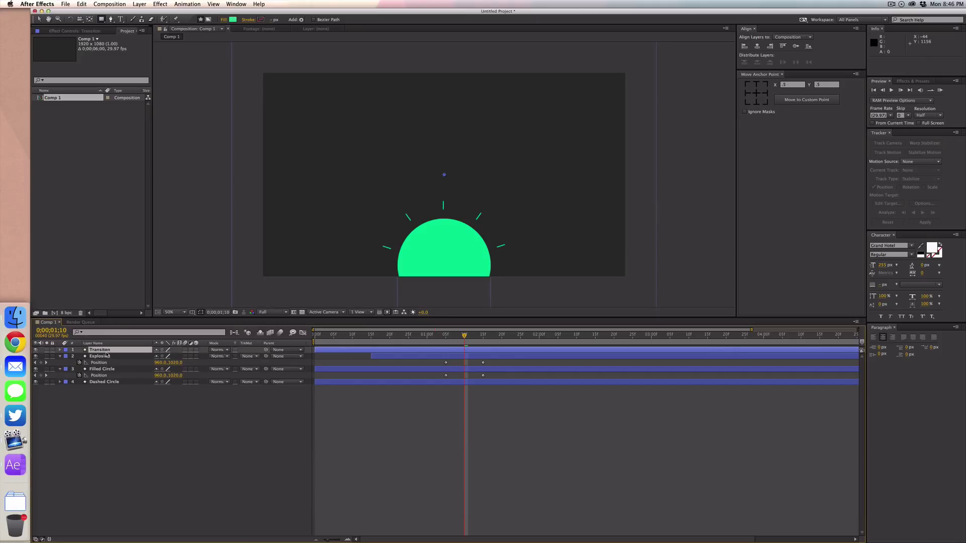
Correct the misspelled name of the new shape layer to Transition
key(Return)
key(super+a)
text(T)
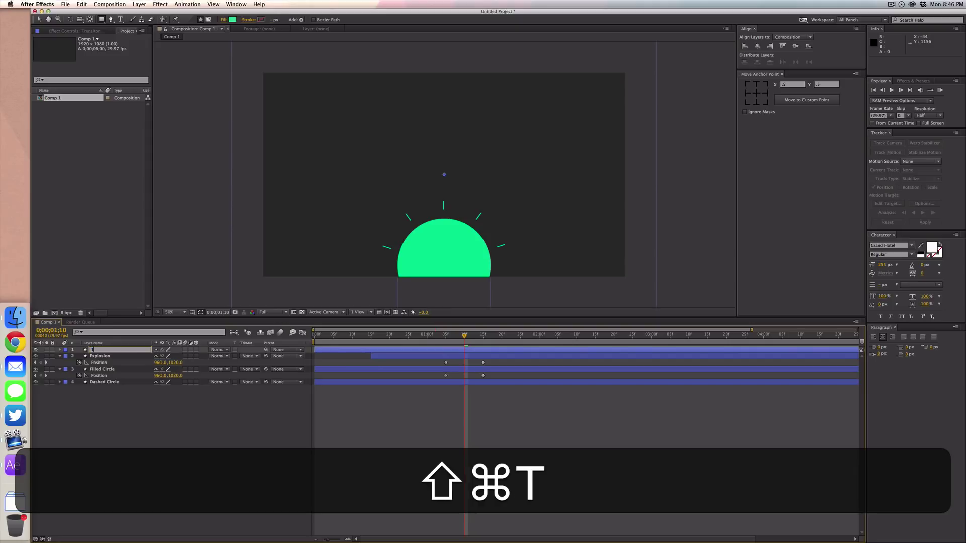
text(ransition)
key(Return)
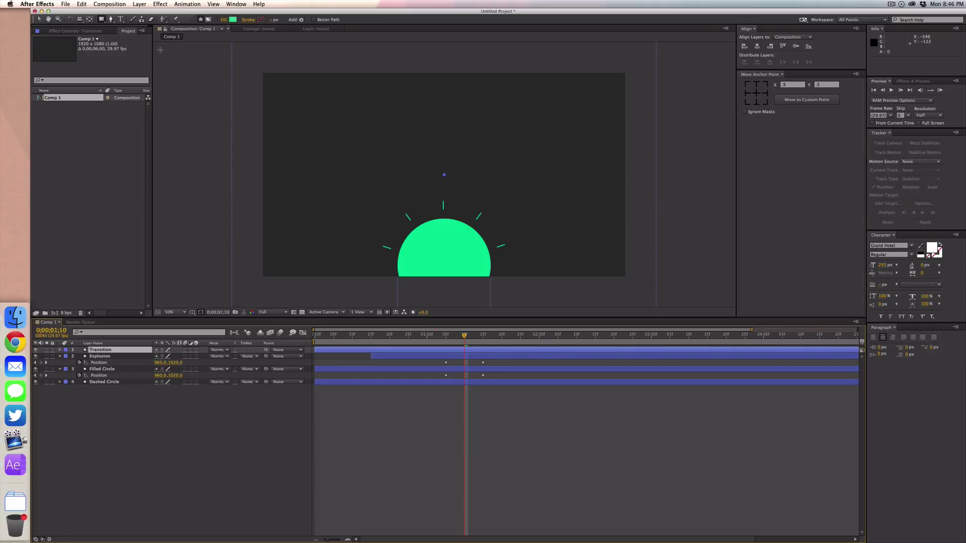
Add a rectangle filling the whole composition to the Transition layer and move the layer's anchor point to its bottom centre
double_click(102, 19)
key(v)
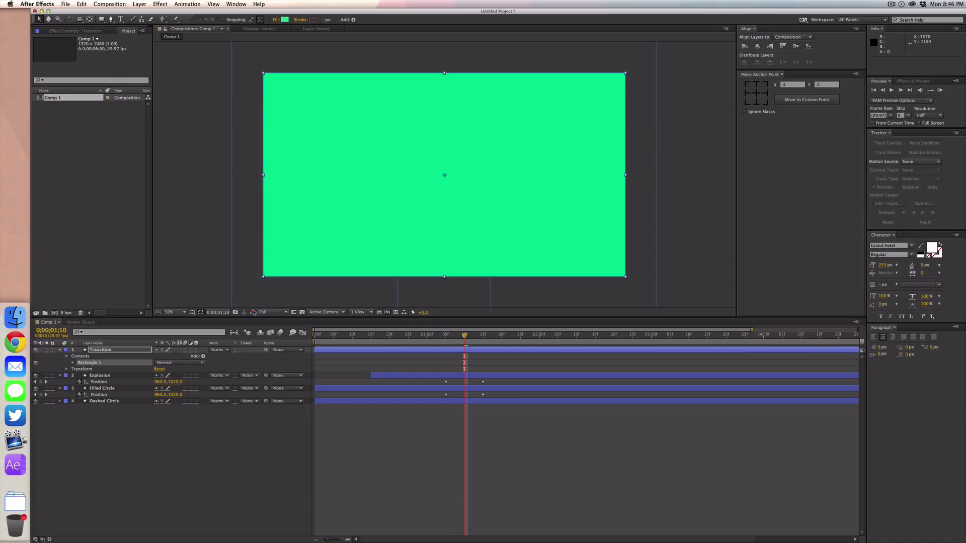
click(755, 105)
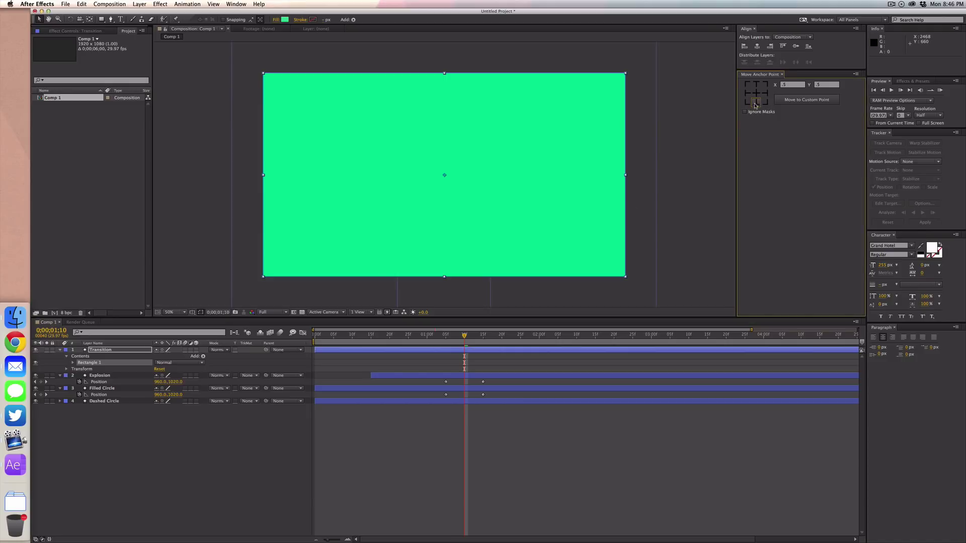
click(132, 351)
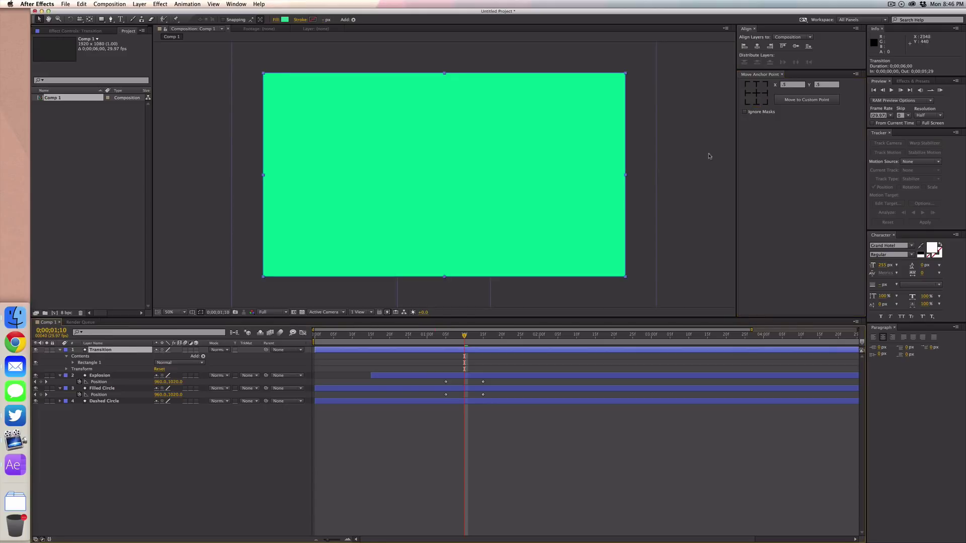
click(755, 102)
Set the Transition layer's Scale to 0% and add a Scale keyframe at 0;00;01;10
key(s)
click(166, 356)
text(0.0,0.0)
key(Return)
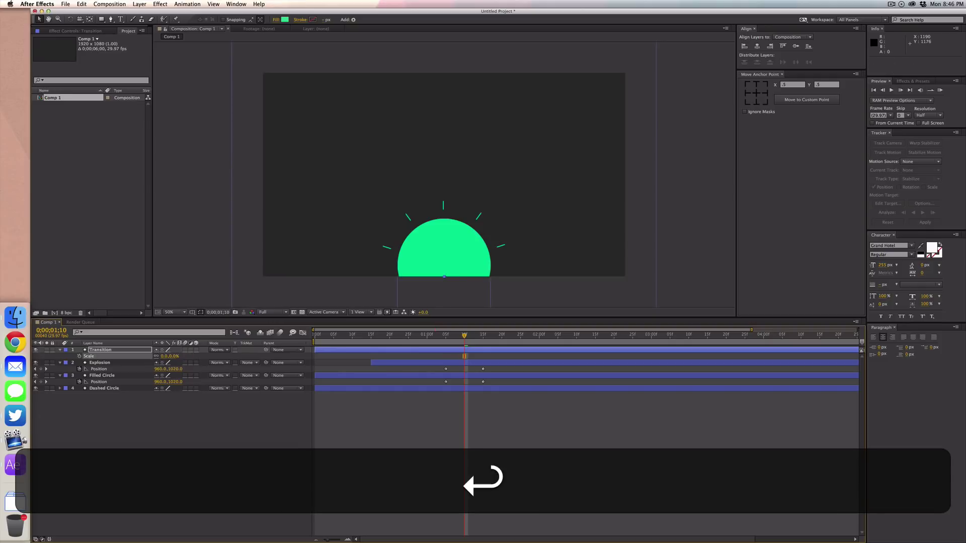
click(79, 356)
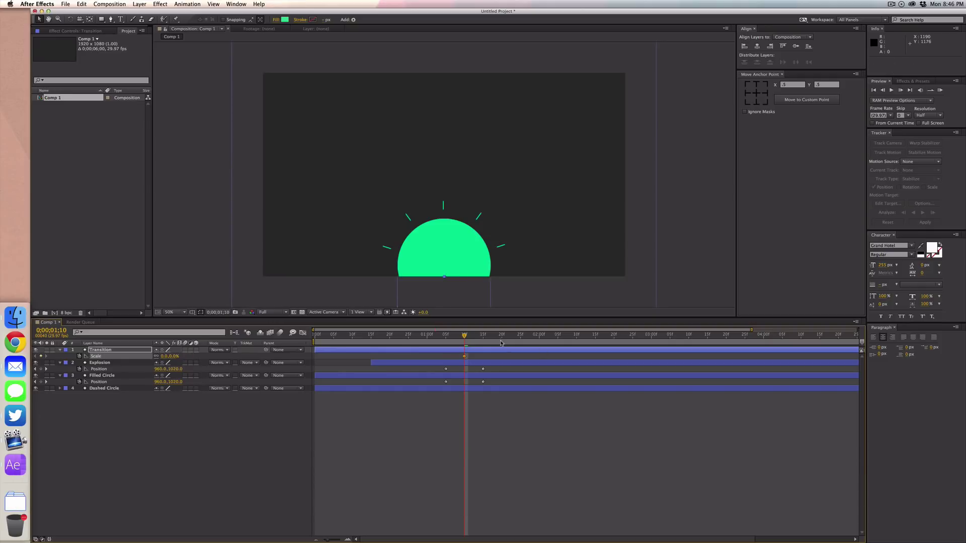
At 0;00;01;20, set the Transition layer's Scale to 100%
drag(476, 338, 501, 338)
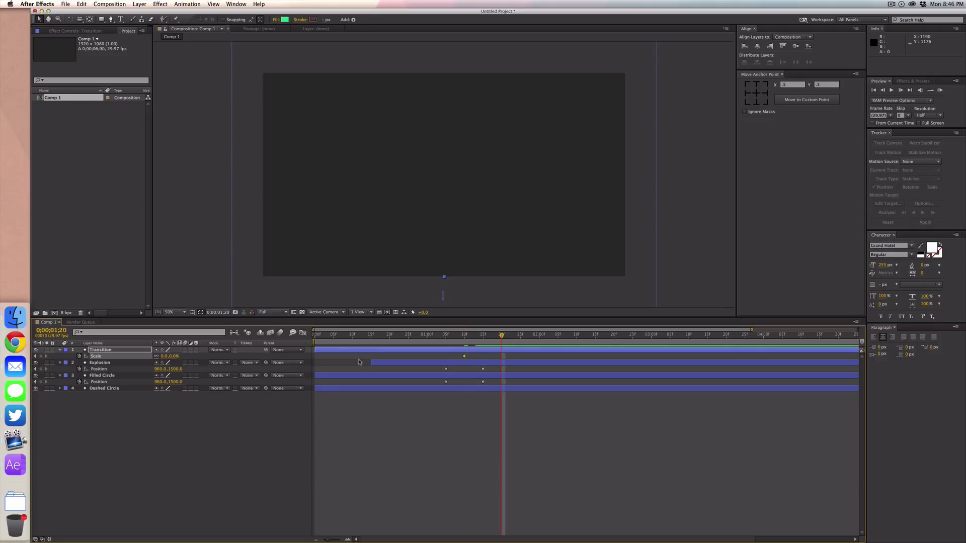
click(170, 356)
text(100)
key(Return)
key(super+Return)
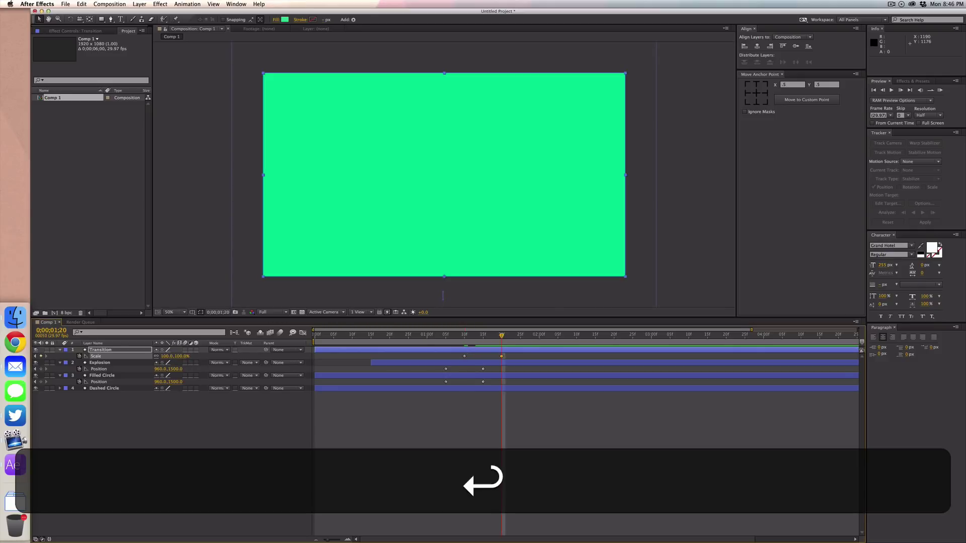
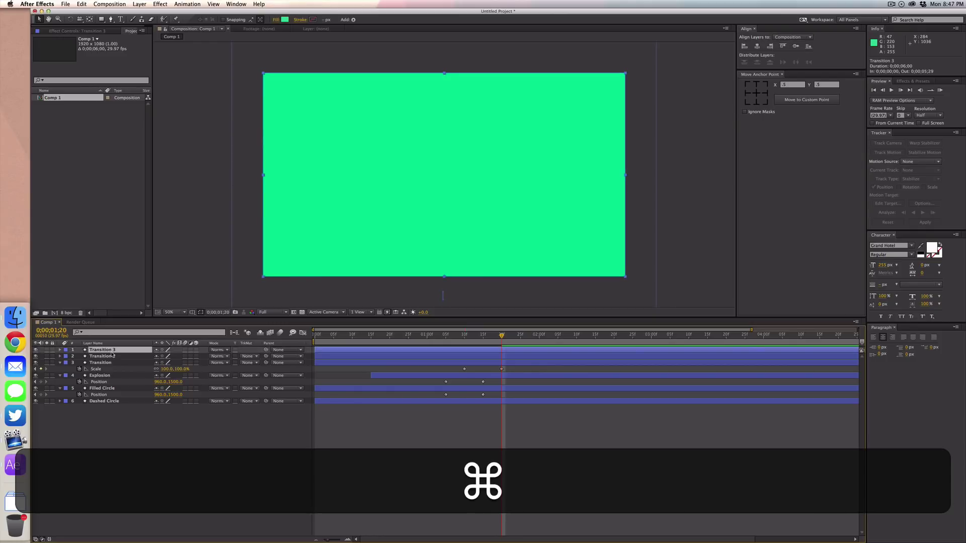
Rename the duplicate layer Transition 2 as Pattern 1 and Transition 3 as Pattern 2
key(Return)
text(Pattern 1)
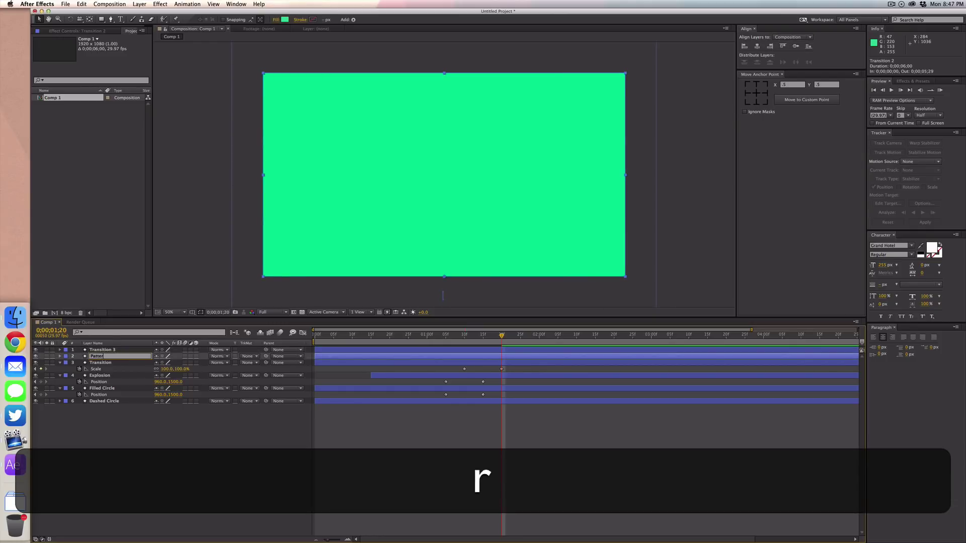
key(Return)
key(super+Up)
key(Return)
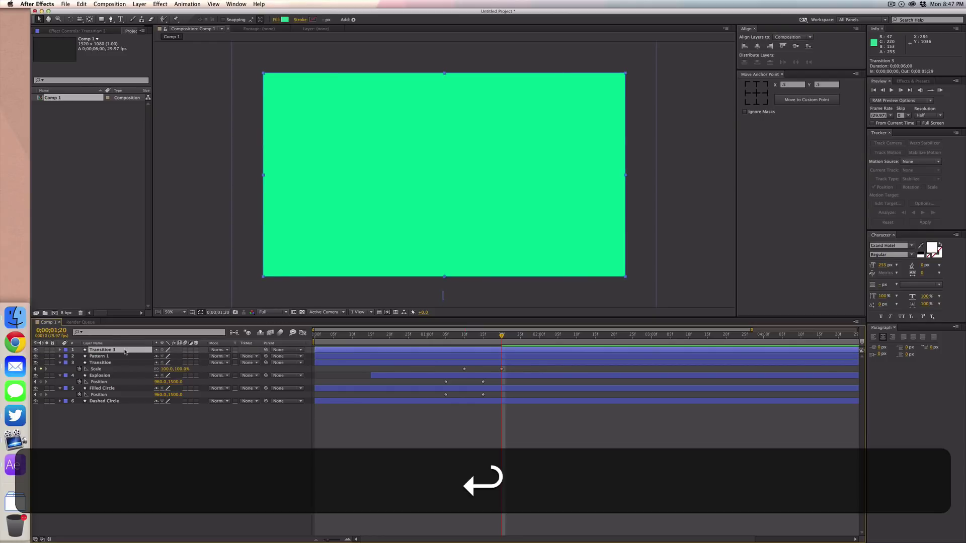
text(Pattern 2)
key(Return)
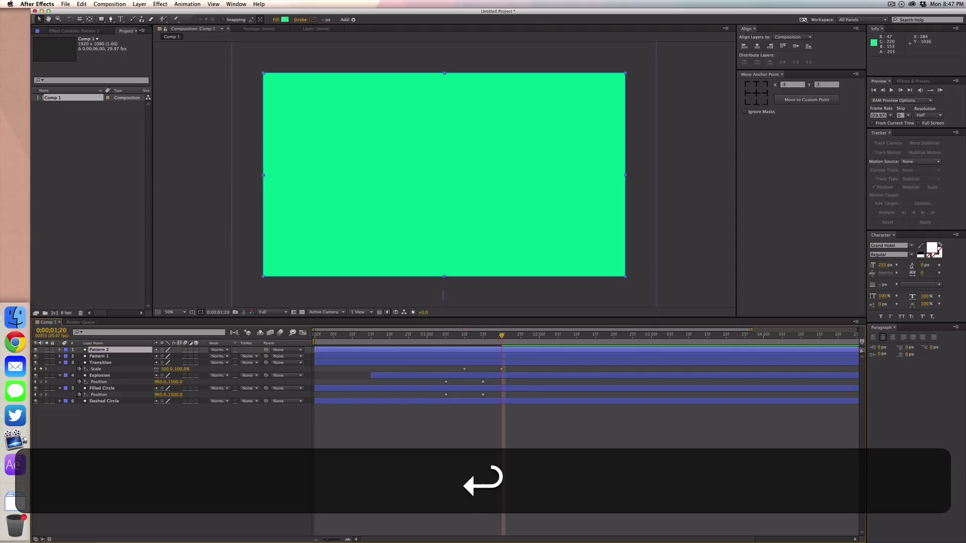
Show the Scale properties of both Pattern 1 and Pattern 2 and remove their keyframes
click(75, 356)
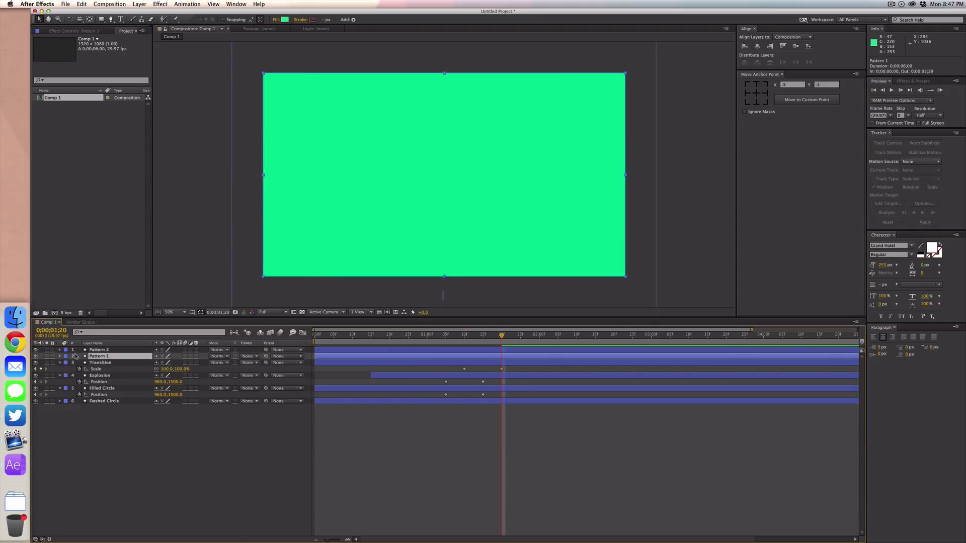
super+click(98, 349)
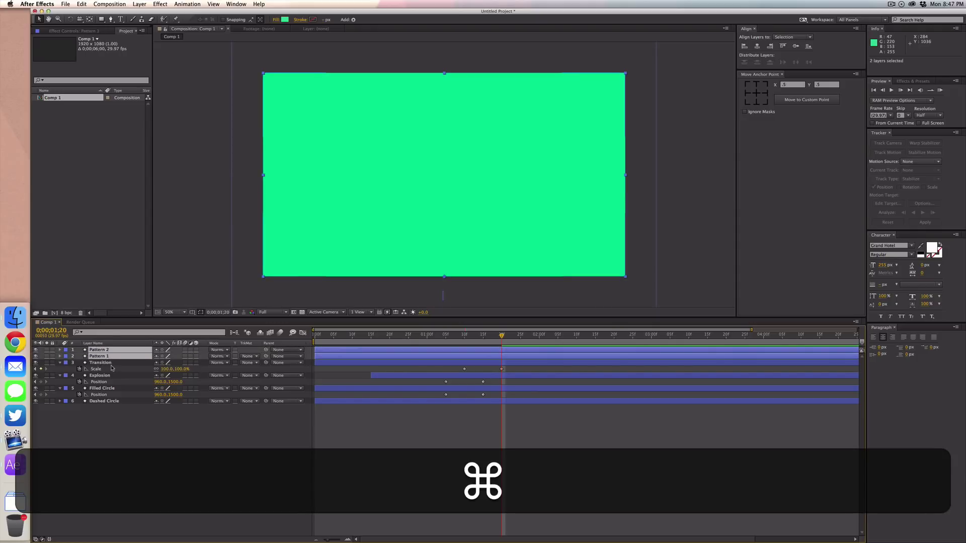
key(u)
click(79, 356)
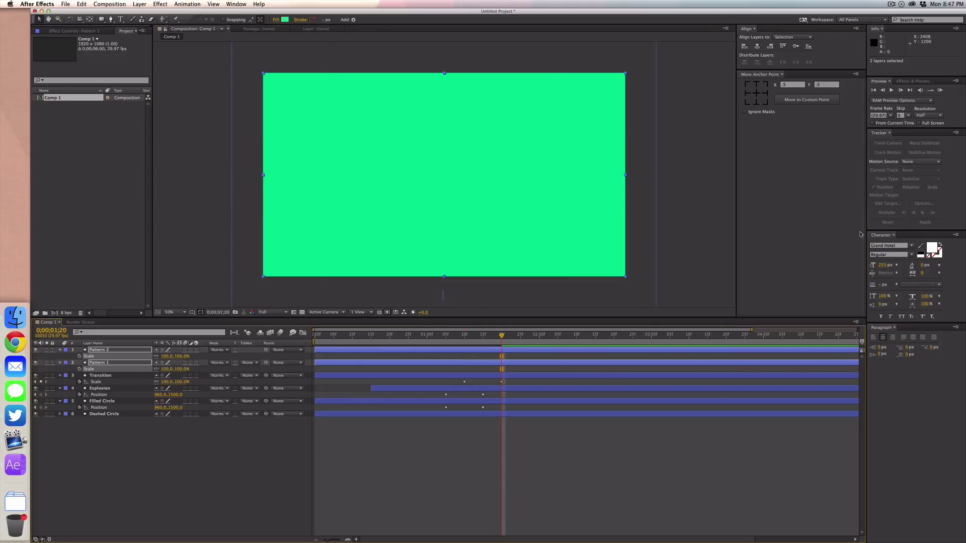
Search the effects for "venet" and apply the Venetian Blinds transition effect to the Pattern 1 layer
click(904, 82)
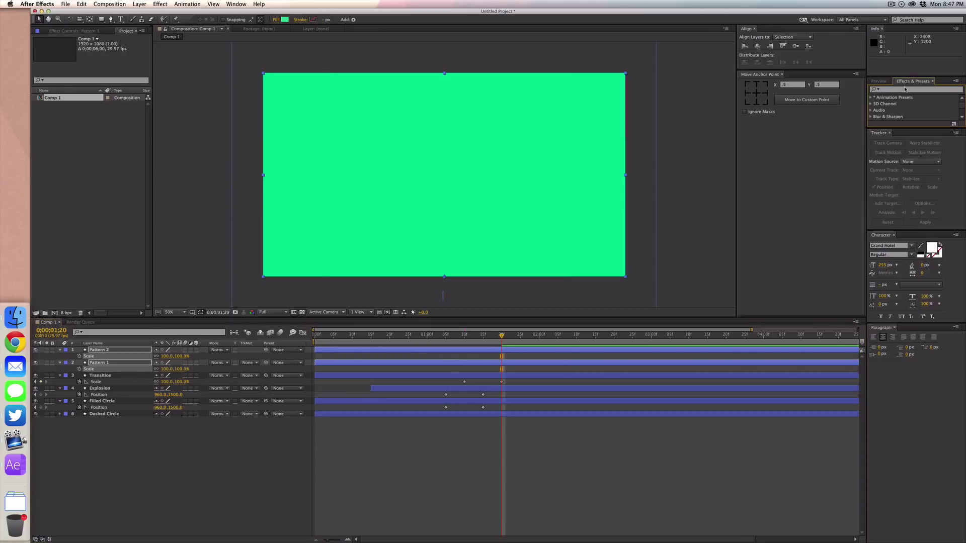
drag(925, 127, 926, 180)
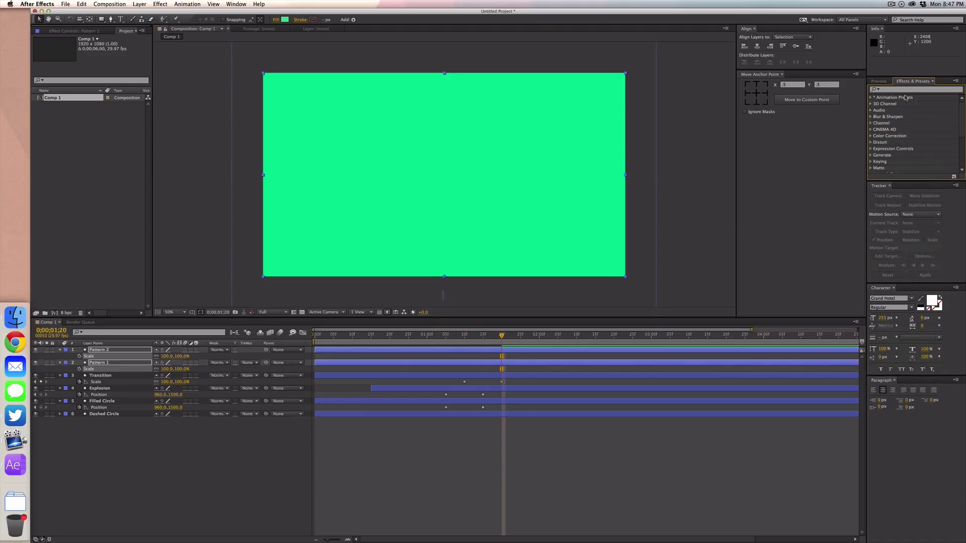
click(903, 90)
text(vener)
key(BackSpace)
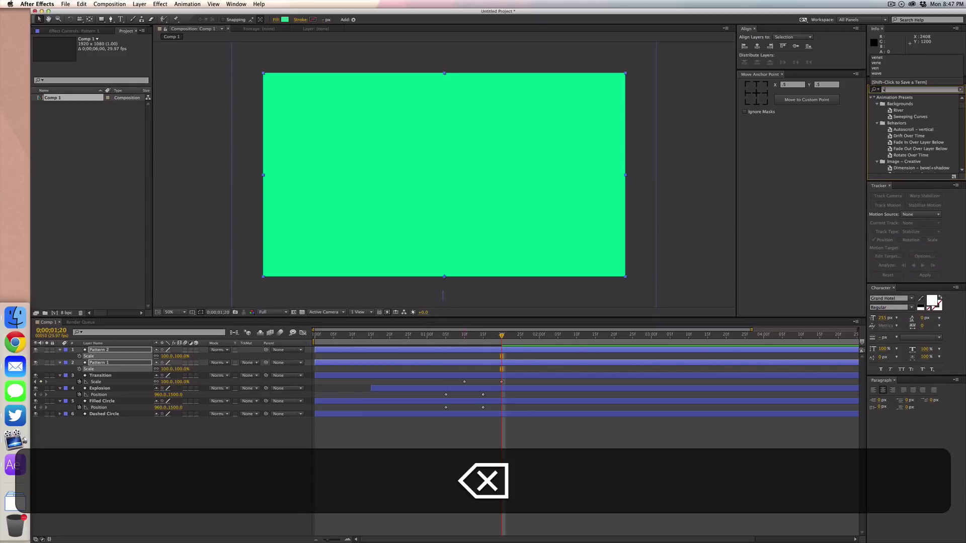
text(t)
drag(902, 122, 99, 363)
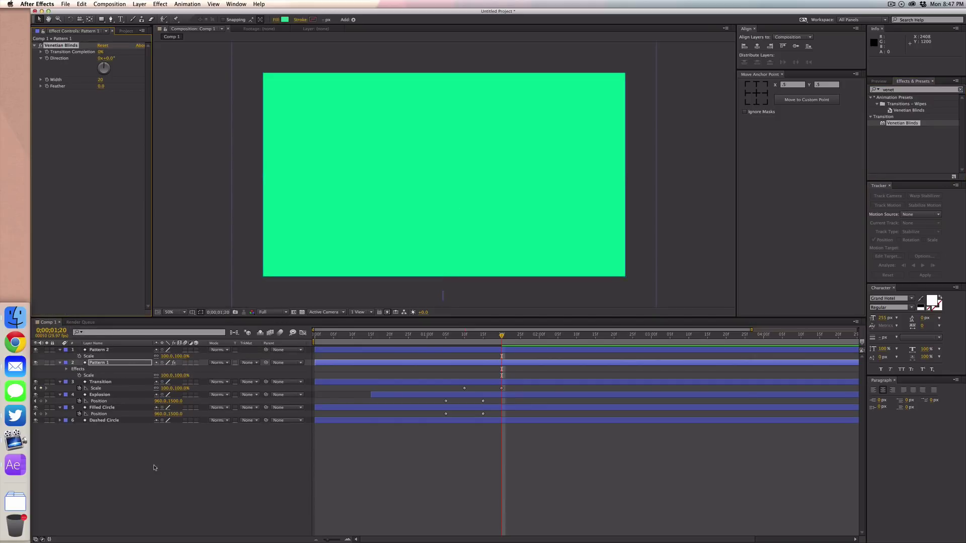
click(154, 468)
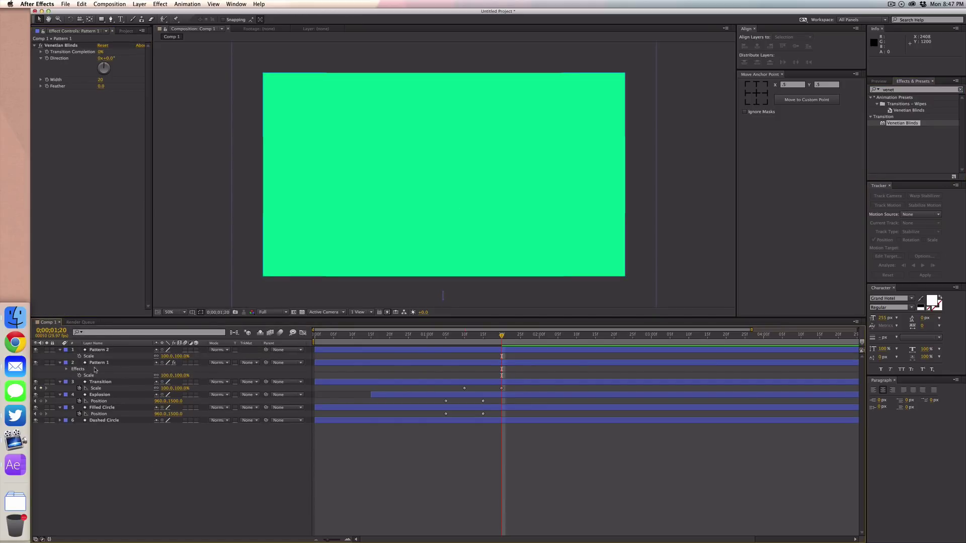
Expand Pattern 1's Venetian Blinds effect and set its Transition Completion to 100%
click(67, 369)
click(72, 376)
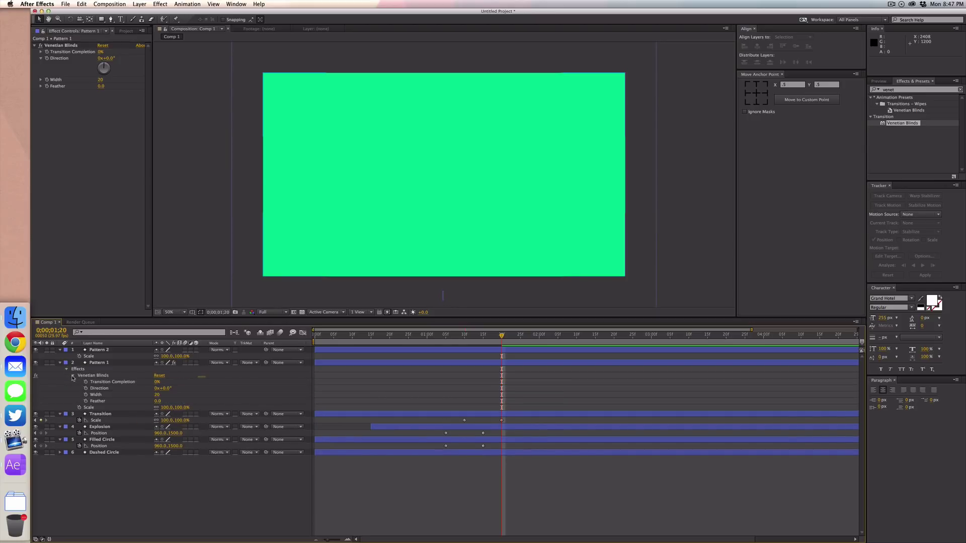
click(156, 381)
text(100)
key(Return)
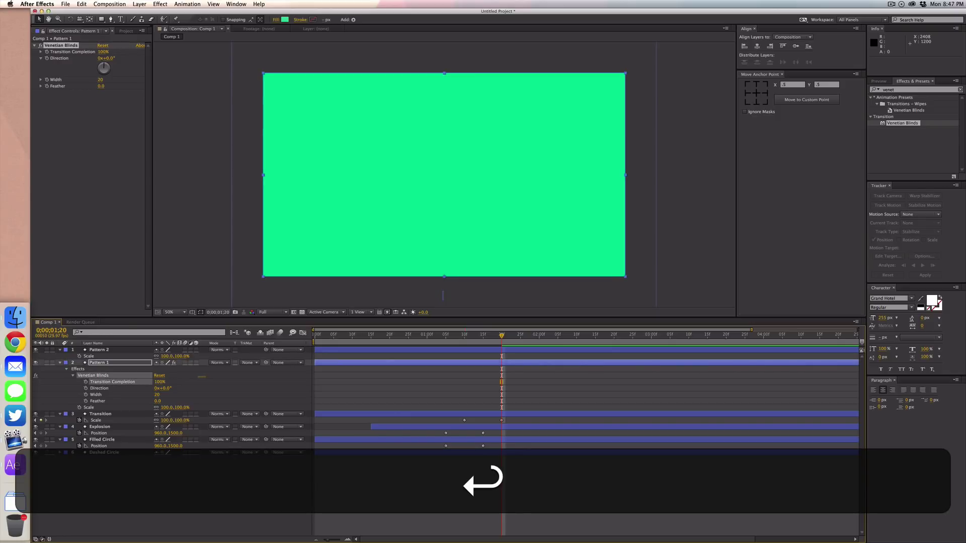
Change the fill colour of the Pattern 1 shape to dark gray using a hex value
click(284, 20)
text(2b2)
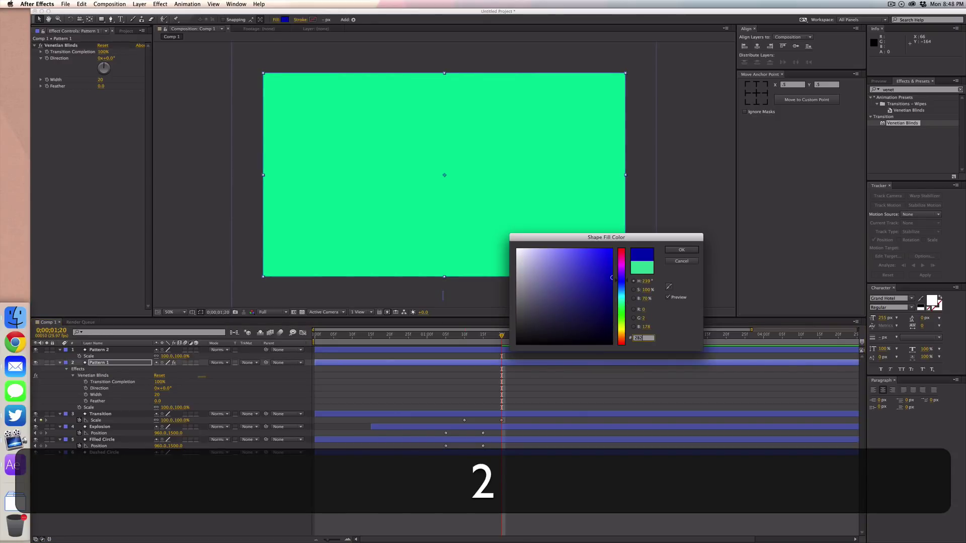
key(BackSpace)
text(b)
key(Return)
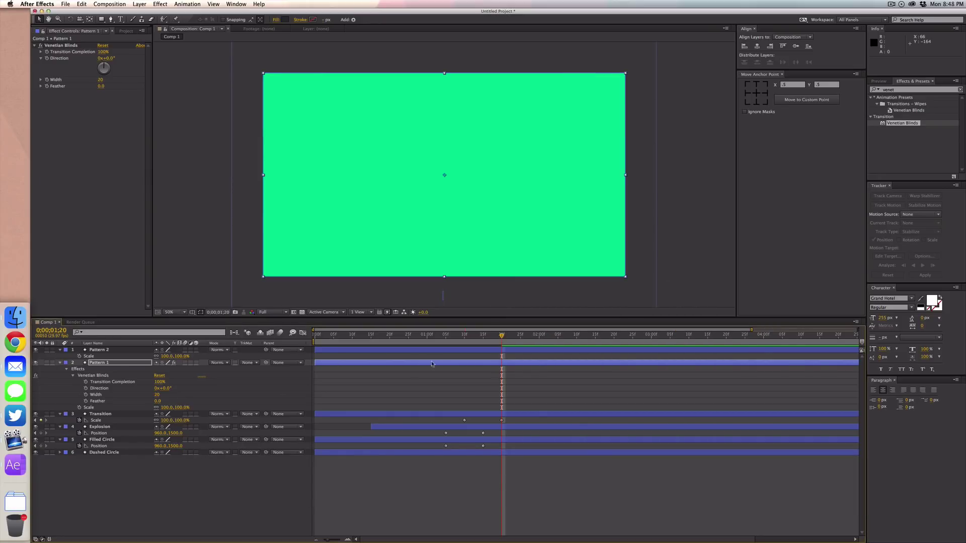
Set the Transition Completion of Pattern 1's Venetian Blinds effect to 50%, then deselect the layer
drag(162, 382, 158, 383)
click(158, 383)
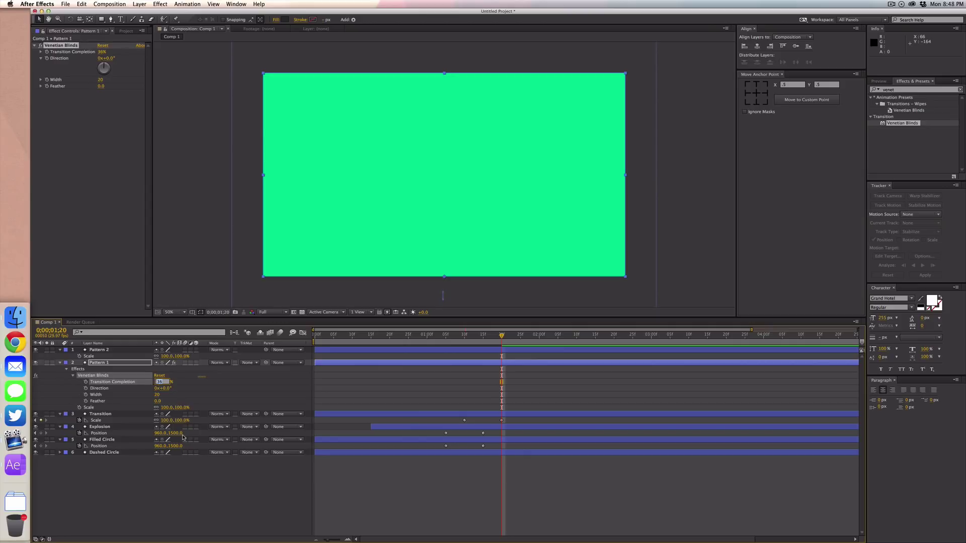
text(50)
key(Return)
click(159, 508)
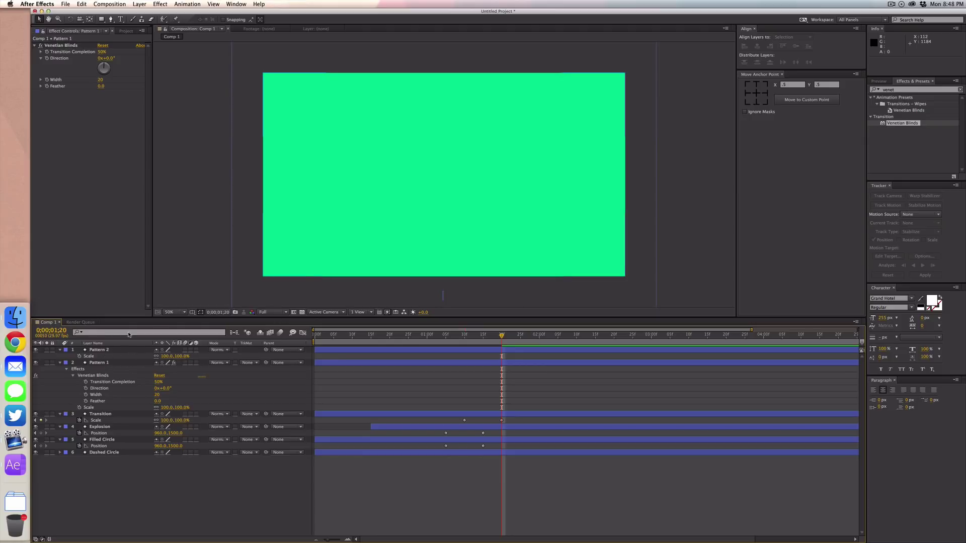
Copy the Venetian Blinds effect from Pattern 1 to the Pattern 2 layer
click(95, 362)
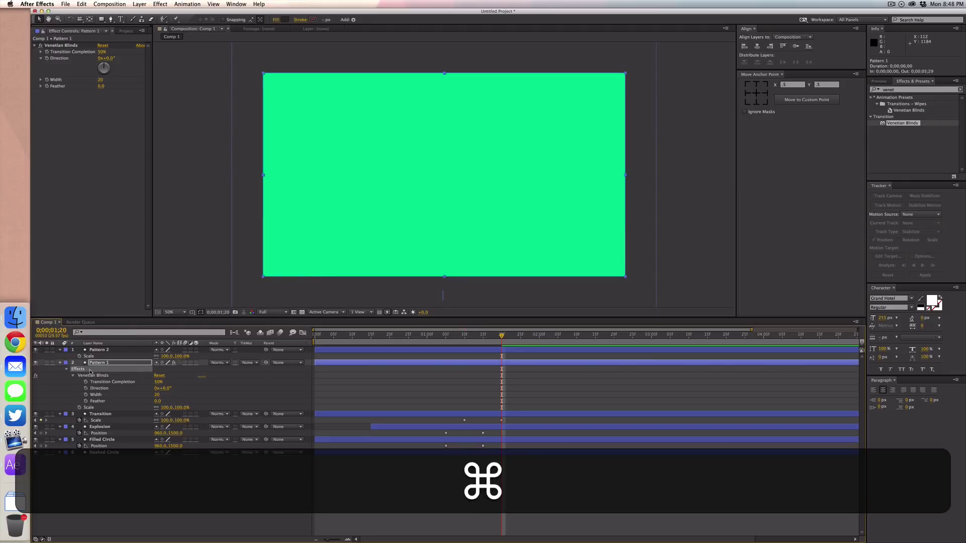
key(super+c)
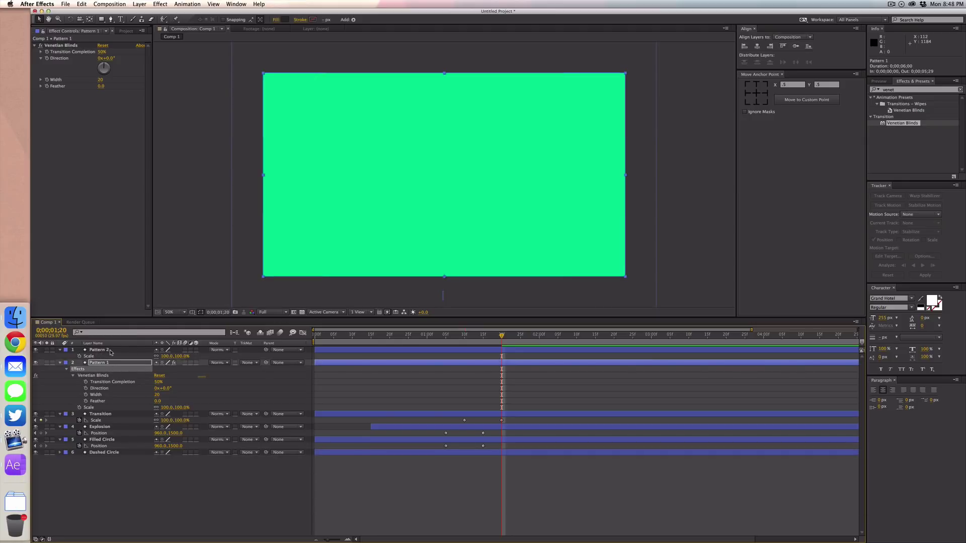
click(110, 351)
key(super+v)
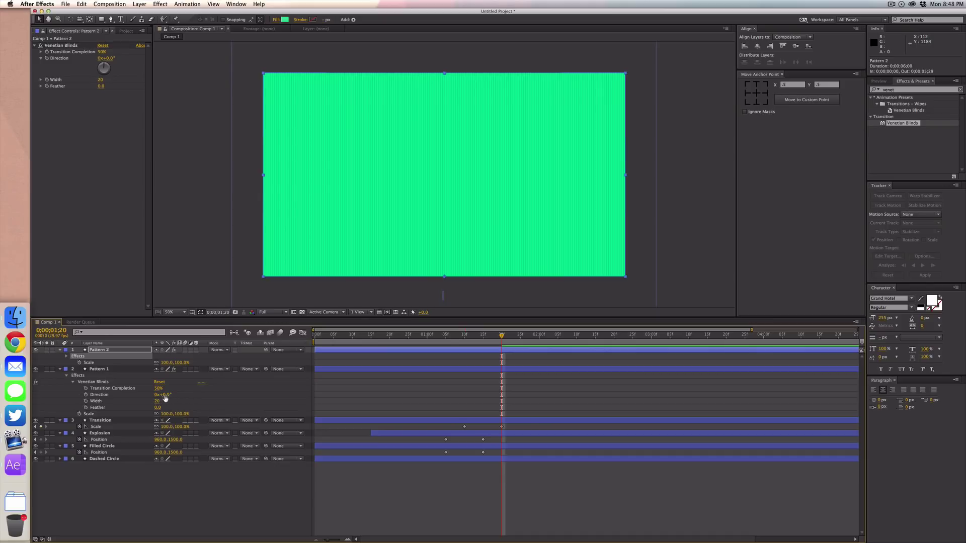
Set the Direction of Pattern 1's Venetian Blinds effect to 45°
click(165, 396)
text(45)
key(Return)
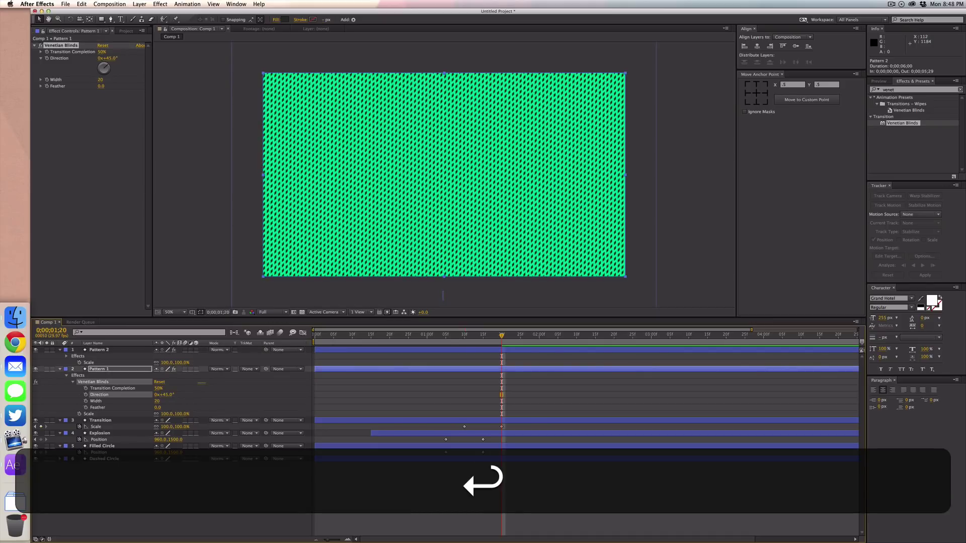
Expand Pattern 2's Venetian Blinds effect and set its Direction to -45° and its Width to 50
click(66, 356)
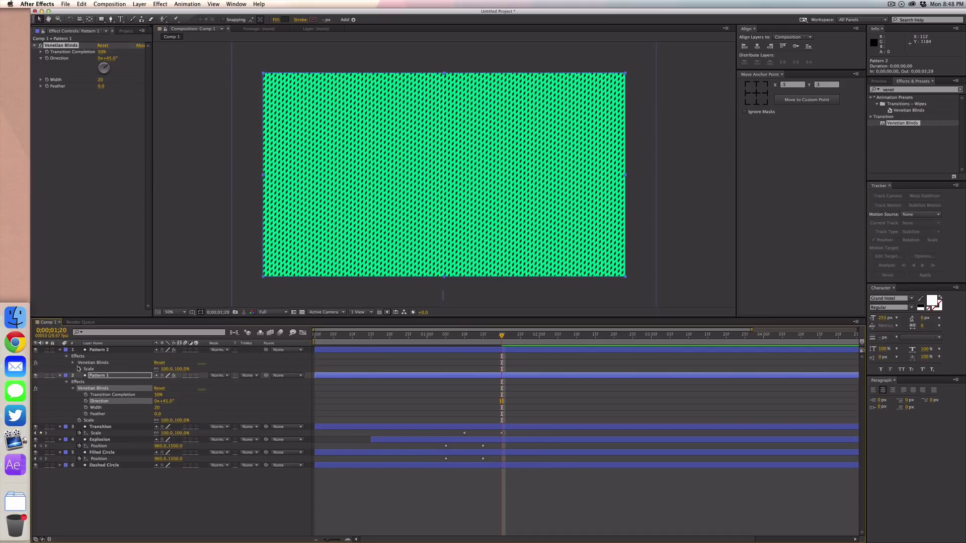
click(73, 362)
click(165, 375)
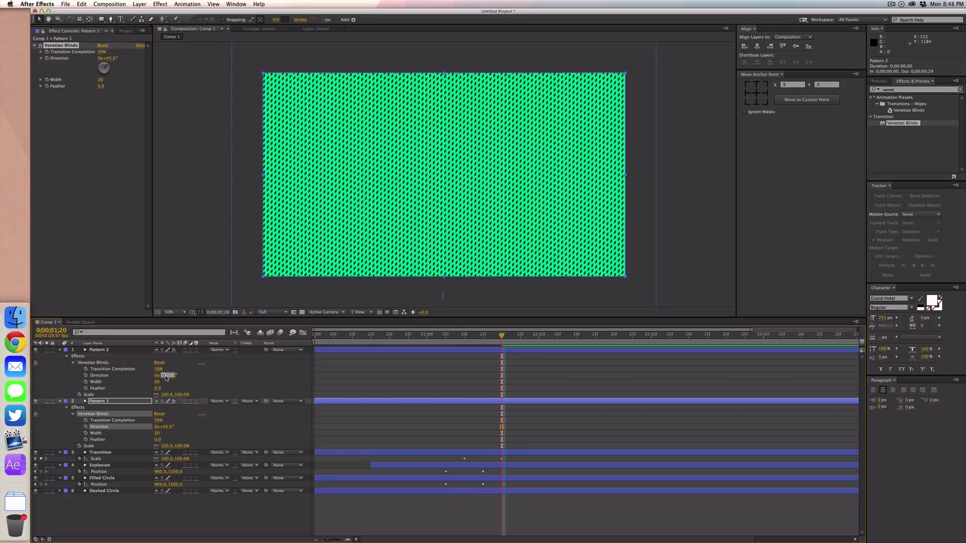
text(-45)
key(Return)
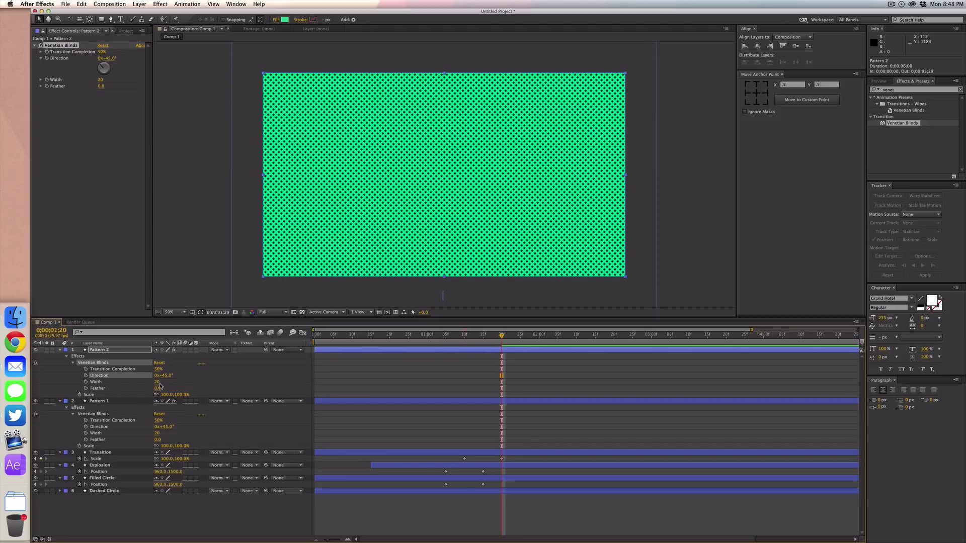
click(157, 382)
text(50)
key(Return)
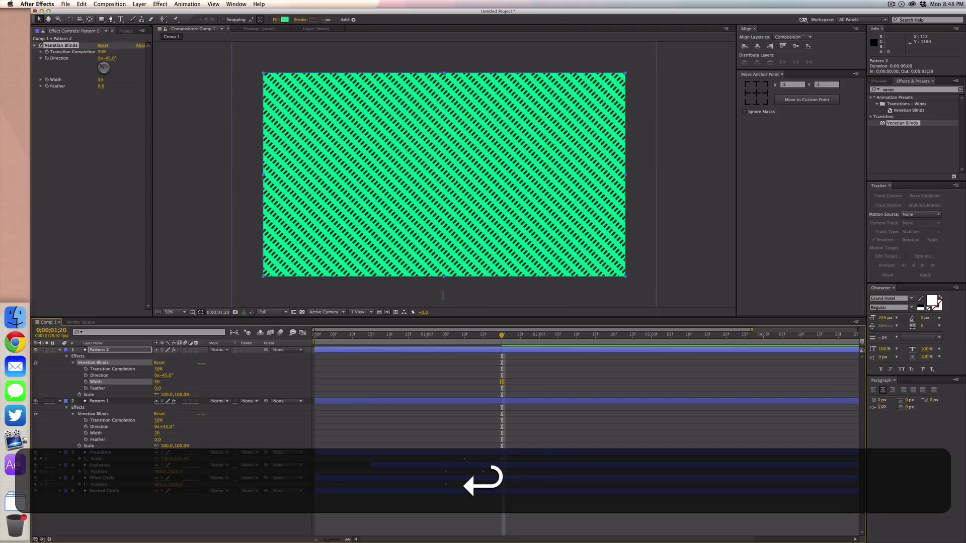
Set the Width of Pattern 1's Venetian Blinds effect to 50
click(158, 433)
text(50)
key(Return)
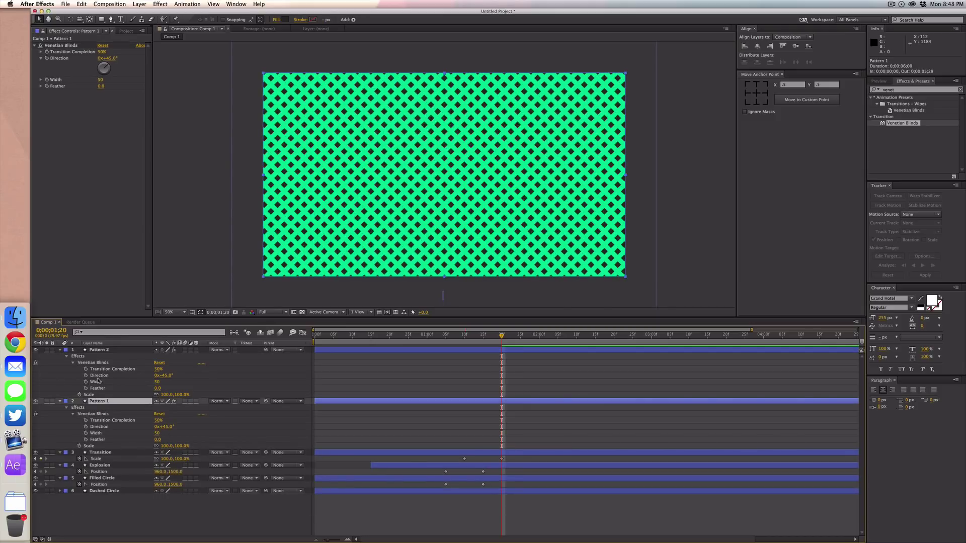
Set the Opacity of both the Pattern 1 and Pattern 2 layers to 50%
super+click(99, 350)
key(t)
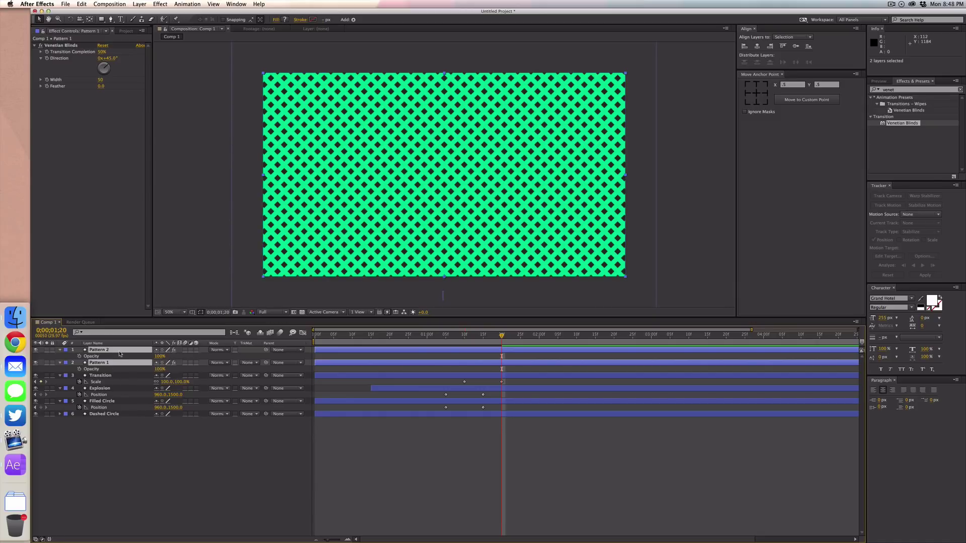
click(159, 356)
text(50)
key(Return)
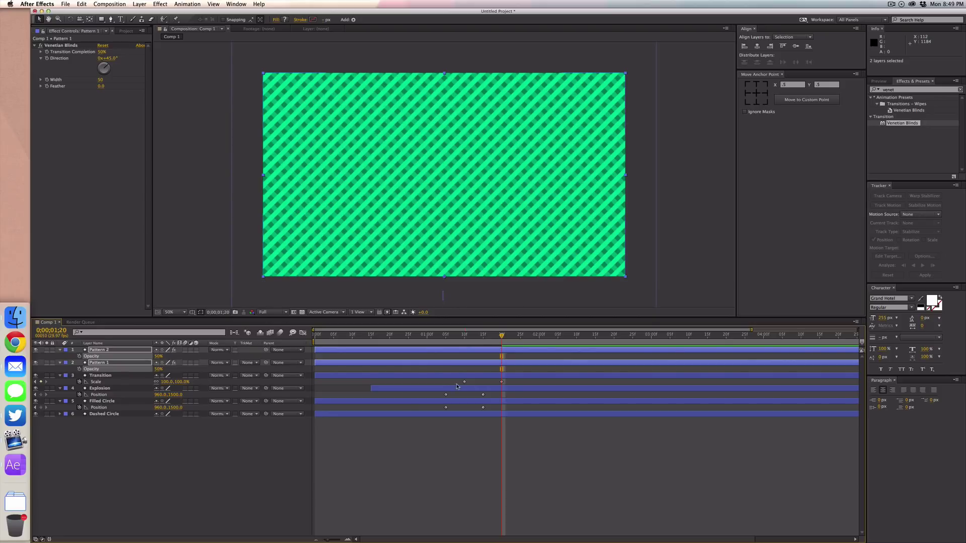
Trim the start of both Pattern layers to 0;00;01;11
mouse_move(465, 336)
mouse_down()
mouse_move(297, 346)
mouse_move(465, 353)
mouse_move(468, 338)
mouse_up()
key(alt+Right)
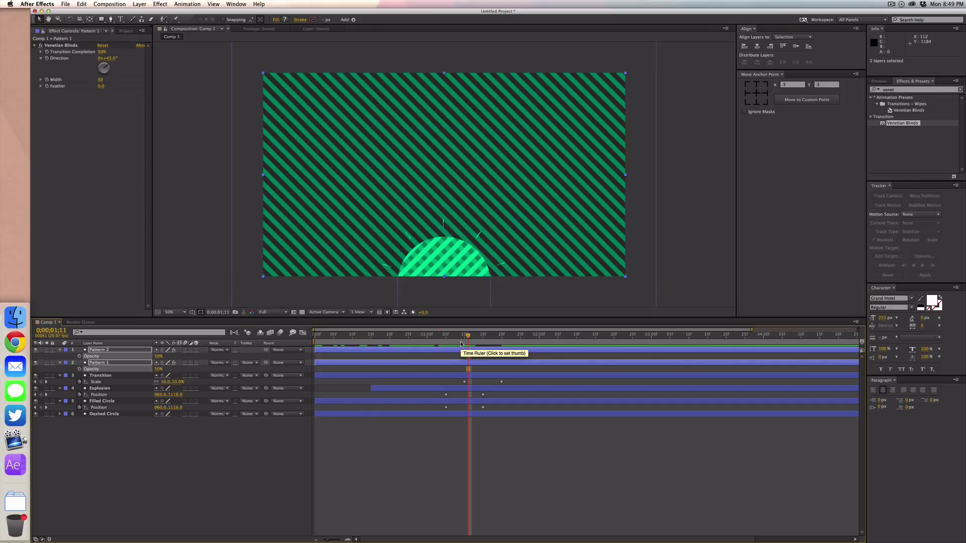
key(alt+bracketleft)
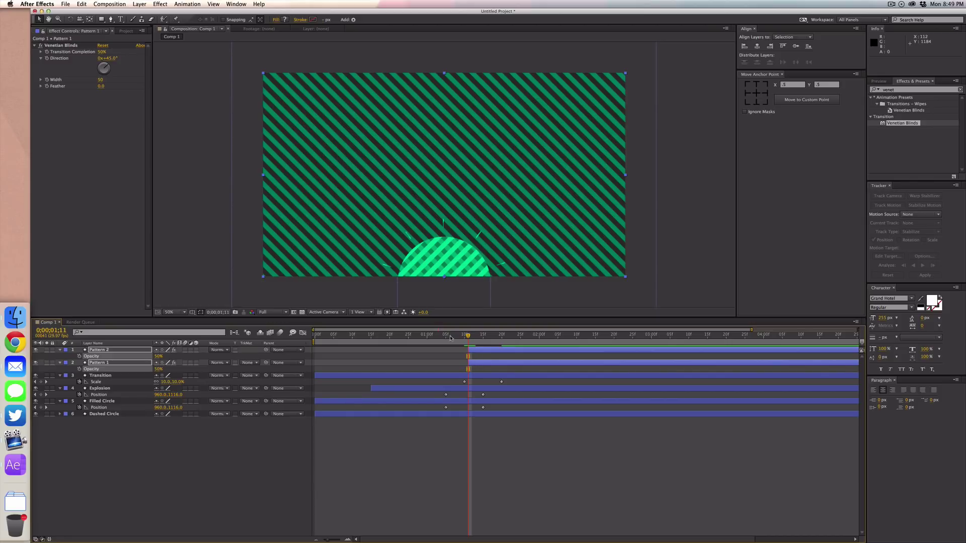
Copy the Transition layer's Scale keyframes to Pattern 1 and Pattern 2 at 0;00;01;11 and scrub through the result
mouse_move(467, 337)
mouse_down()
mouse_move(317, 344)
mouse_move(467, 351)
mouse_up()
click(102, 382)
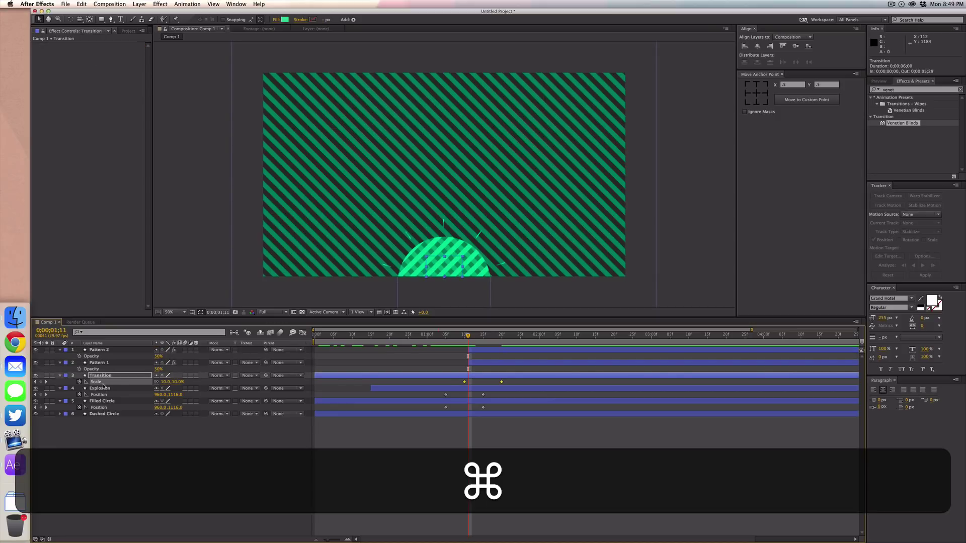
key(super+c)
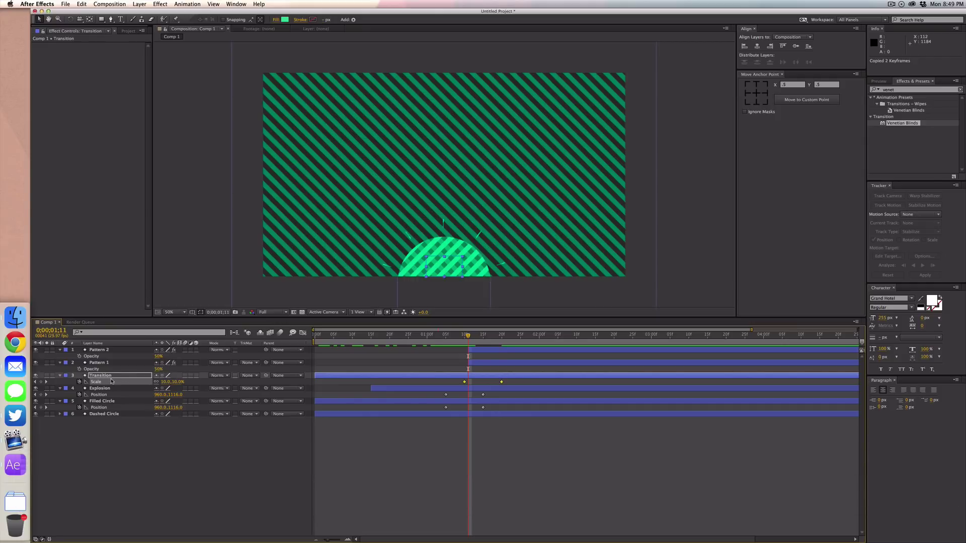
key(super+c)
click(101, 363)
super+click(101, 349)
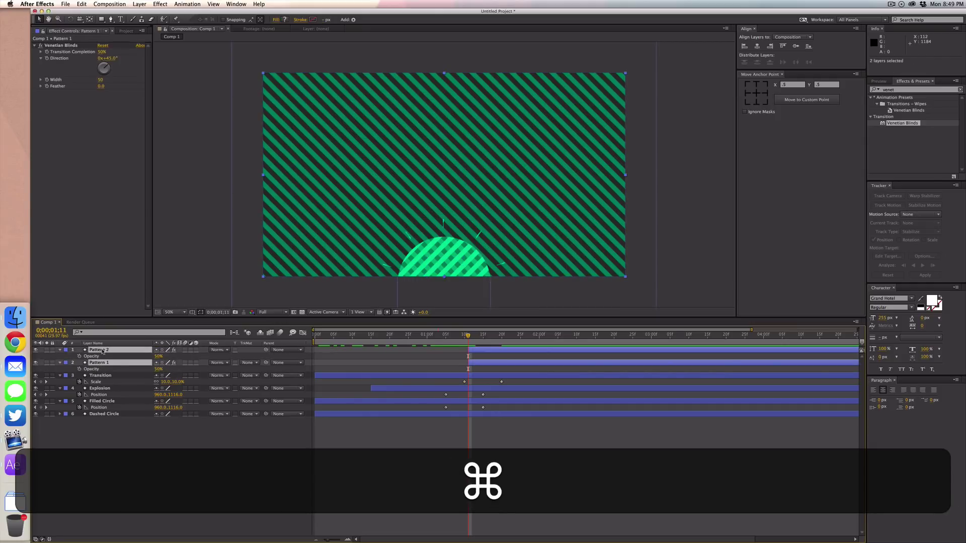
key(super+v)
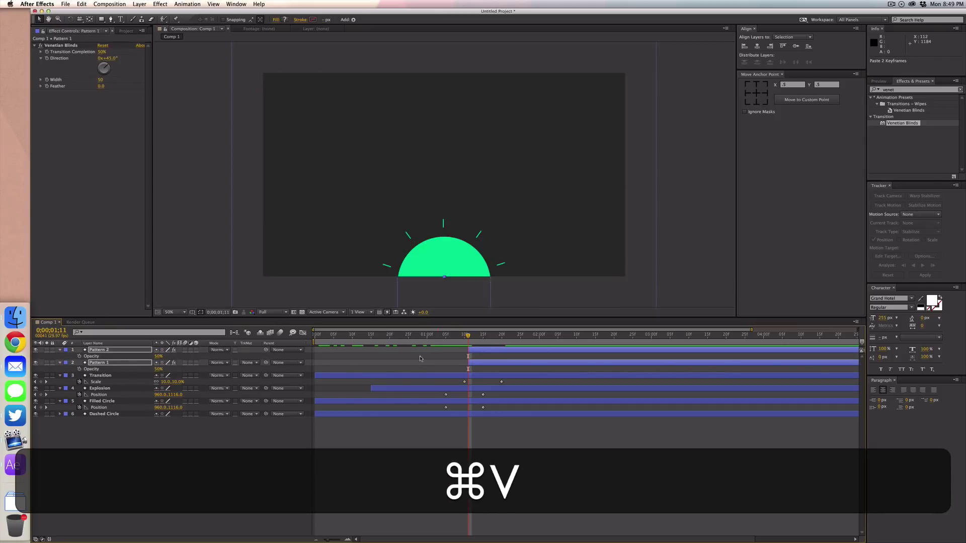
drag(467, 336, 521, 338)
click(517, 355)
At 0;00;02;00, draw a wide text box across the middle of the frame and enter "Mac Square"
click(498, 336)
key(super)
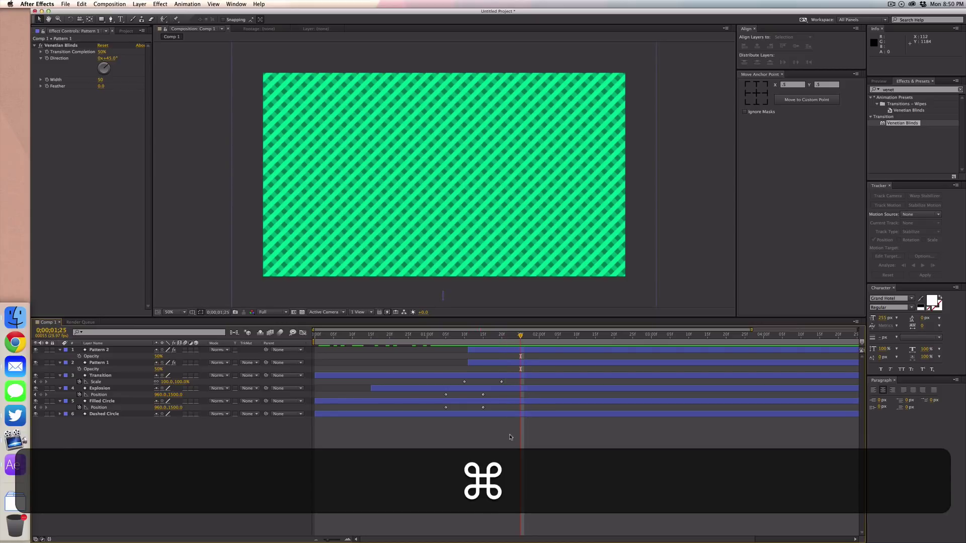
key(super+Right)
key(super+Right)
key(super+Right)
key(super+Right)
key(super+Right)
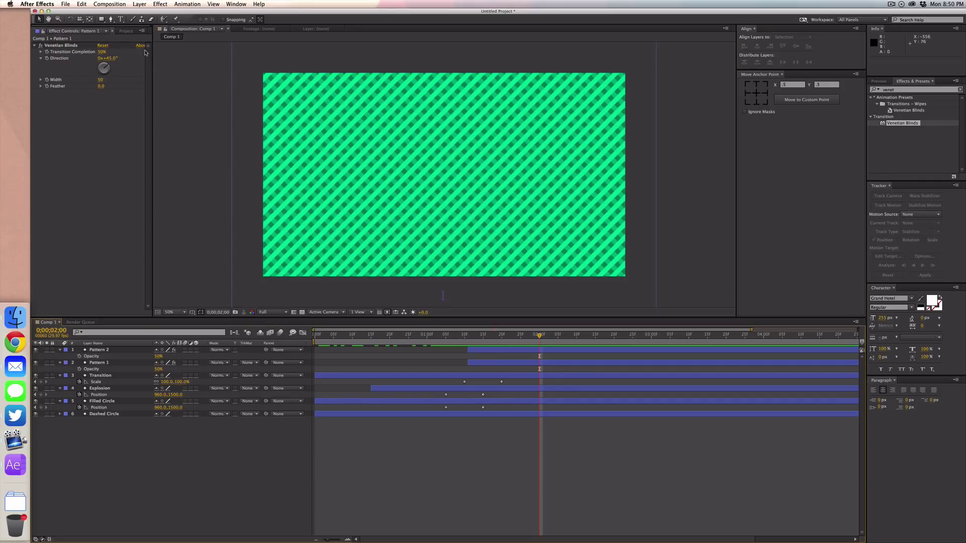
key(super+t)
drag(308, 146, 522, 207)
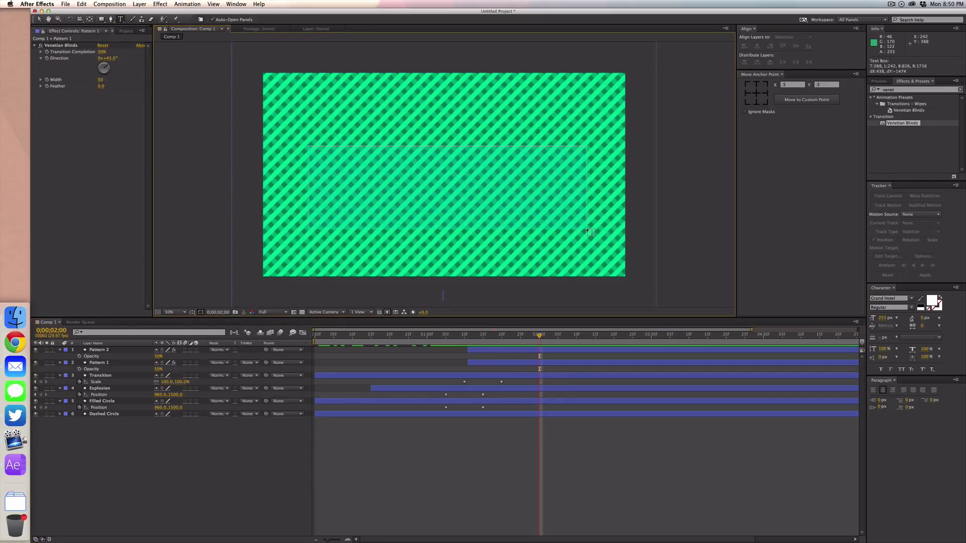
drag(590, 232, 587, 229)
text(Maa)
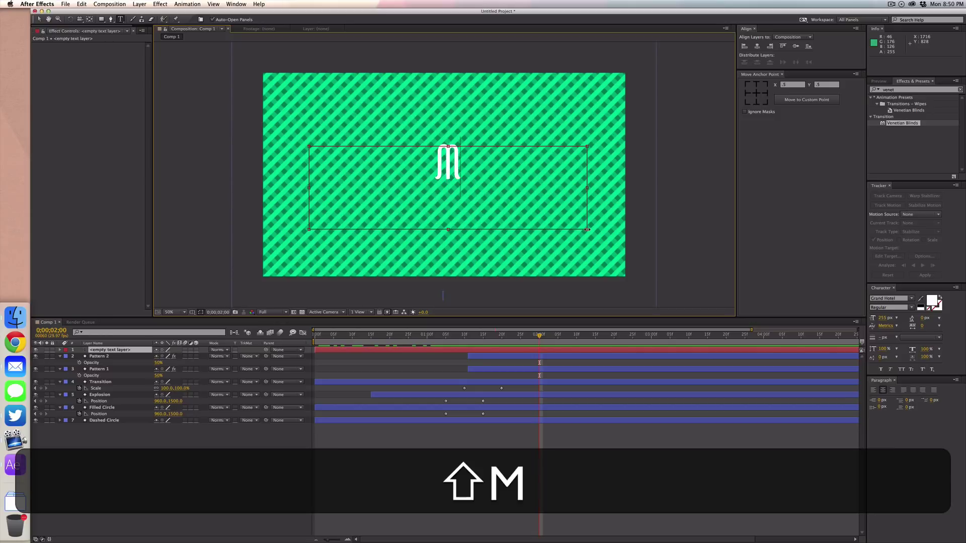
key(BackSpace)
text(c Square)
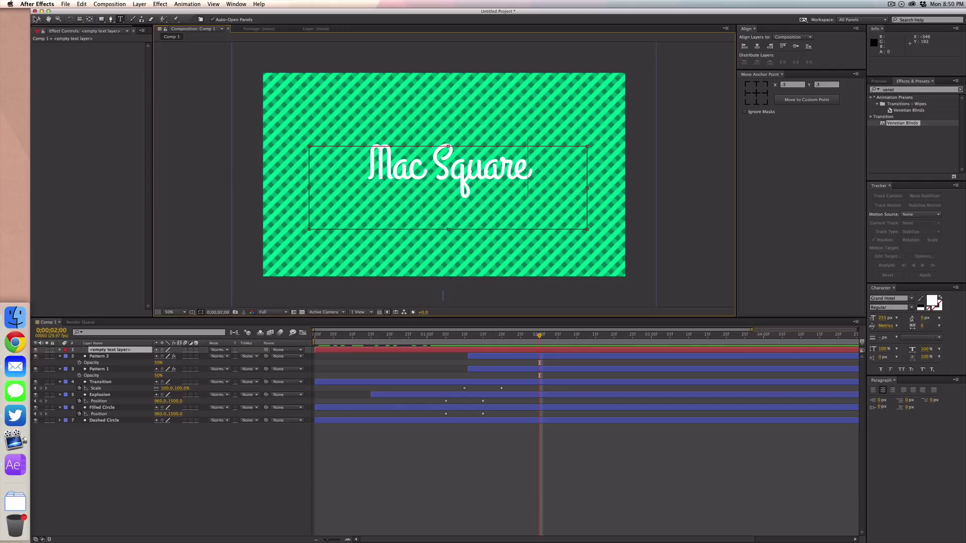
Center the Mac Square text in the composition and apply the Venetian Blinds effect to it
click(36, 20)
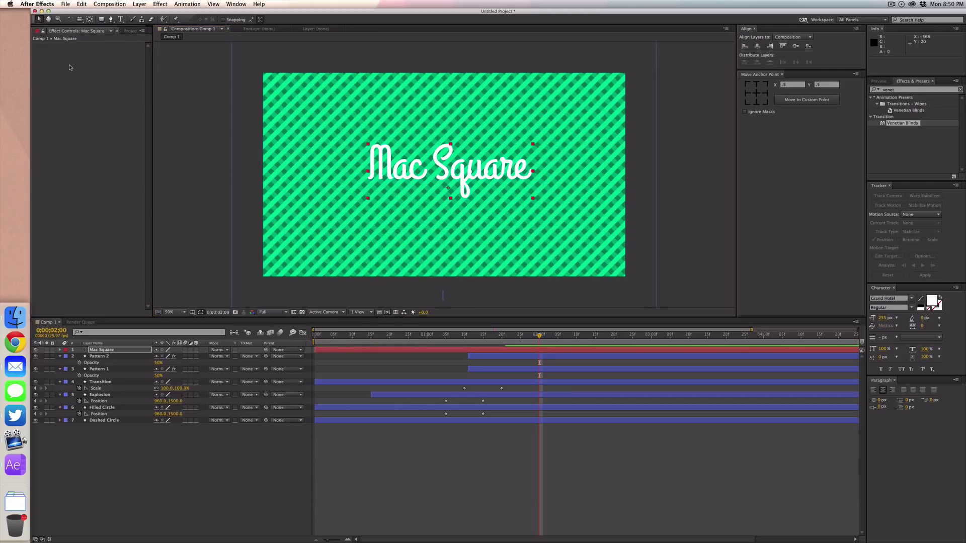
drag(466, 192, 459, 196)
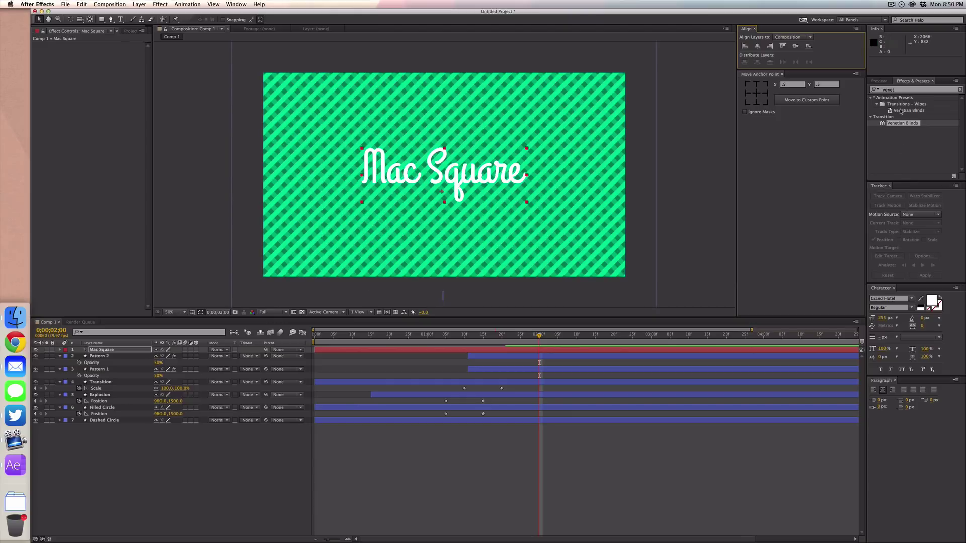
drag(901, 110, 442, 171)
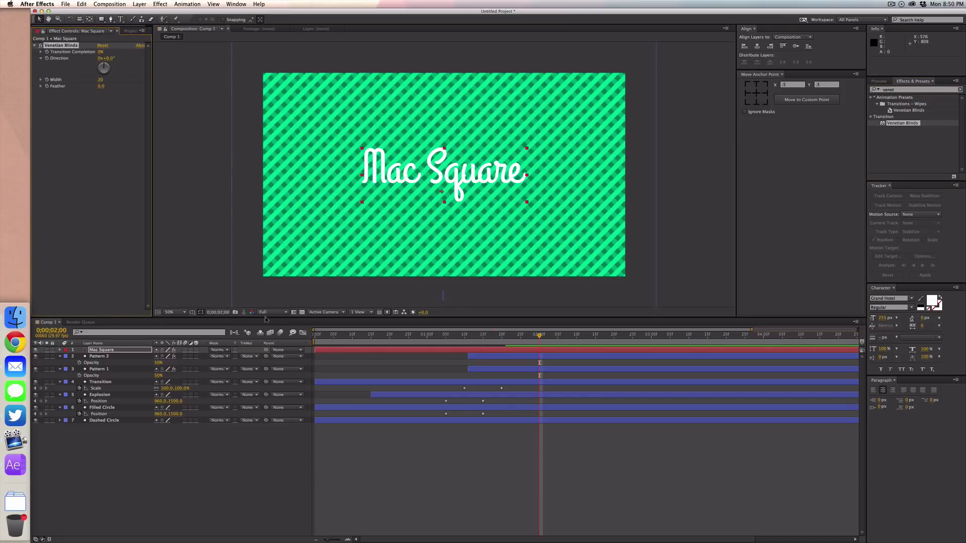
Keyframe the Transition Completion of the text's Venetian Blinds effect at 100% at 0;00;01;25
click(61, 350)
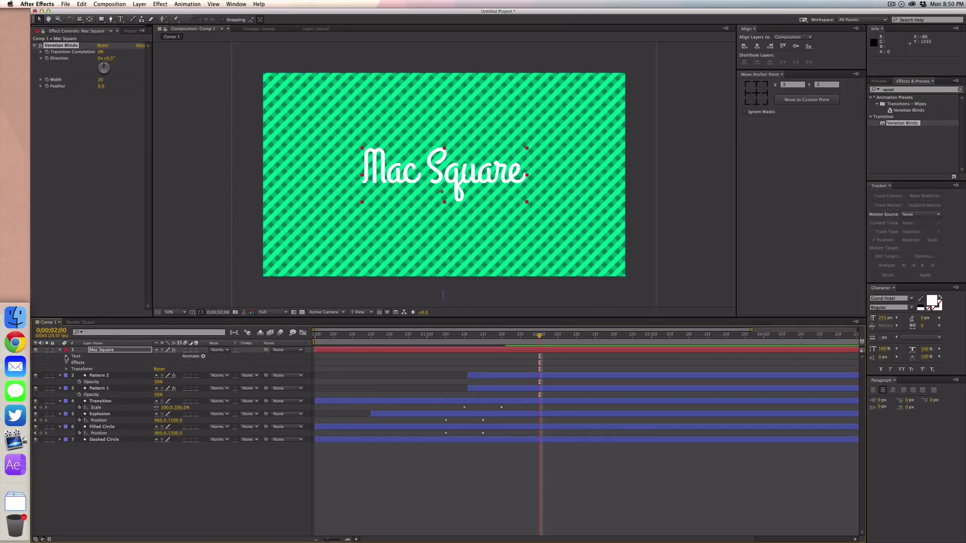
click(67, 362)
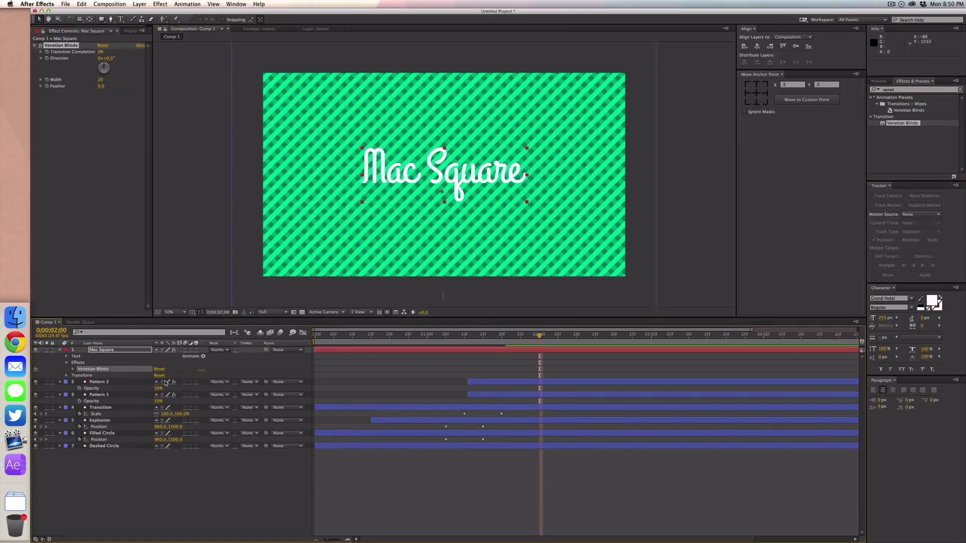
click(73, 369)
mouse_move(519, 336)
mouse_down()
mouse_move(508, 337)
mouse_move(536, 340)
mouse_move(520, 340)
mouse_up()
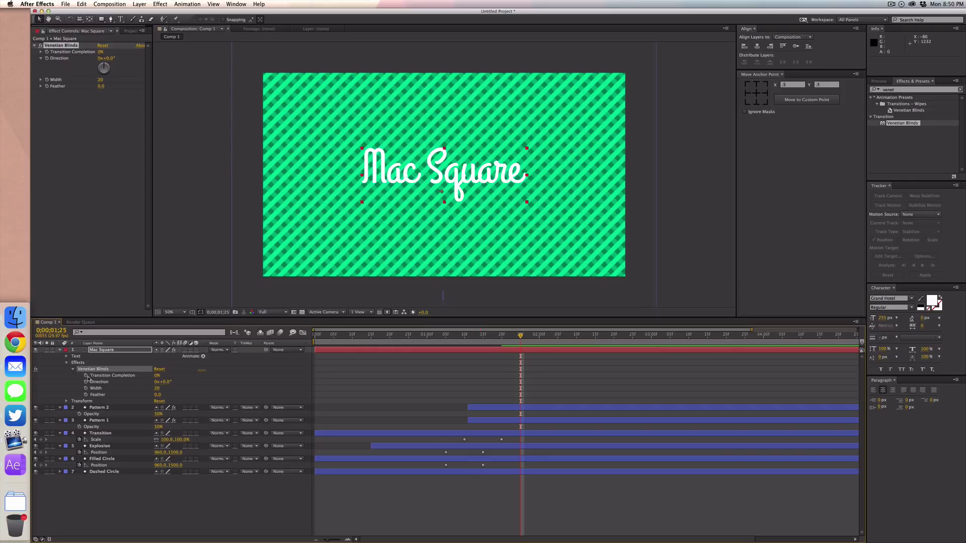
key(F2)
click(157, 377)
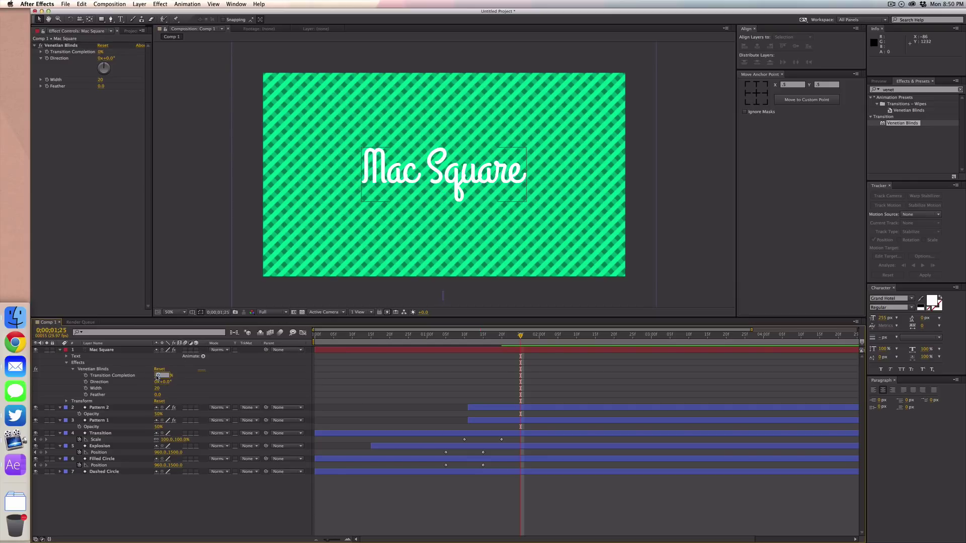
text(100)
key(Return)
click(86, 375)
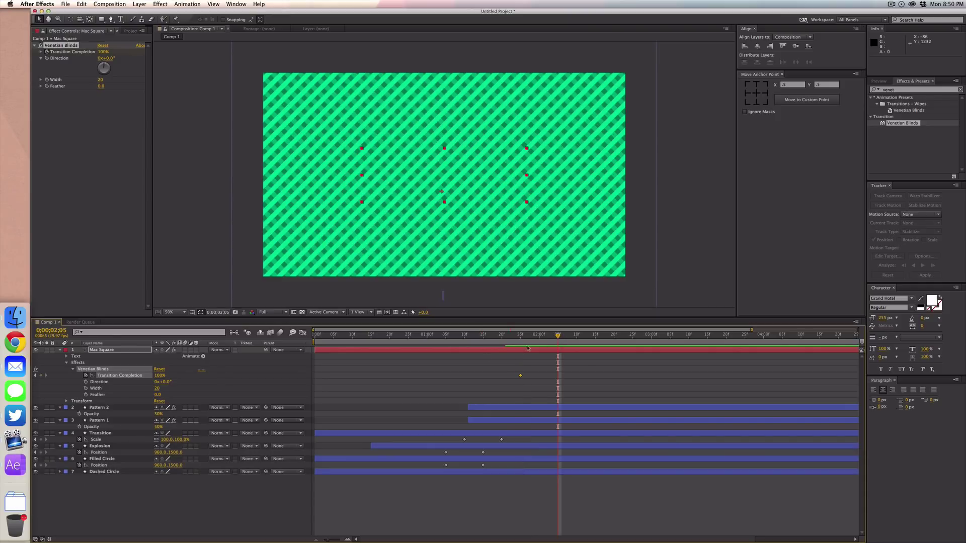
Add a Transition Completion keyframe of 0% for the Mac Square text at 0;00;02;05
click(159, 375)
text(0)
key(Return)
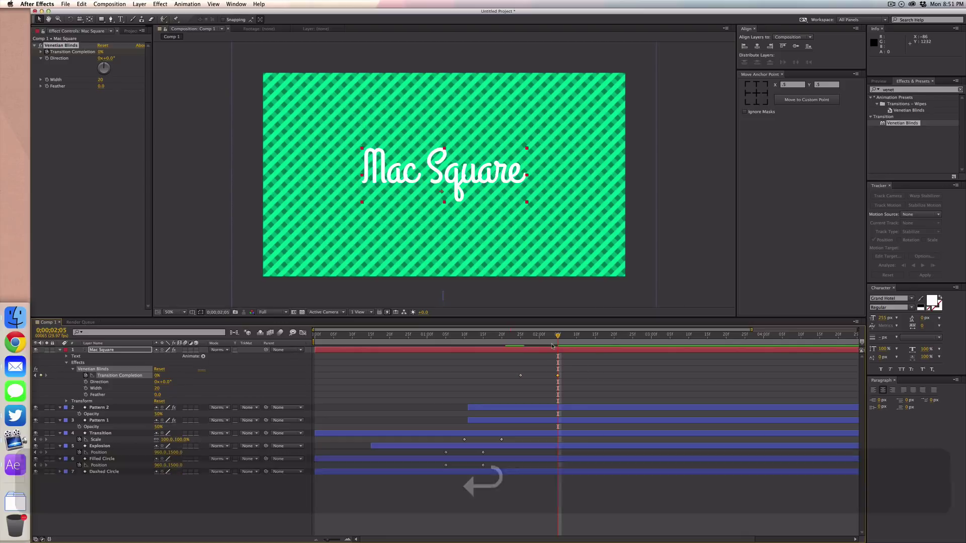
Set the Width of the text's Venetian Blinds effect to 10, judging it at 0;00;02;00
click(539, 336)
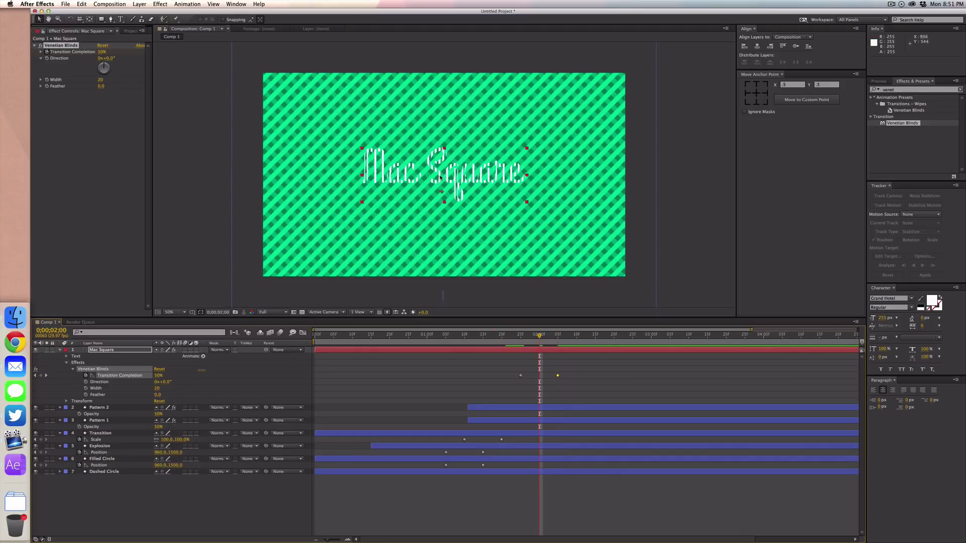
drag(158, 390, 157, 394)
click(157, 391)
text(10)
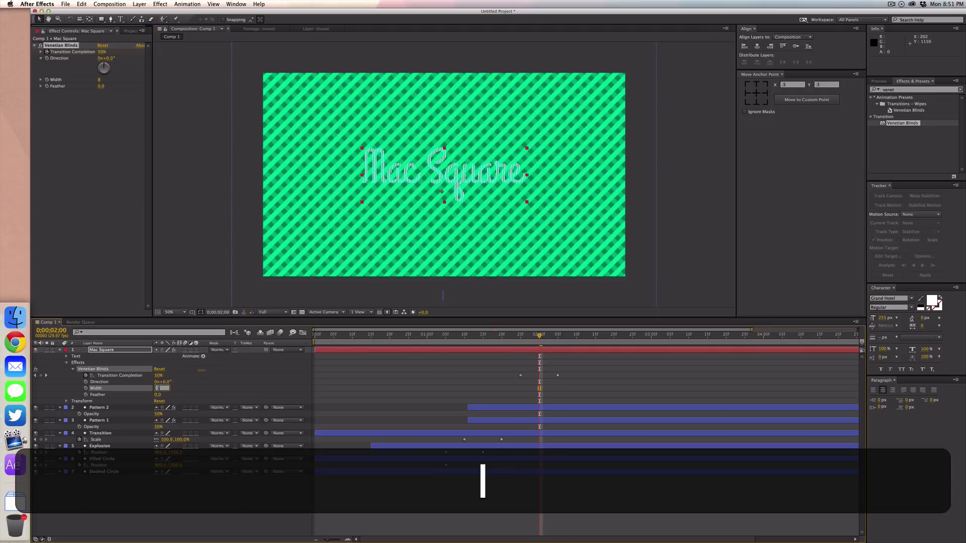
key(Return)
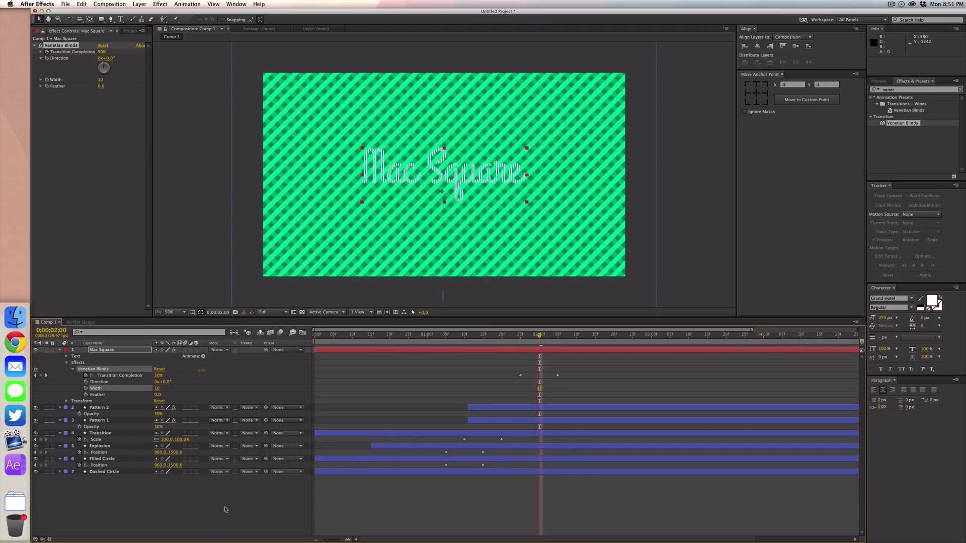
Show the full timeline and add a Transition Completion keyframe for the text at 0;00;05;00, holding it at 0%
click(229, 523)
drag(541, 340, 623, 345)
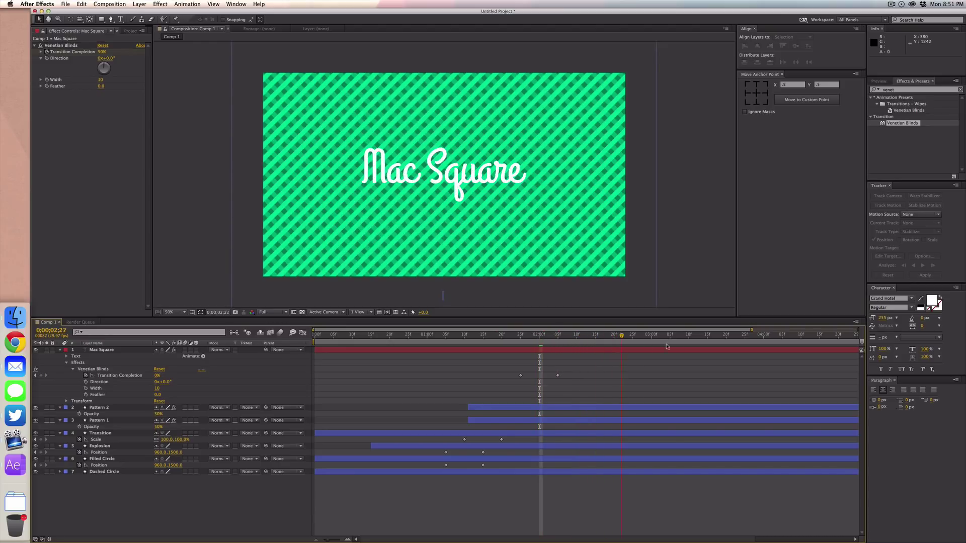
drag(751, 330, 855, 329)
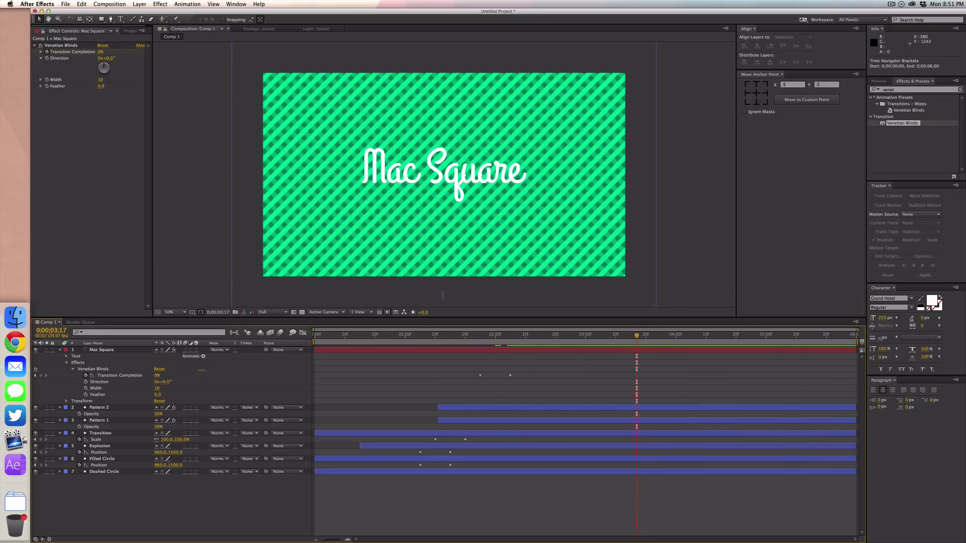
drag(637, 341, 766, 341)
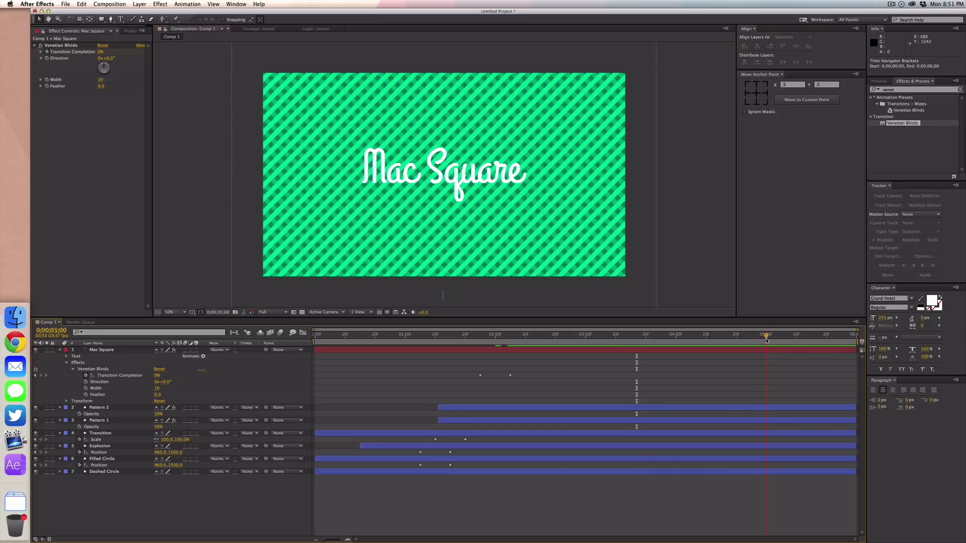
click(41, 376)
Keyframe the text's Transition Completion at 100% at 0;00;05;29, preview the animation, and deselect the layer
click(854, 340)
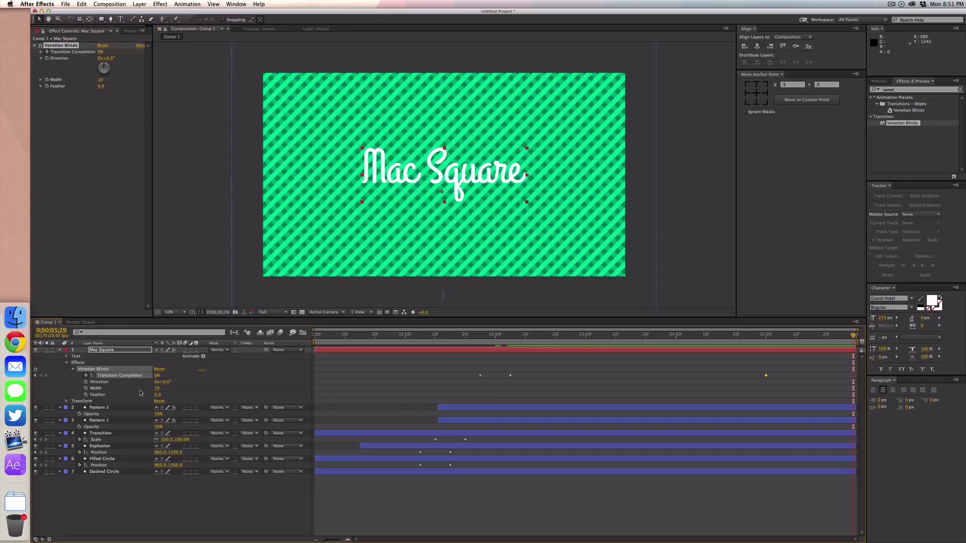
click(157, 375)
text(100)
key(Return)
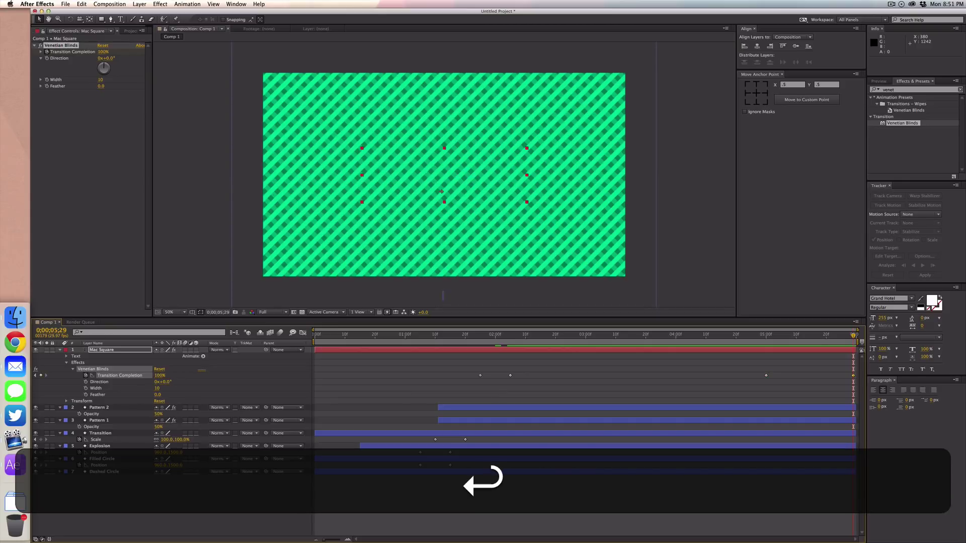
key(space)
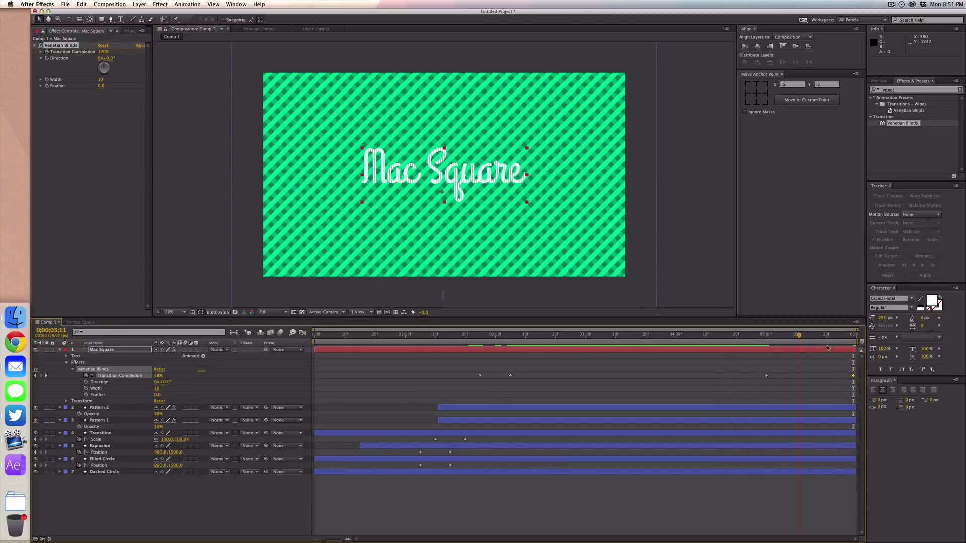
click(163, 463)
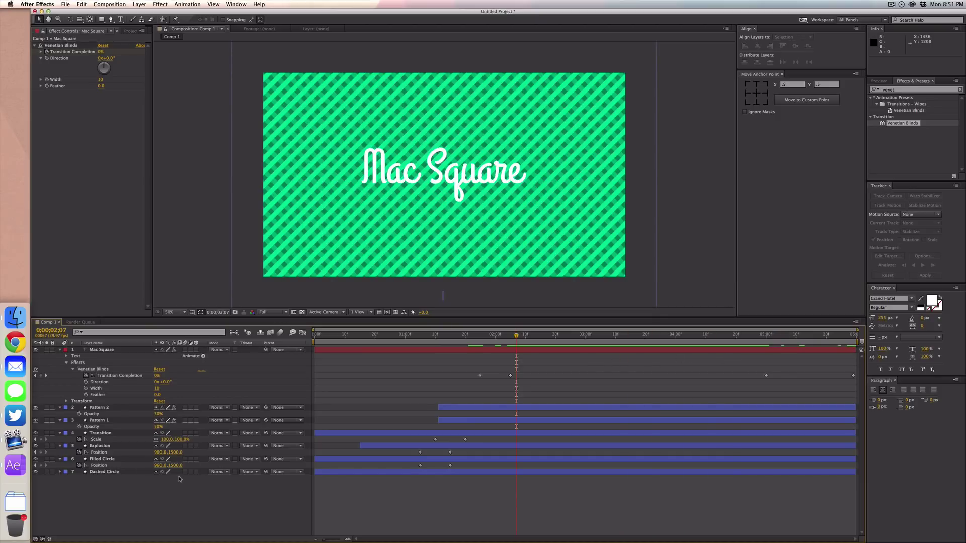
click(130, 31)
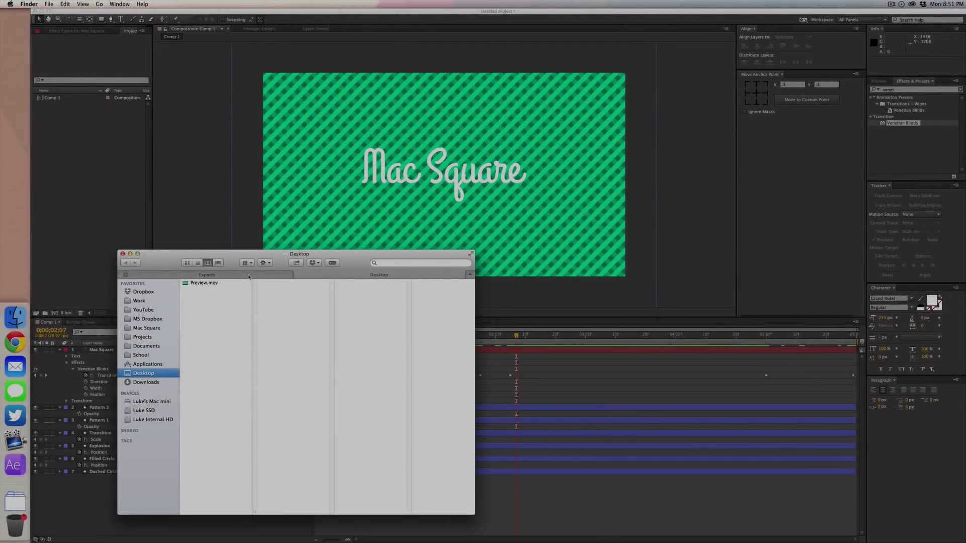
click(510, 366)
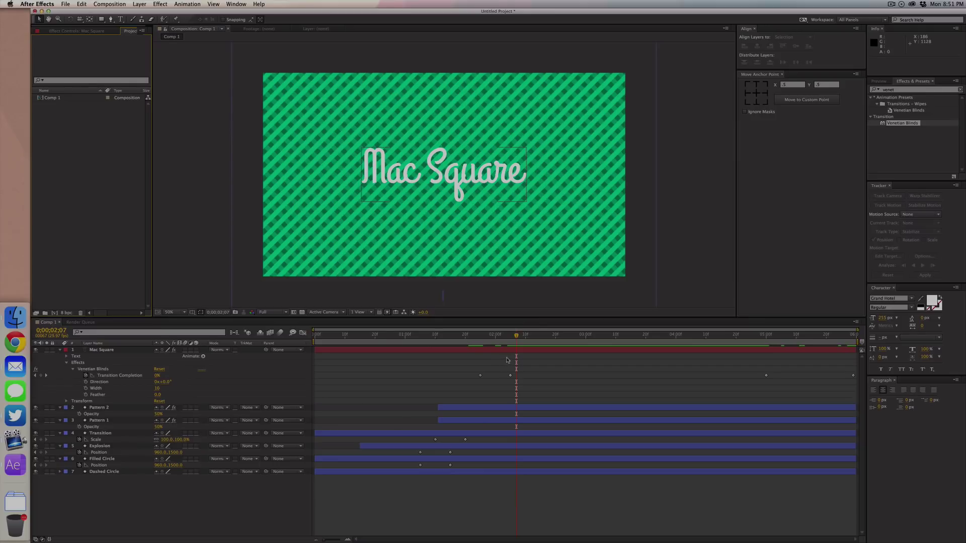
Play a RAM preview of the whole composition from 0;00;00;00 to check the finished intro, and stop it
drag(515, 336, 315, 336)
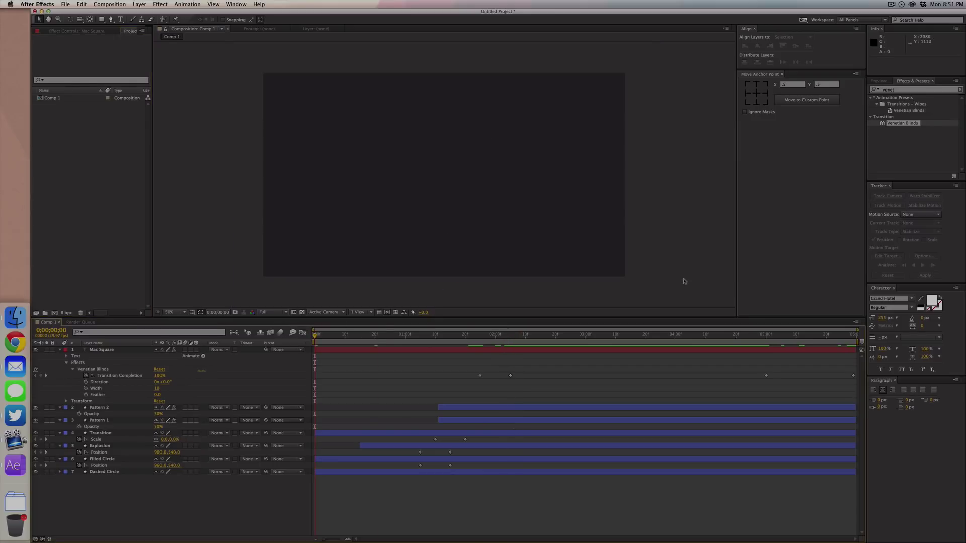
key(super+3)
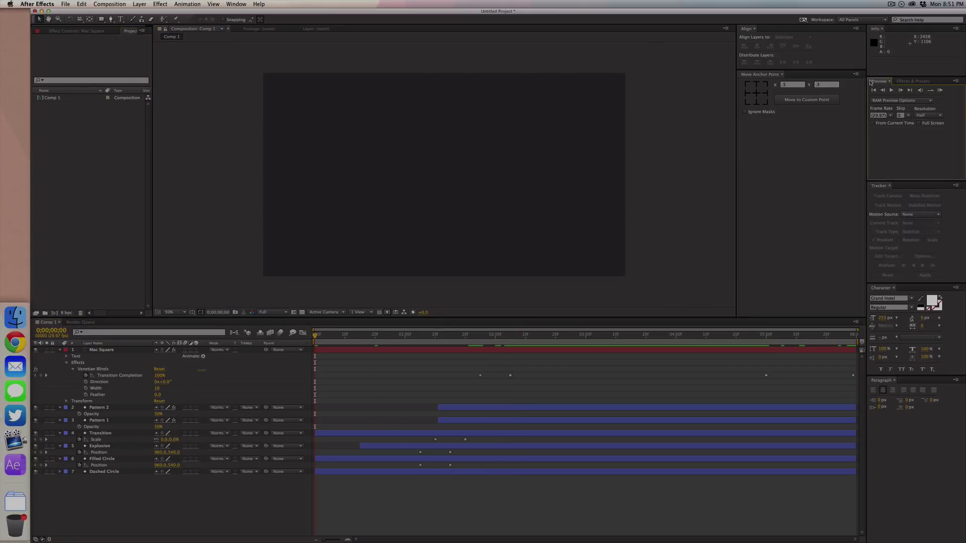
click(939, 90)
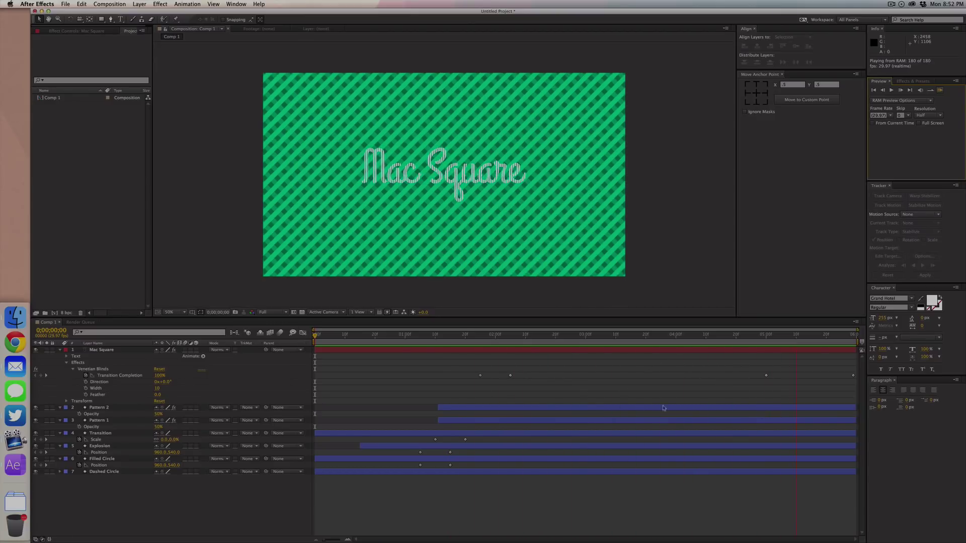
click(623, 398)
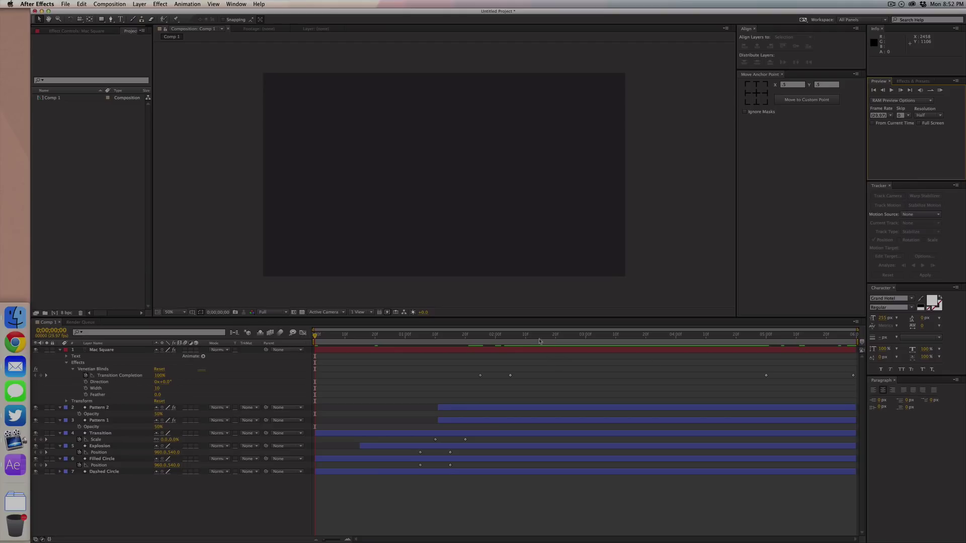
key(c)
drag(518, 338, 625, 338)
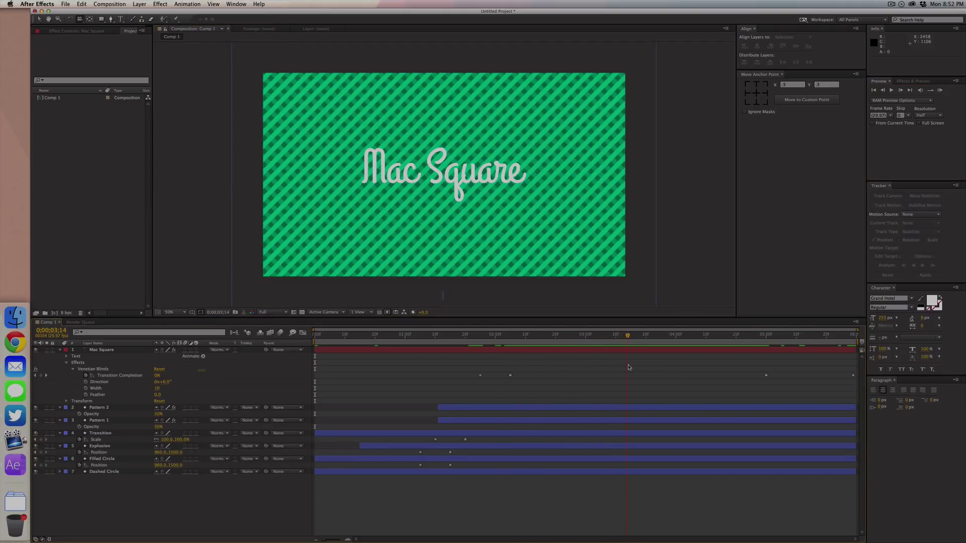
key(Page_Down)
click(552, 336)
drag(550, 351, 556, 352)
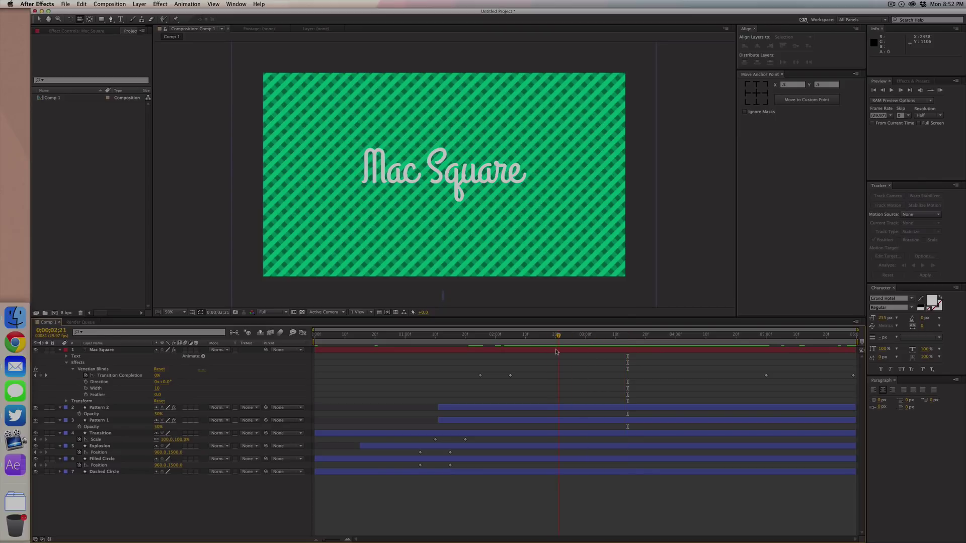